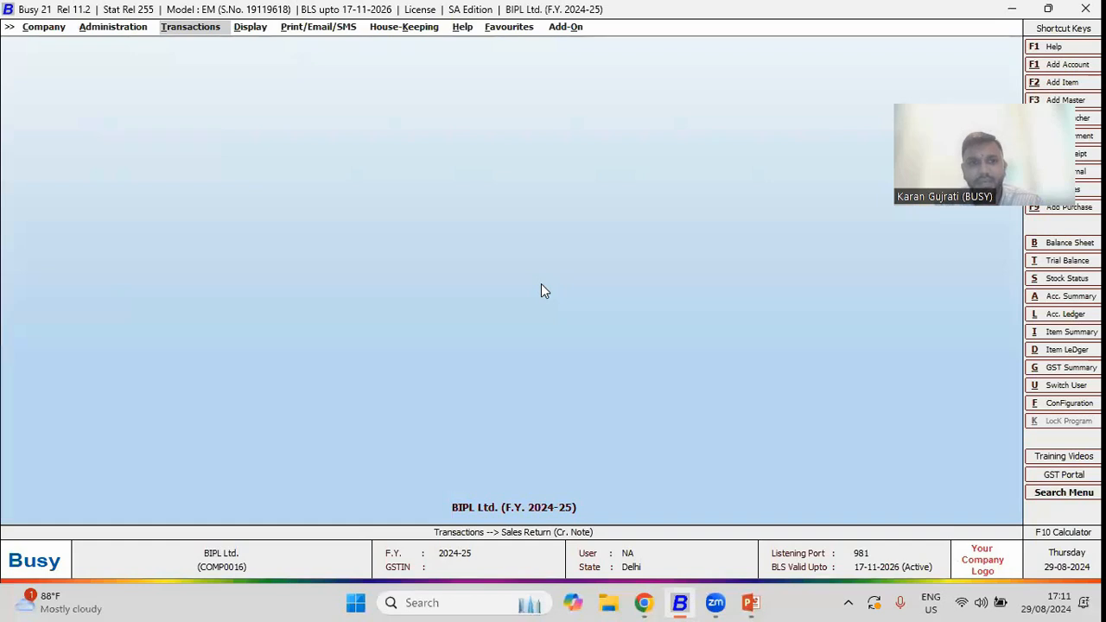
Open the Bills Receivable report under Outstanding Analysis with Bill-wise (Combined) as the level of detail.
{"action": "key", "text": "Down"}
{"action": "key", "text": "Right"}
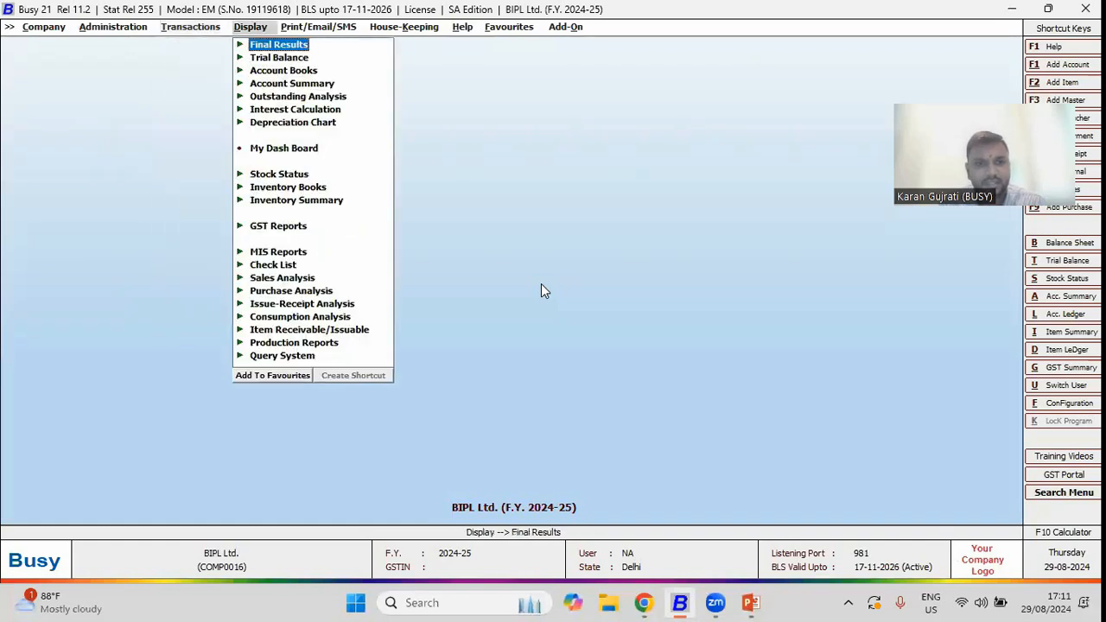
{"action": "key", "text": "Down"}
{"action": "key", "text": "Down"}
{"action": "key", "text": "Down"}
{"action": "key", "text": "Down"}
{"action": "key", "text": "Right"}
{"action": "key", "text": "Down"}
{"action": "key", "text": "Return"}
{"action": "key", "text": "Right"}
{"action": "key", "text": "Right"}
{"action": "key", "text": "Return"}
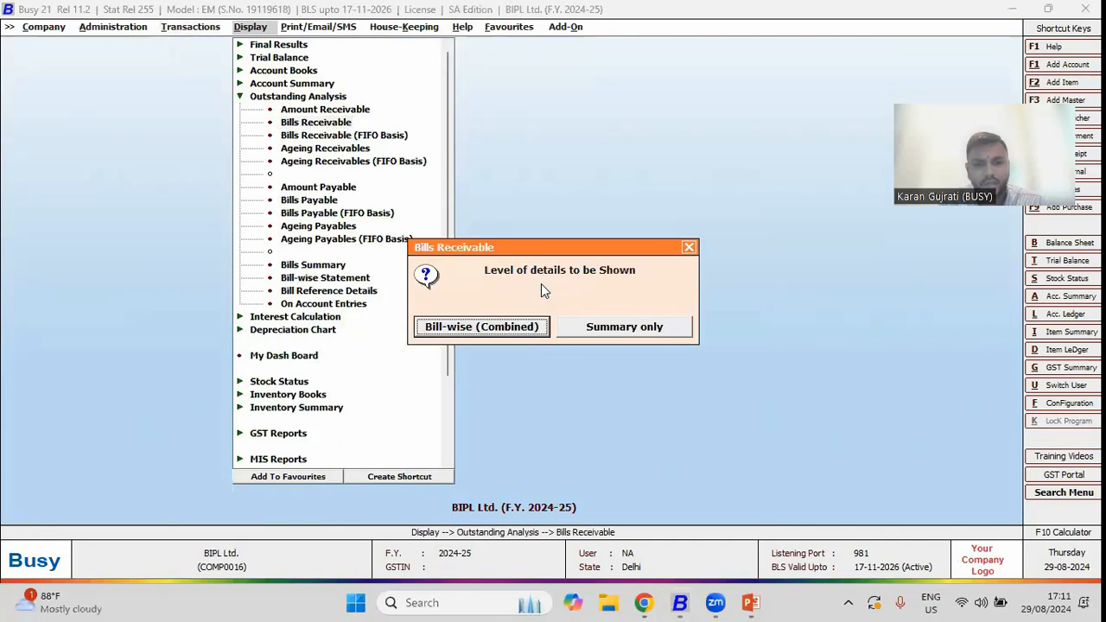
{"action": "key", "text": "Return"}
Examine the listed bills with their pending amounts and due dates in the Bills Receivable report, and close it.
{"action": "key", "text": "Down"}
{"action": "key", "text": "Down"}
{"action": "key", "text": "Down"}
{"action": "key", "text": "Up"}
{"action": "key", "text": "Up"}
{"action": "key", "text": "Up"}
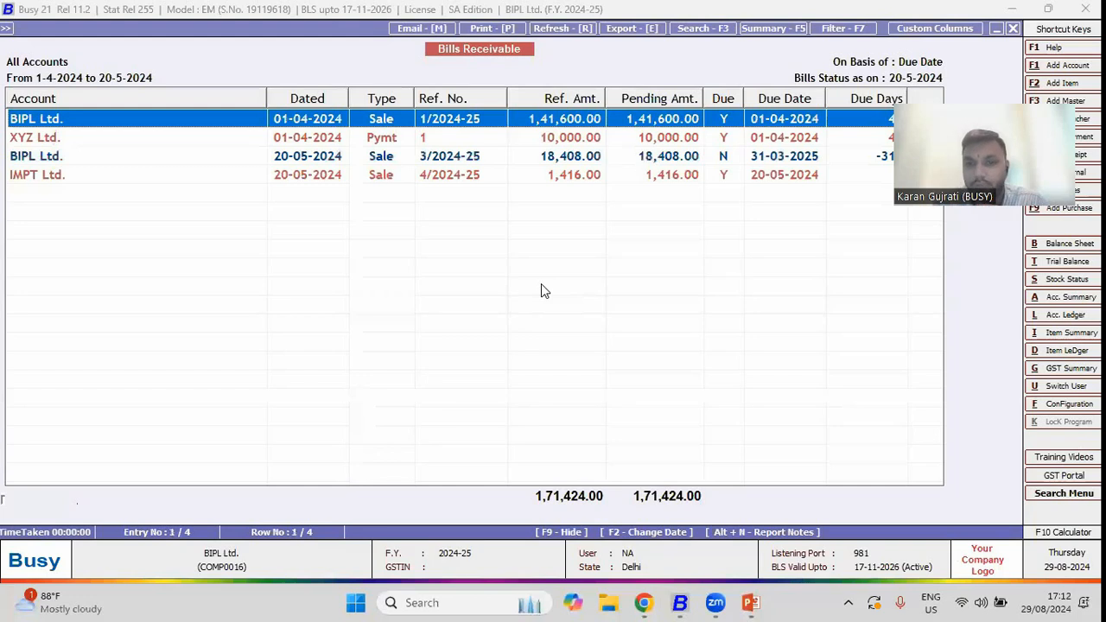
{"action": "key", "text": "Down"}
{"action": "key", "text": "Down"}
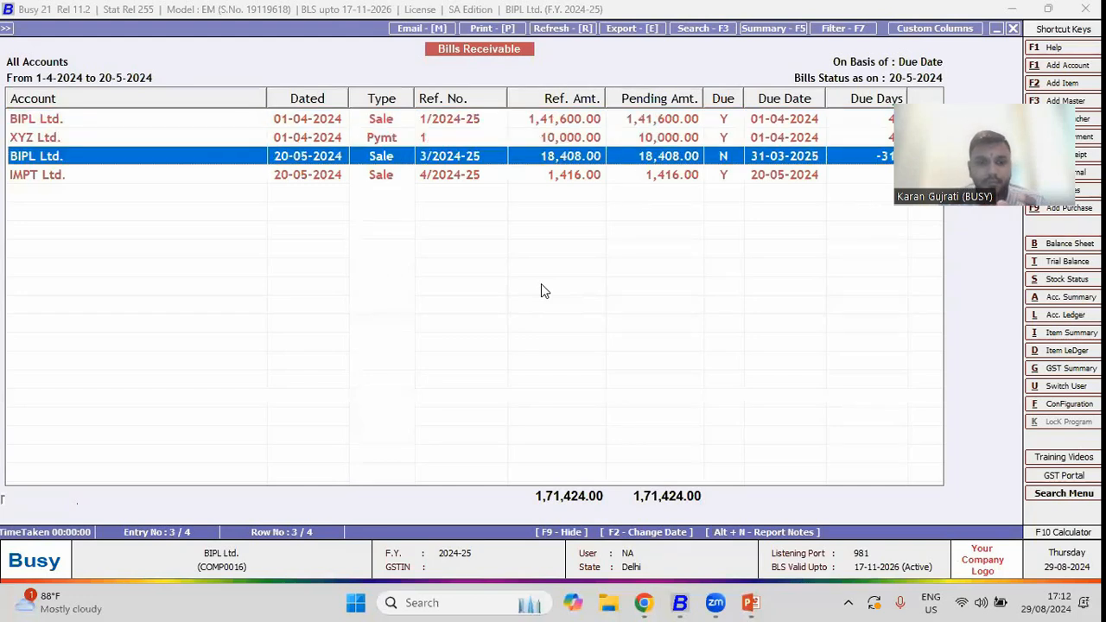
{"action": "key", "text": "Down"}
{"action": "key", "text": "Up"}
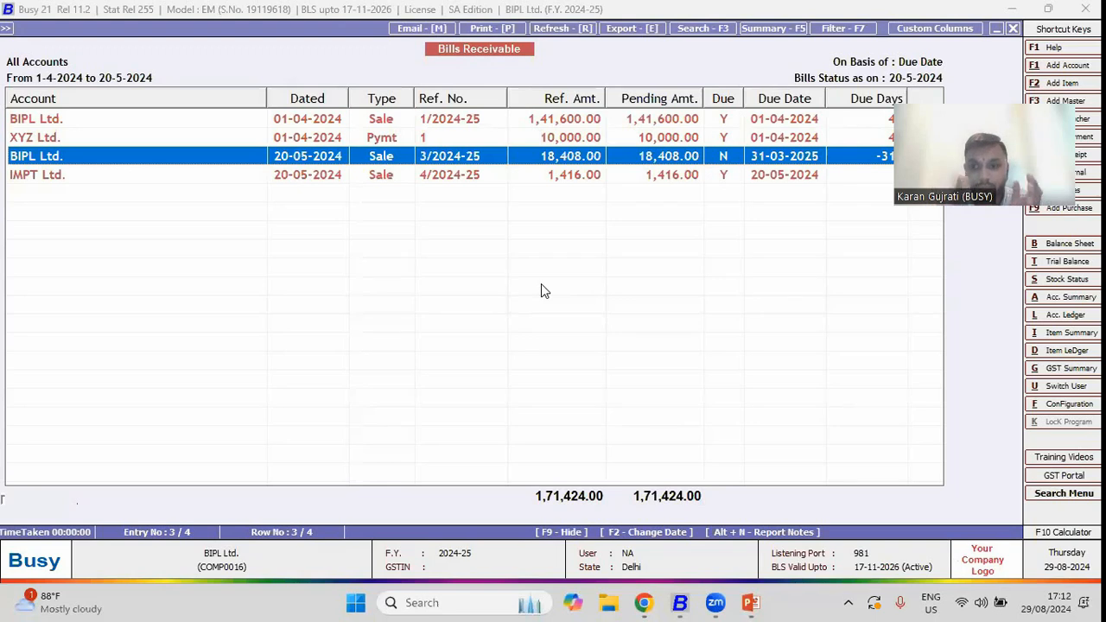
{"action": "key", "text": "Escape"}
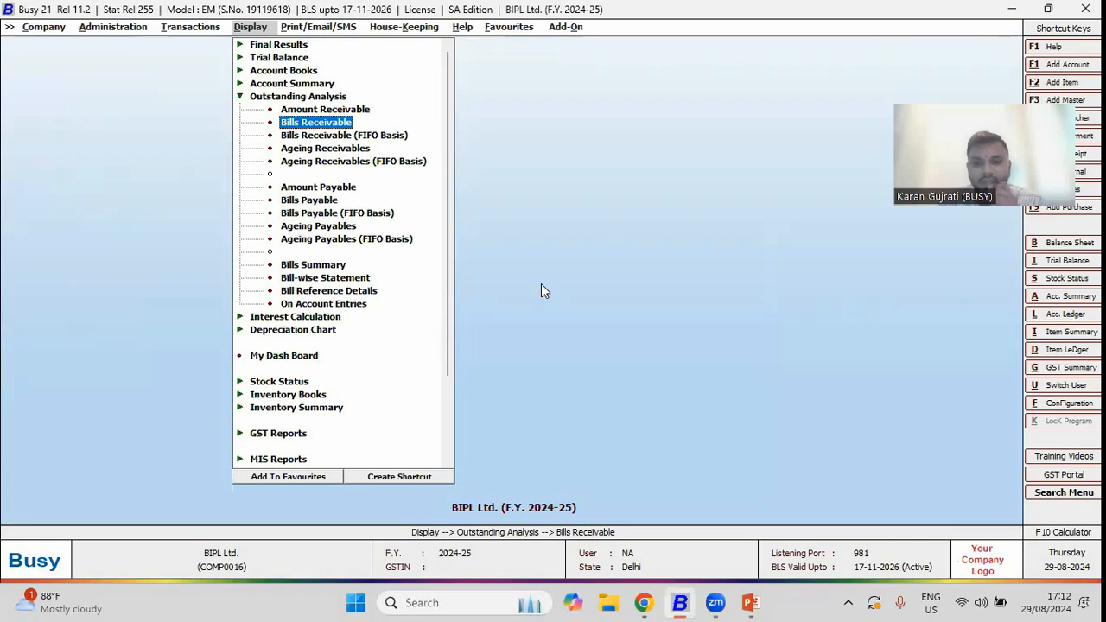
Open the Payment Reminder letters from the Outstanding Analysis group of the printing and emailing reports.
{"action": "key", "text": "Right"}
{"action": "key", "text": "Right"}
{"action": "key", "text": "Right"}
{"action": "key", "text": "Left"}
{"action": "key", "text": "Left"}
{"action": "key", "text": "o"}
{"action": "key", "text": "Return"}
{"action": "key", "text": "Down"}
{"action": "key", "text": "Down"}
{"action": "key", "text": "Down"}
{"action": "key", "text": "Down"}
{"action": "key", "text": "Down"}
{"action": "key", "text": "Down"}
{"action": "key", "text": "Down"}
{"action": "key", "text": "Down"}
{"action": "key", "text": "Down"}
{"action": "key", "text": "Down"}
{"action": "key", "text": "Down"}
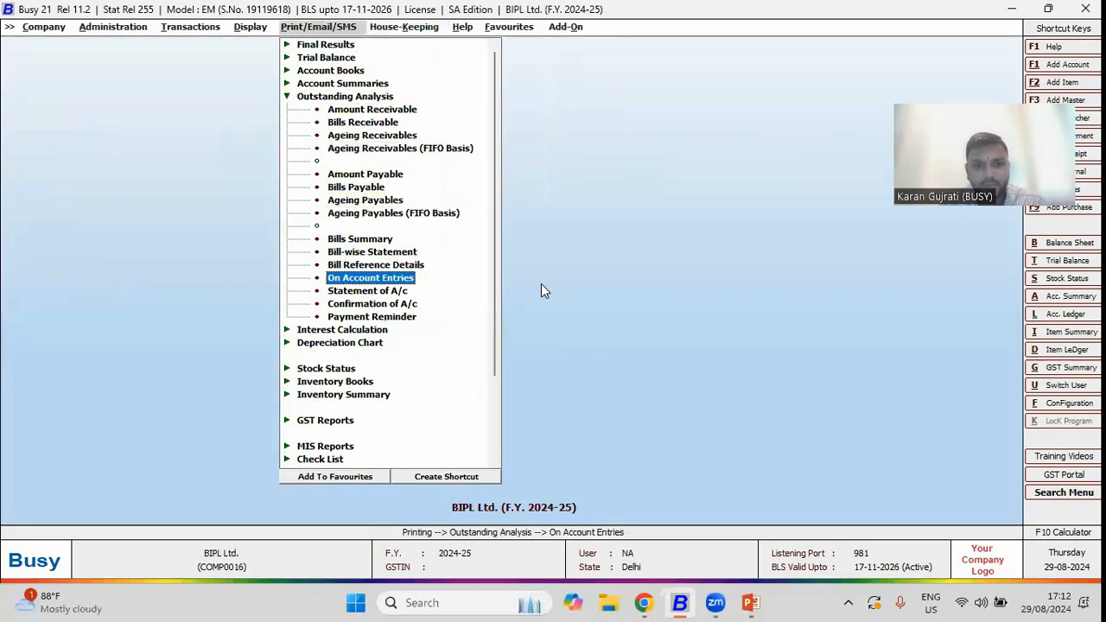
{"action": "key", "text": "Down"}
{"action": "key", "text": "Down"}
{"action": "key", "text": "Down"}
{"action": "key", "text": "Return"}
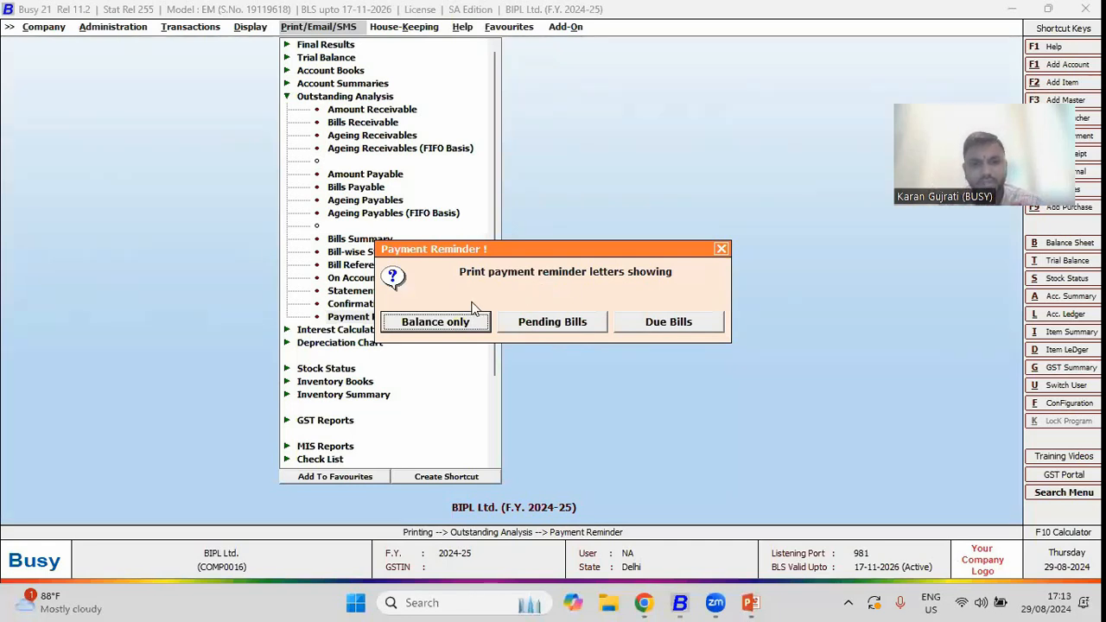
Prepare Balance only payment reminder letters for All Parties, accepting the report date 20-05-2024 and the STANDARD format.
{"action": "left_click", "coordinate": [449, 321]}
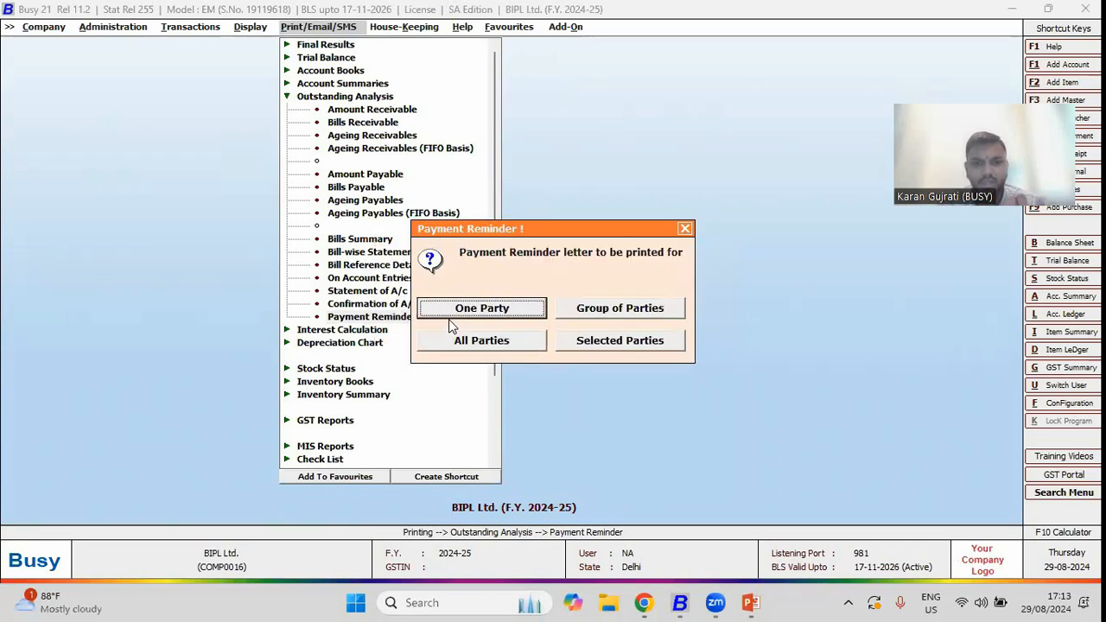
{"action": "key", "text": "Right"}
{"action": "key", "text": "Right"}
{"action": "key", "text": "Right"}
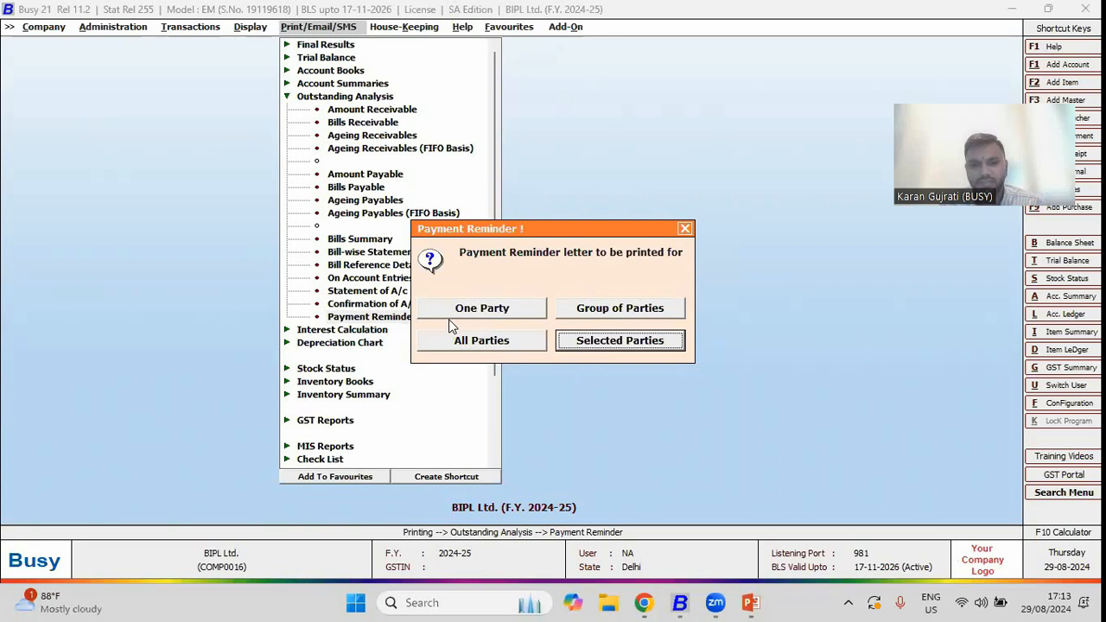
{"action": "key", "text": "Left"}
{"action": "key", "text": "Left"}
{"action": "key", "text": "Right"}
{"action": "key", "text": "Return"}
{"action": "key", "text": "Return"}
{"action": "key", "text": "Return"}
{"action": "key", "text": "Return"}
{"action": "key", "text": "Right"}
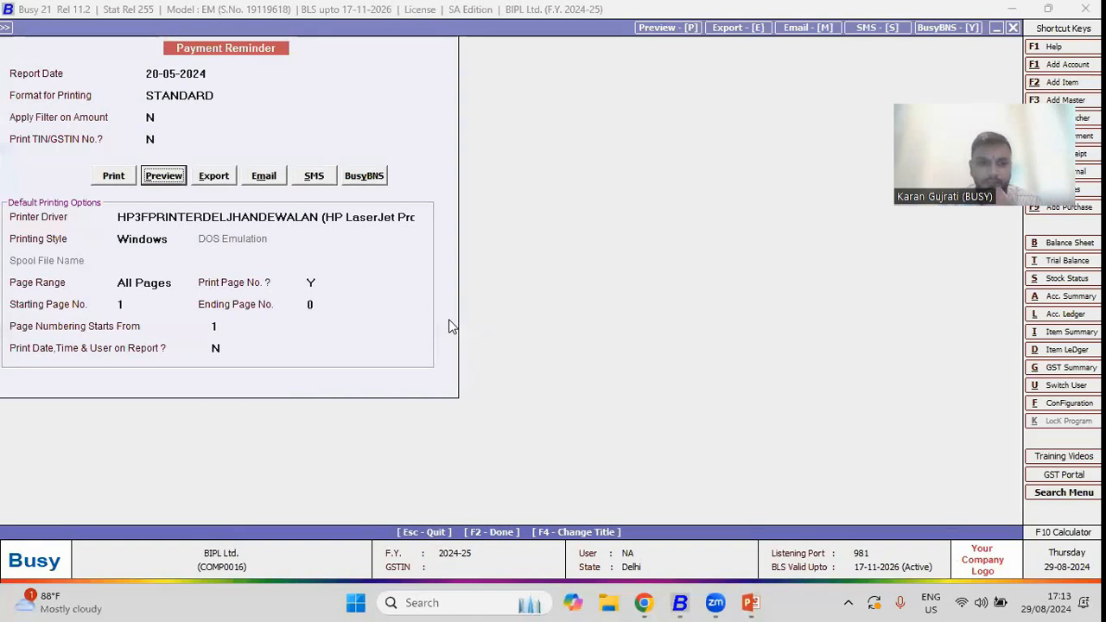
Try to email the payment reminder, decline configuring email, and close the Payment Reminder screen and its report group.
{"action": "key", "text": "Right"}
{"action": "key", "text": "Right"}
{"action": "key", "text": "Return"}
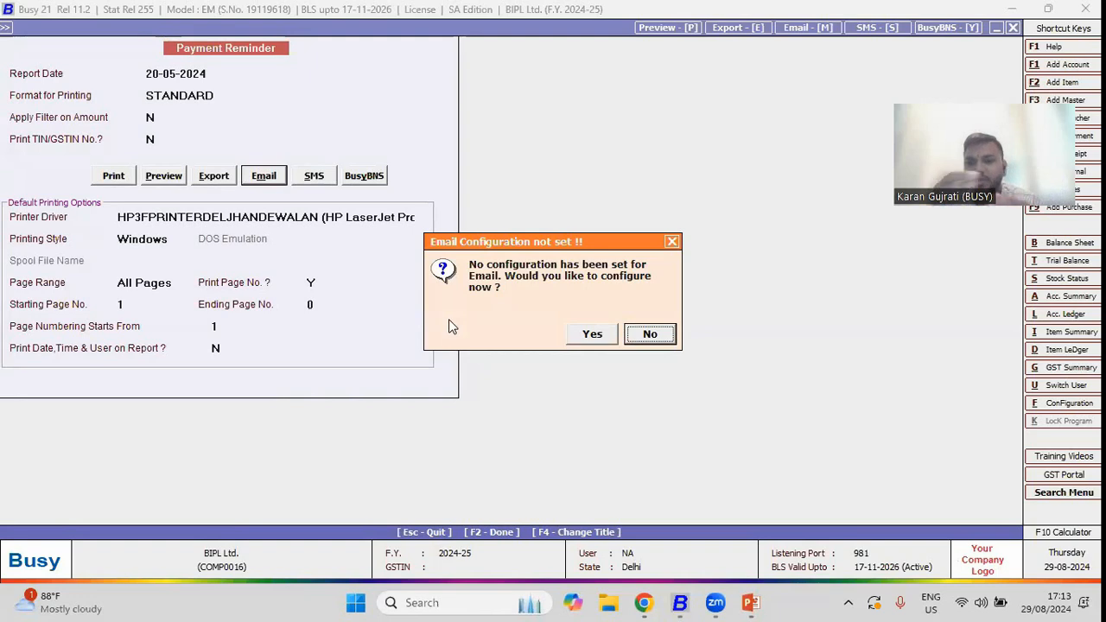
{"action": "key", "text": "Return"}
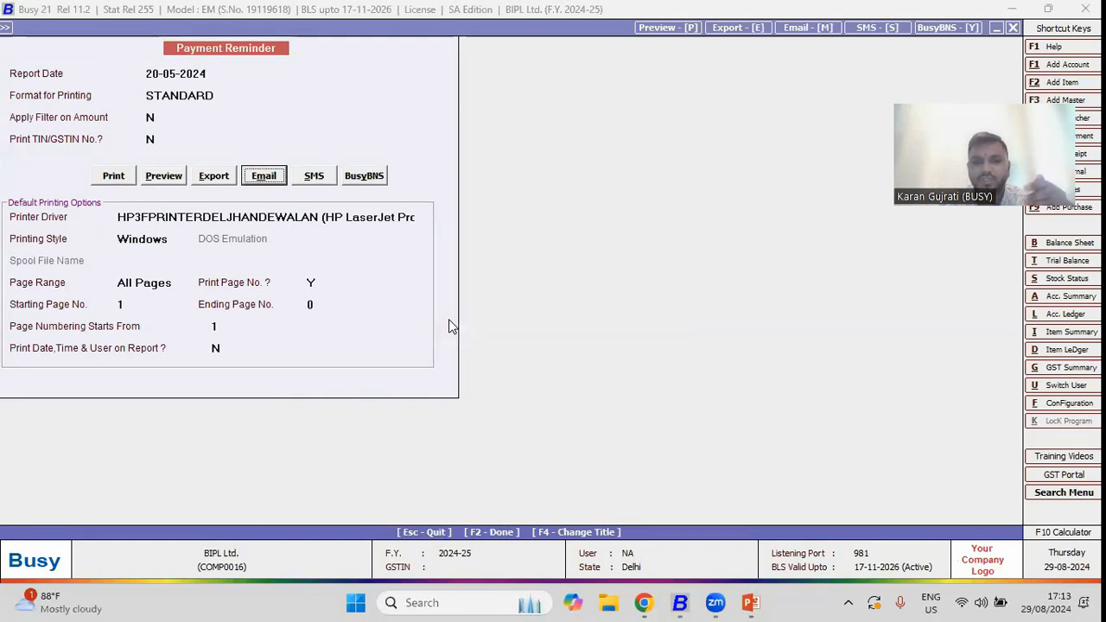
{"action": "key", "text": "Escape"}
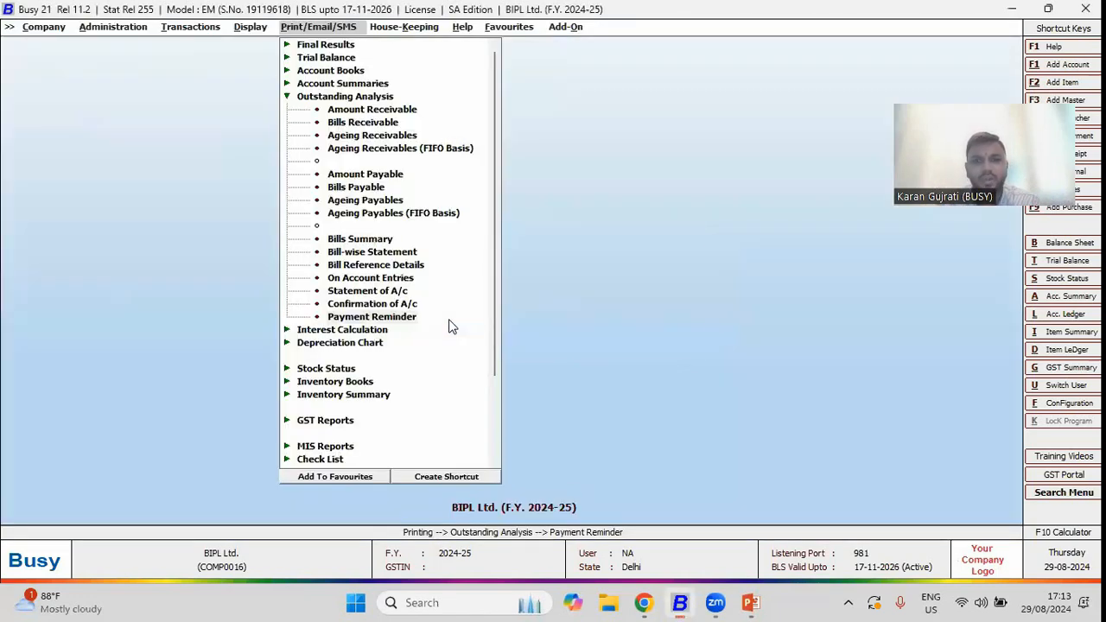
{"action": "key", "text": "Escape"}
{"action": "key", "text": "Escape"}
{"action": "key", "text": "Escape"}
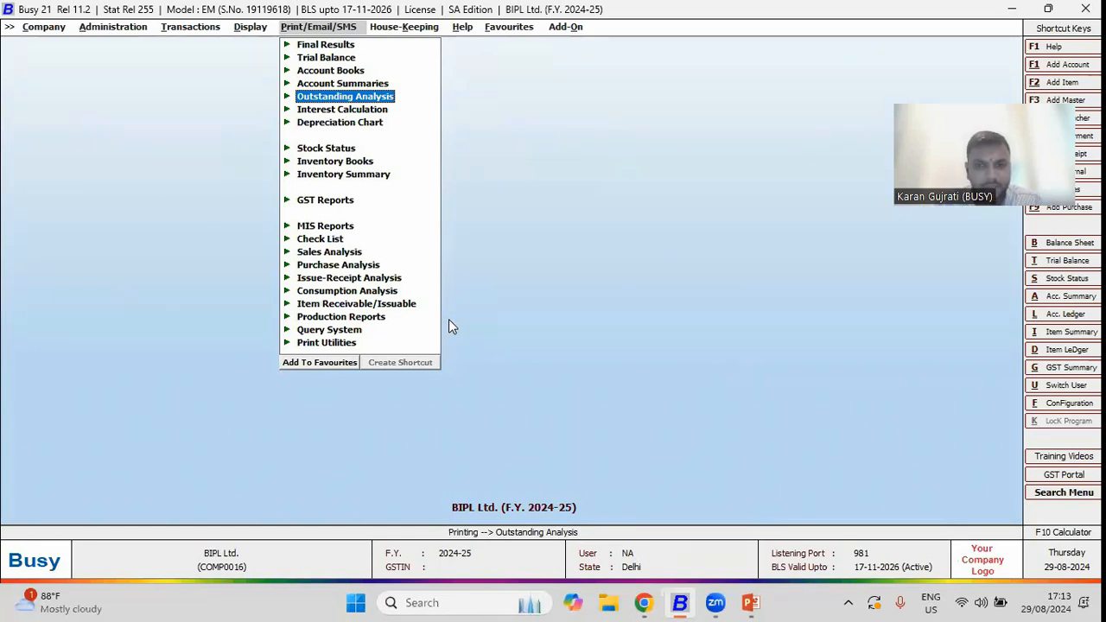
Show the desktop and move the BusyAgent shortcut to the empty space above the Busy wallpaper logo.
{"action": "key", "text": "super+d"}
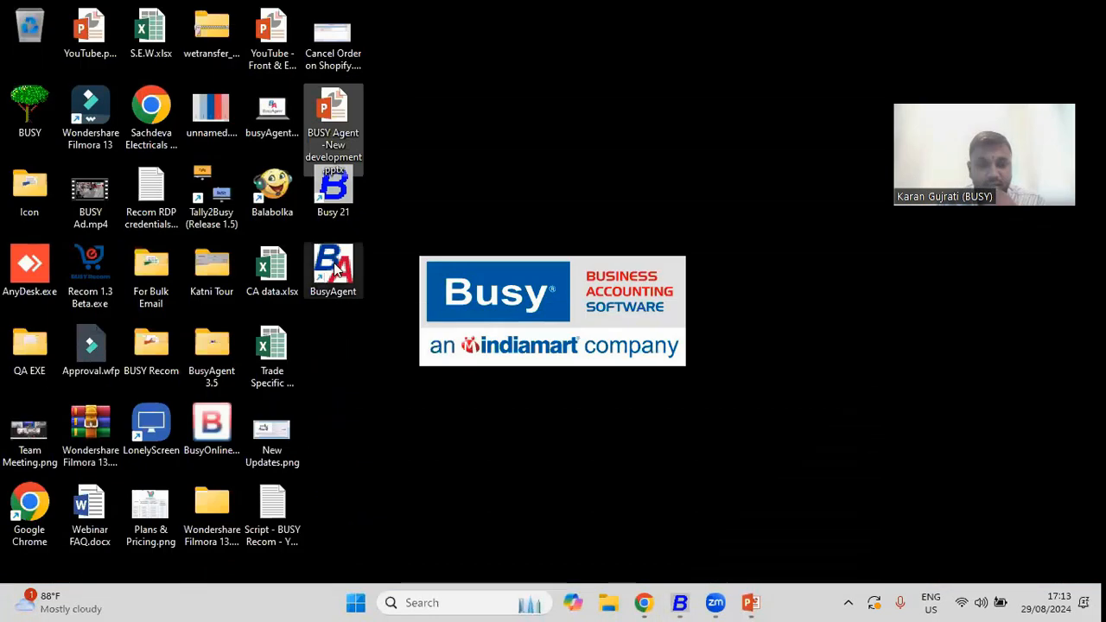
{"action": "left_click_drag", "start_coordinate": [352, 274], "coordinate": [575, 138]}
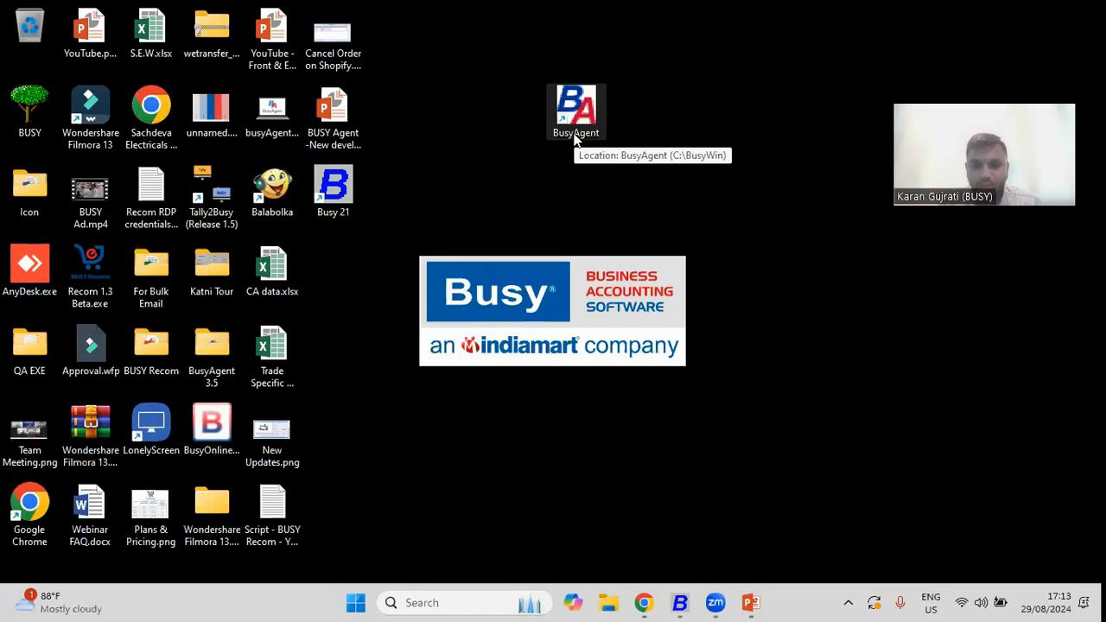
Switch back to Busy 21, close the open company and locate the Download BusyAgent option among the company commands.
{"action": "left_click", "coordinate": [690, 603]}
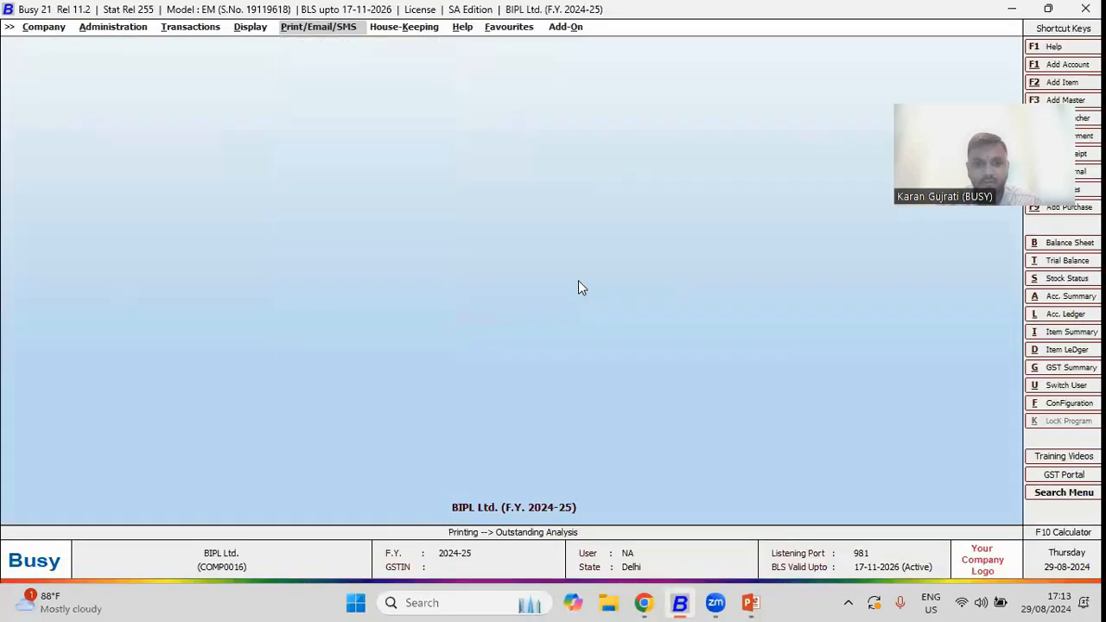
{"action": "key", "text": "alt+c"}
{"action": "key", "text": "Down"}
{"action": "key", "text": "Down"}
{"action": "key", "text": "Down"}
{"action": "key", "text": "Down"}
{"action": "key", "text": "Down"}
{"action": "key", "text": "Down"}
{"action": "key", "text": "Down"}
{"action": "key", "text": "Down"}
{"action": "key", "text": "Down"}
{"action": "key", "text": "Down"}
{"action": "key", "text": "Down"}
{"action": "key", "text": "Down"}
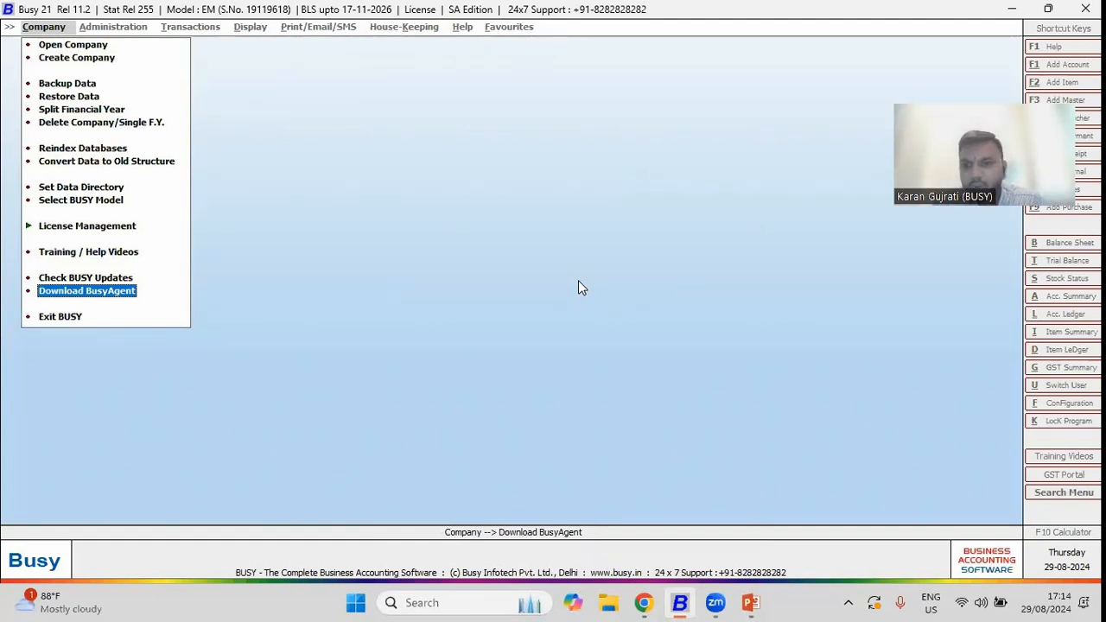
Switch to Chrome, open busy.in in a new tab and find the BUSY Agent section on its download page.
{"action": "left_click", "coordinate": [644, 602]}
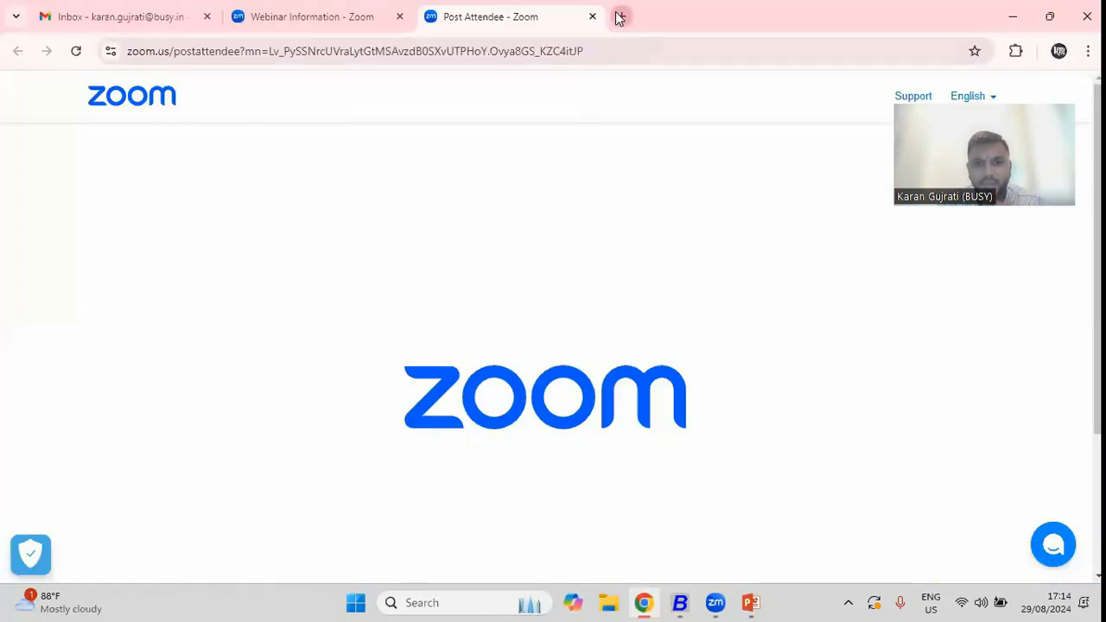
{"action": "left_click", "coordinate": [619, 16]}
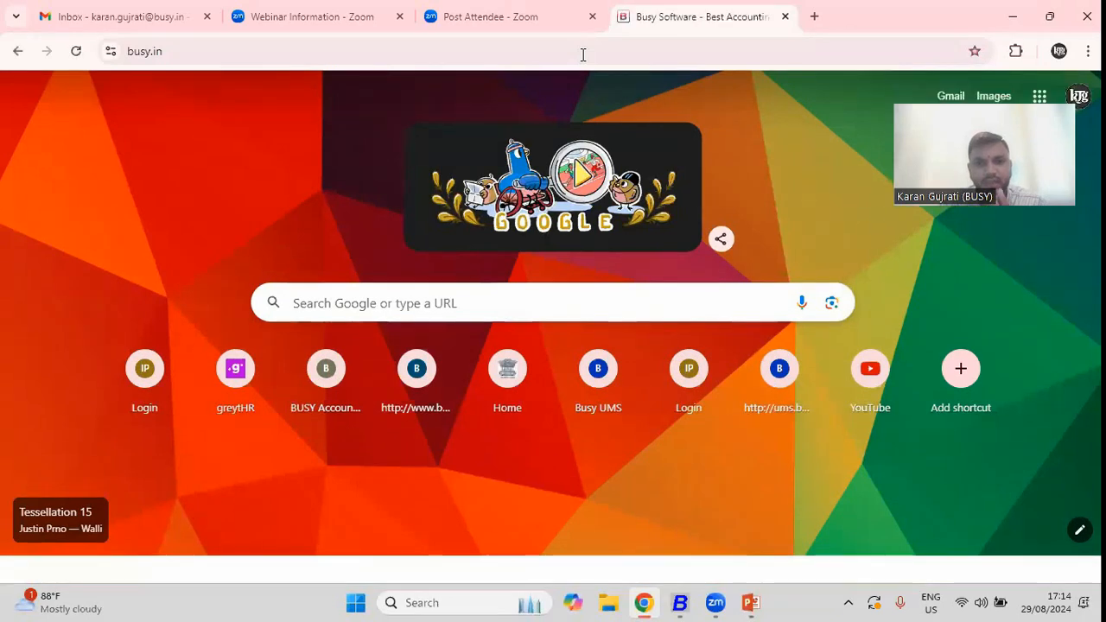
{"action": "mouse_move", "coordinate": [544, 117]}
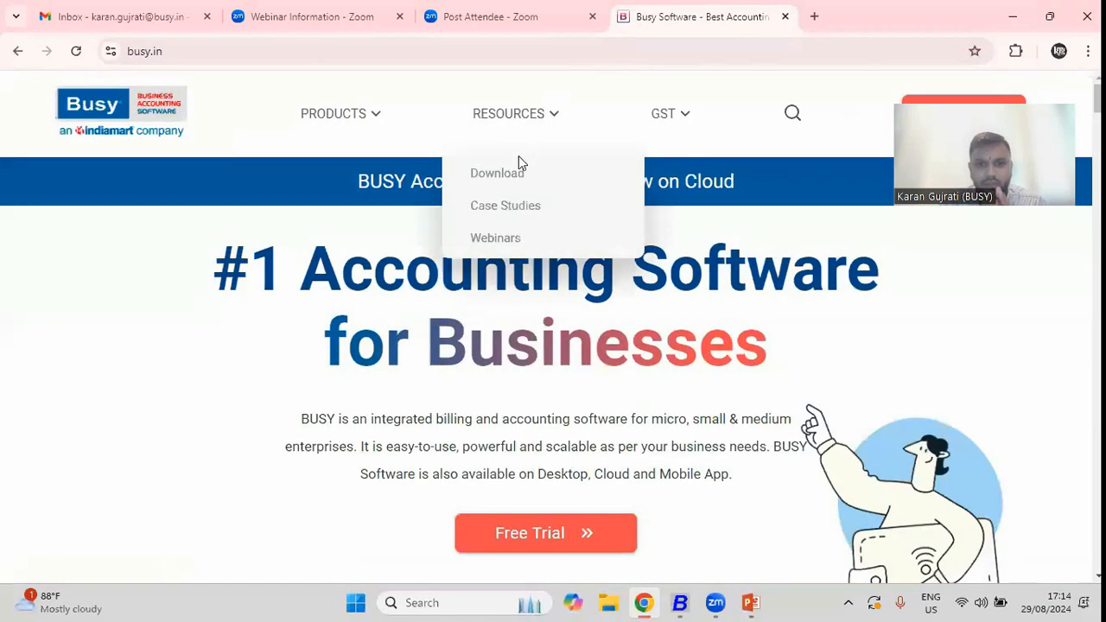
{"action": "left_click", "coordinate": [505, 178]}
{"action": "scroll", "coordinate": [553, 371], "scroll_direction": "down", "scroll_amount": 8}
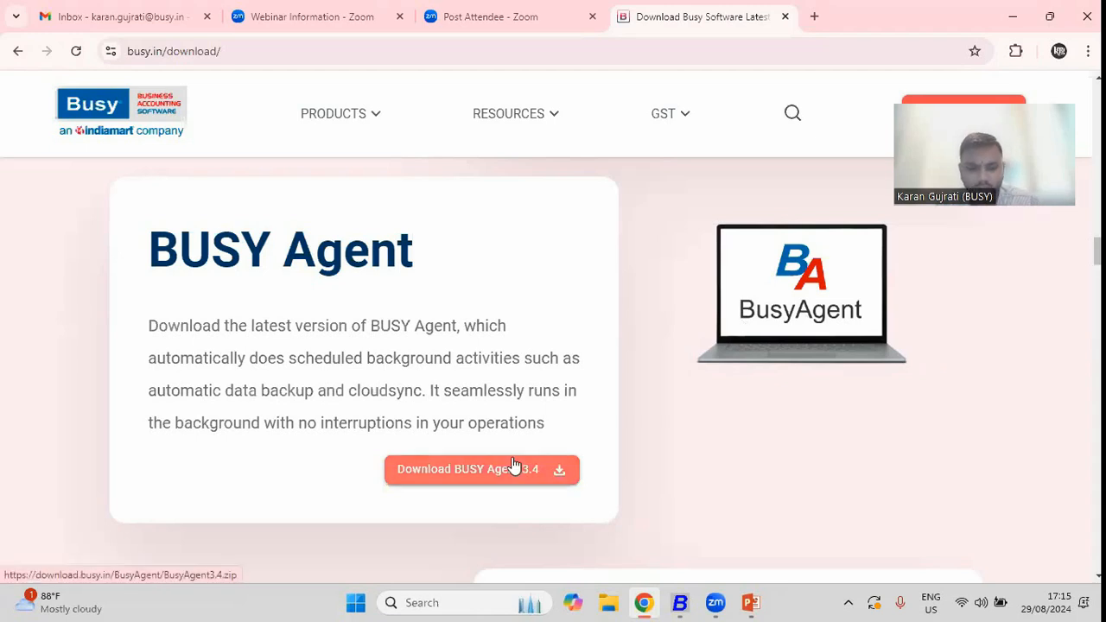
Launch BusyAgent from the desktop and open its General Configuration.
{"action": "key", "text": "super+d"}
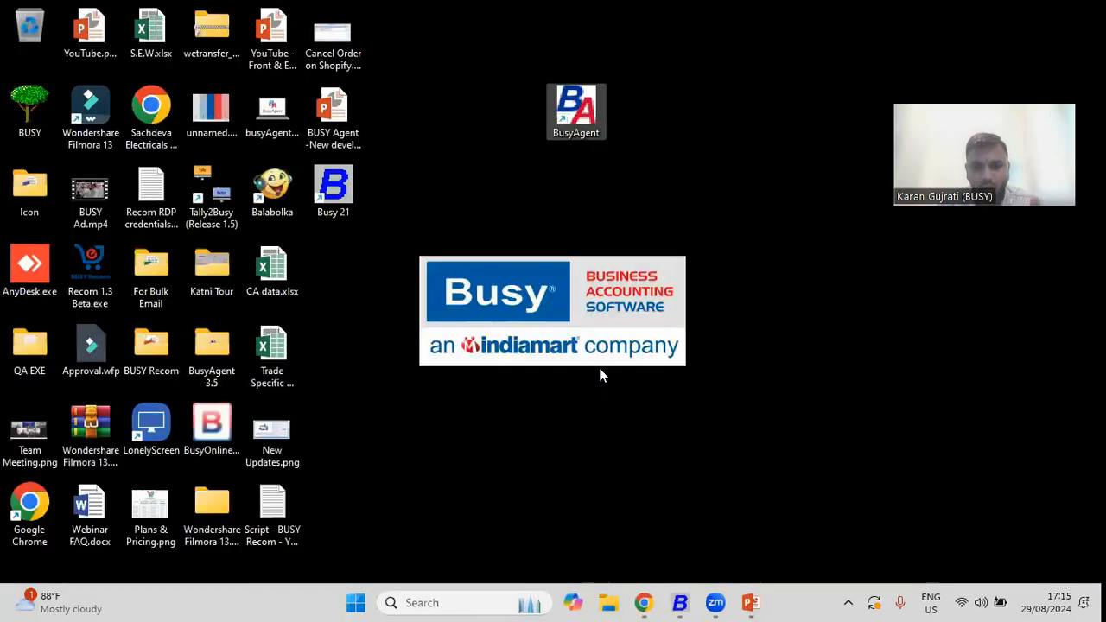
{"action": "double_click", "coordinate": [579, 118]}
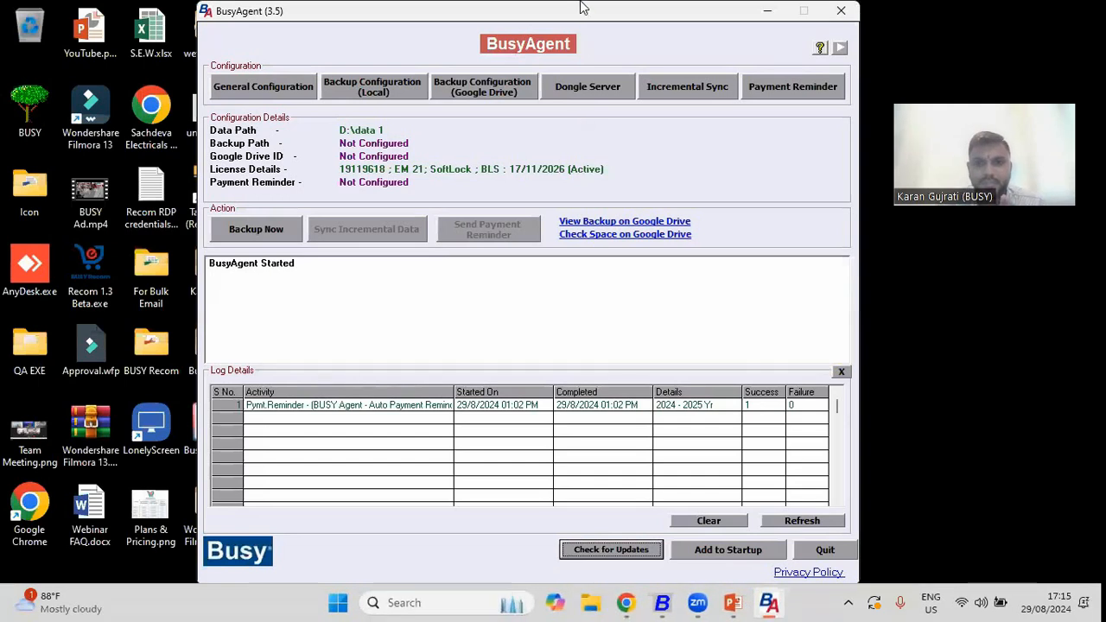
{"action": "left_click", "coordinate": [269, 90]}
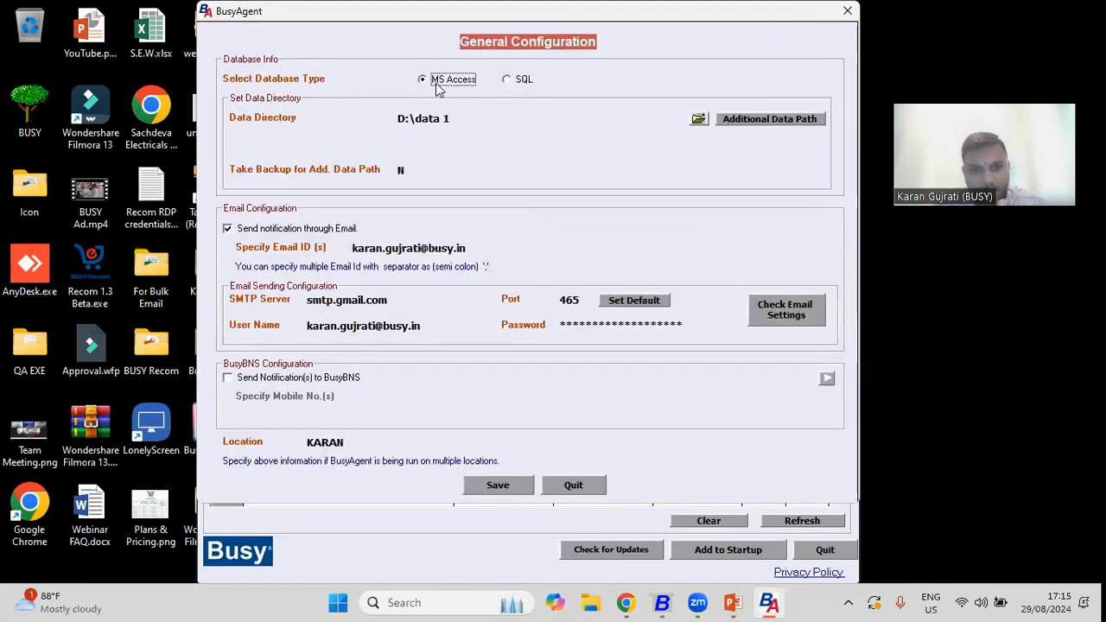
Switch the database type to SQL to view its server fields, and set it back to MS Access.
{"action": "left_click", "coordinate": [509, 80]}
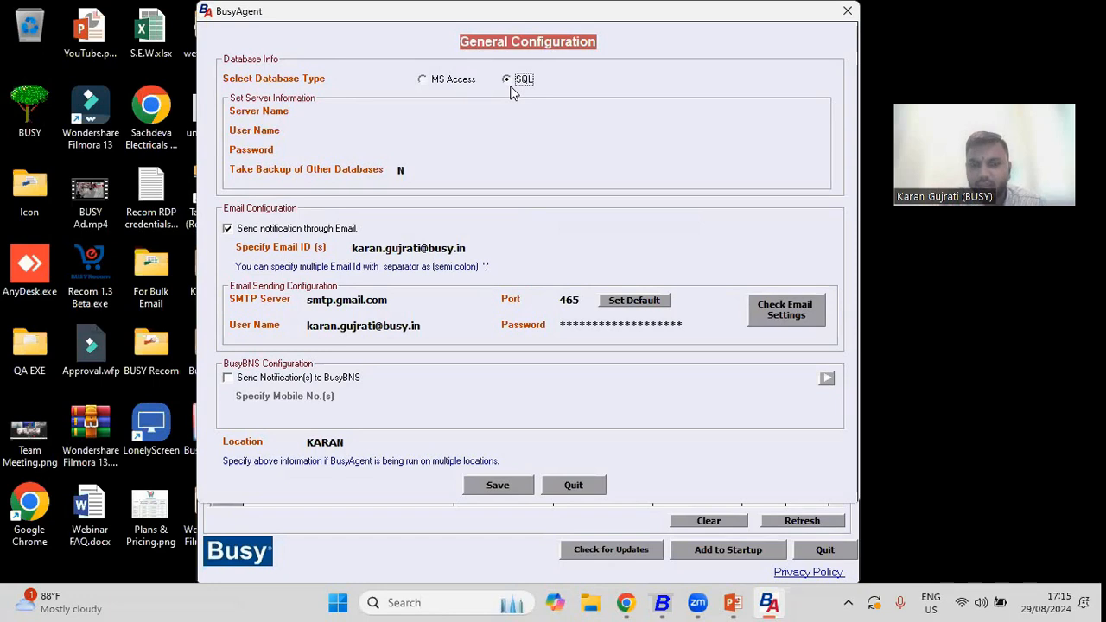
{"action": "left_click", "coordinate": [442, 111]}
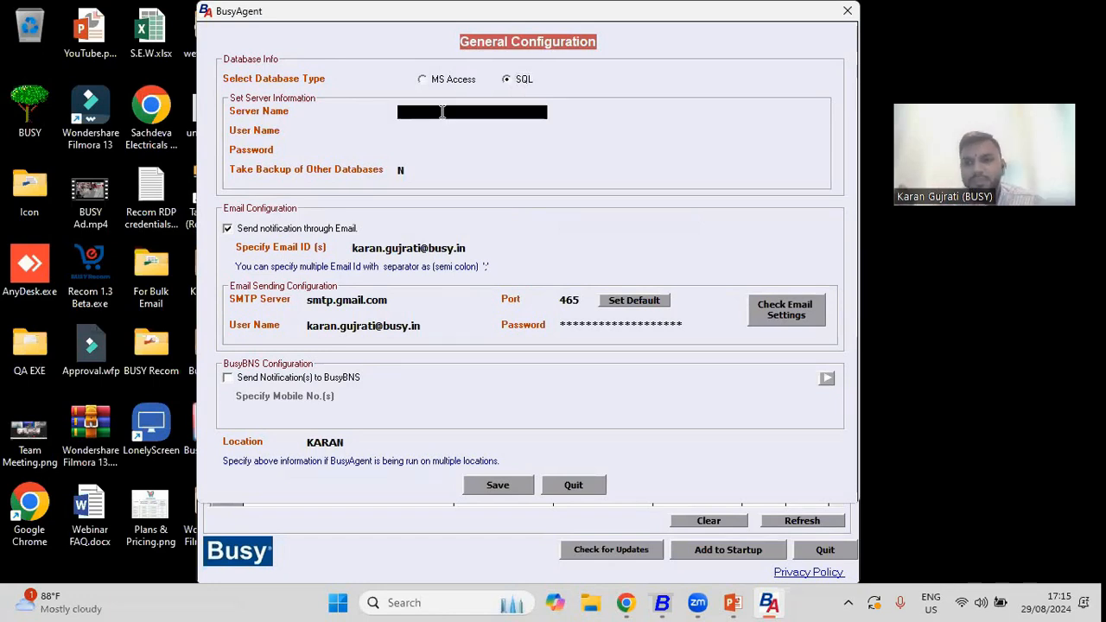
{"action": "left_click", "coordinate": [436, 82]}
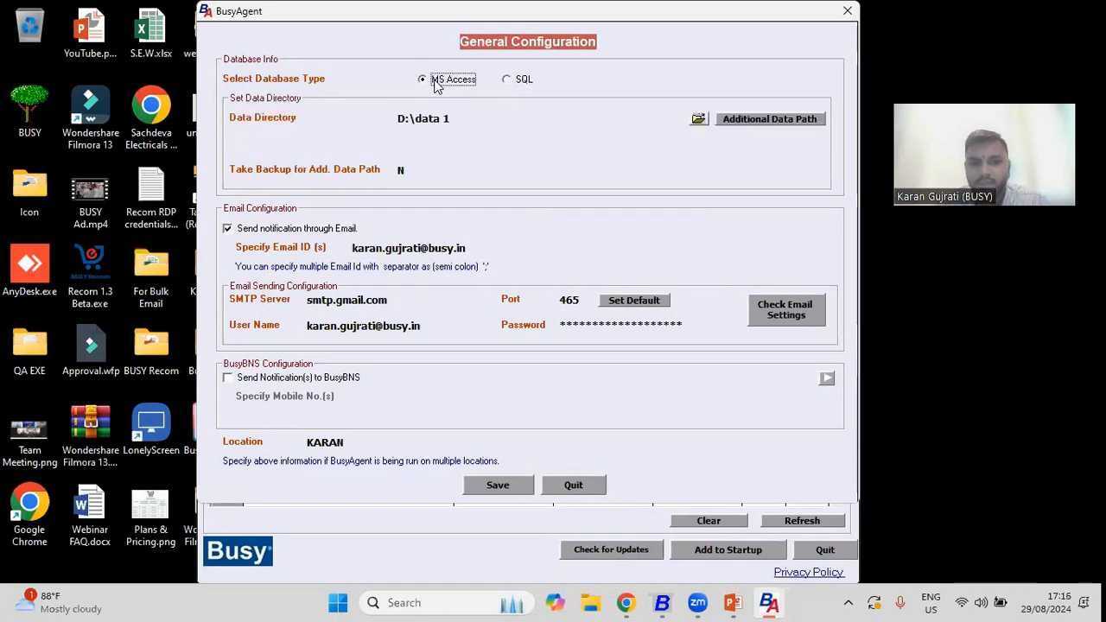
Browse drive D: and set the data directory to the folder D:\Data 1.
{"action": "left_click", "coordinate": [461, 115]}
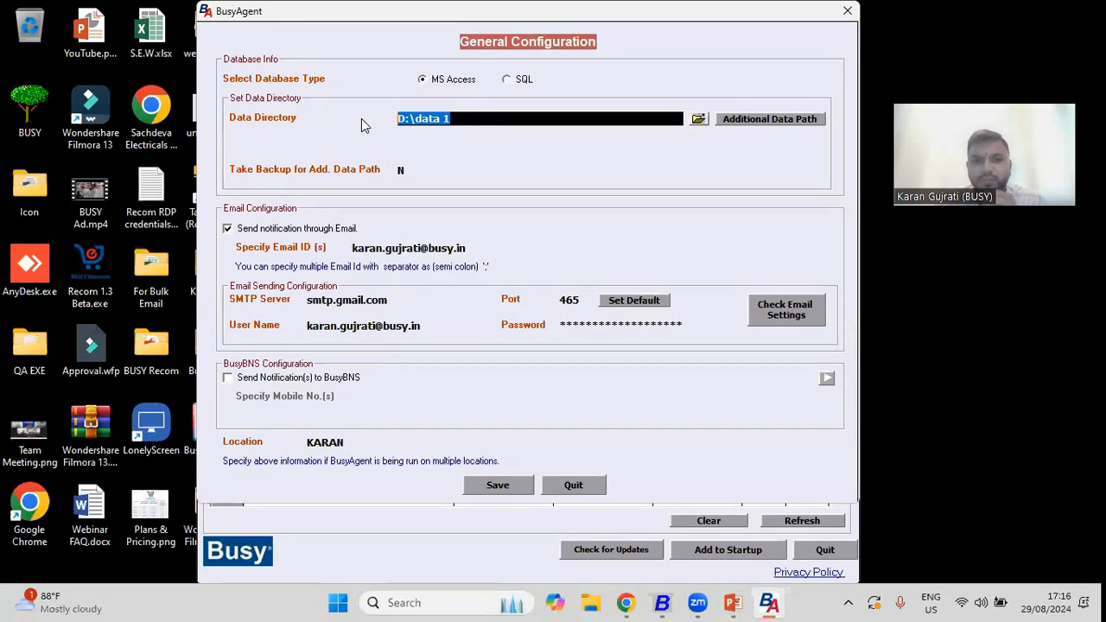
{"action": "left_click", "coordinate": [696, 121]}
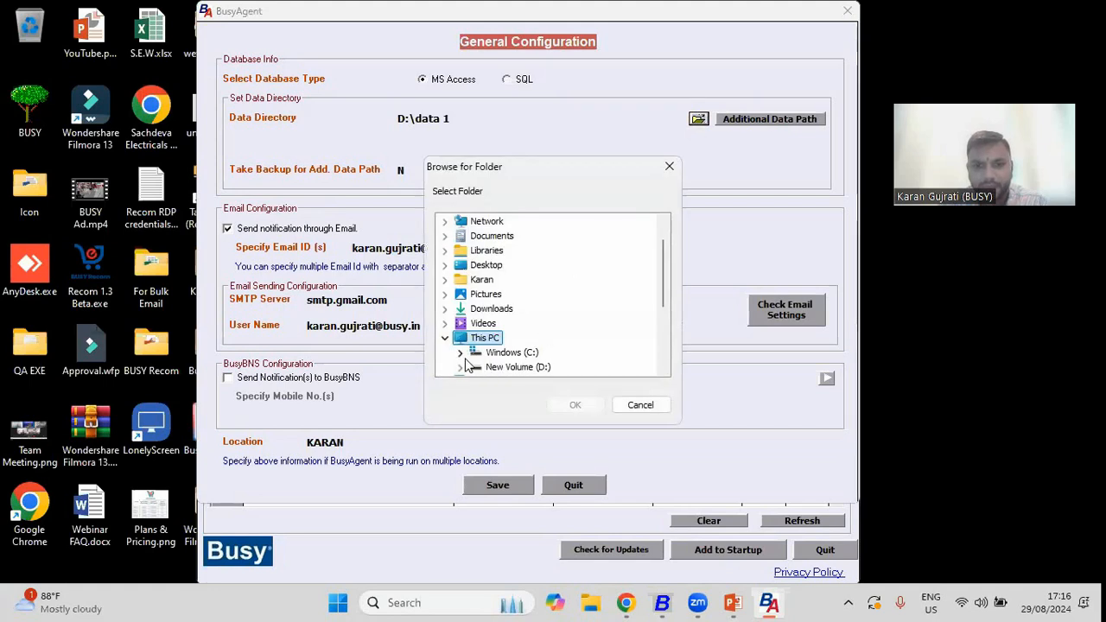
{"action": "left_click", "coordinate": [461, 366]}
{"action": "left_click_drag", "start_coordinate": [664, 257], "coordinate": [665, 282]}
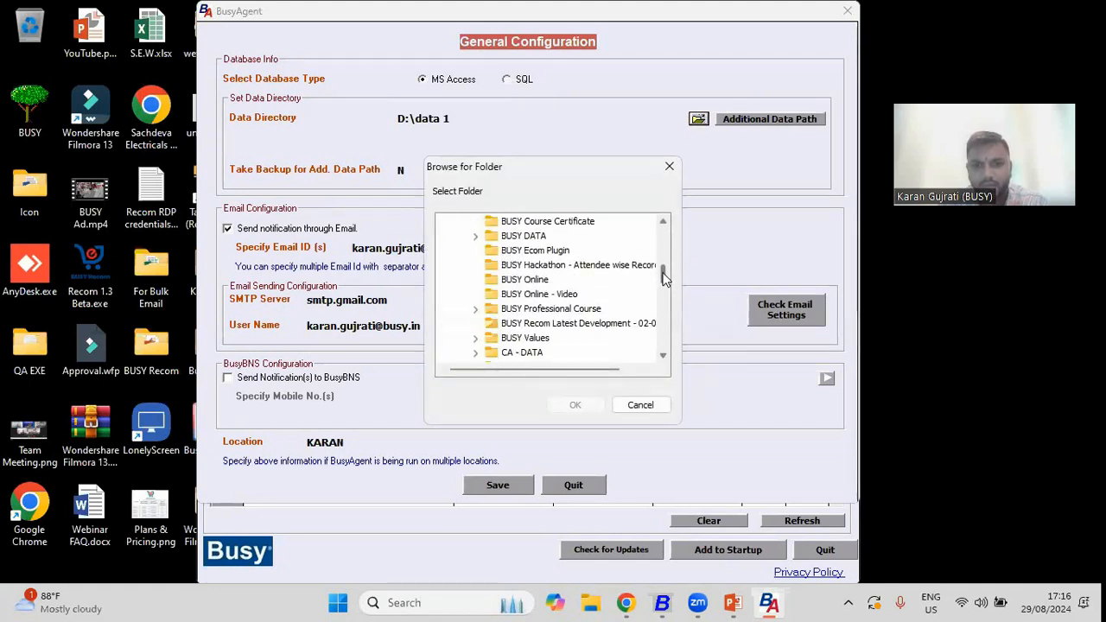
{"action": "left_click", "coordinate": [662, 357]}
{"action": "left_click", "coordinate": [662, 357]}
{"action": "left_click", "coordinate": [662, 356]}
{"action": "left_click", "coordinate": [662, 357]}
{"action": "left_click", "coordinate": [662, 357]}
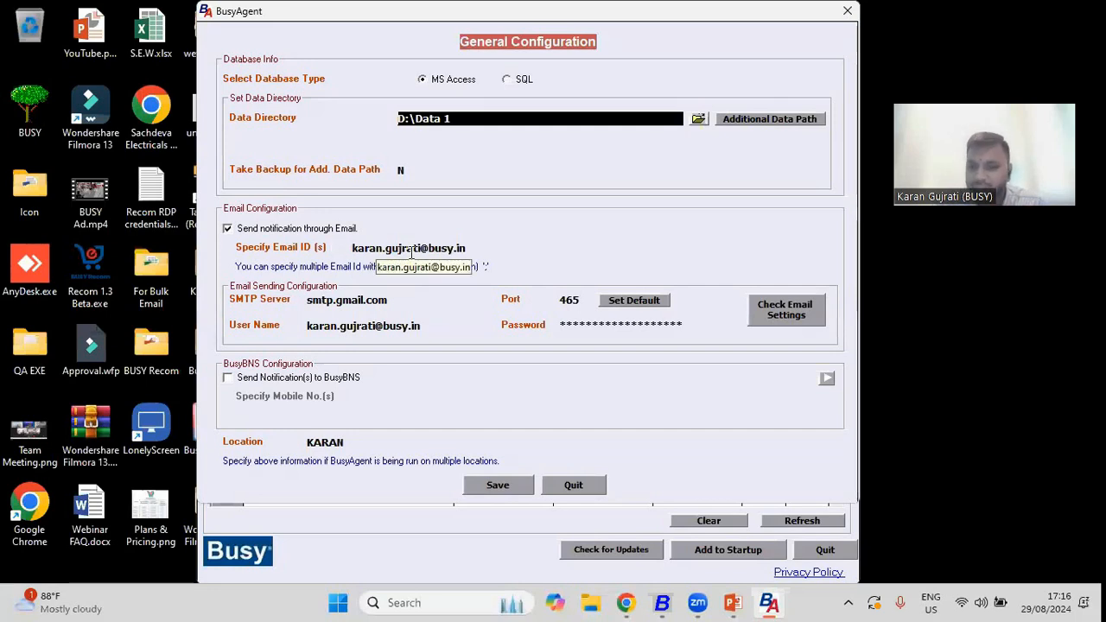
Send a test email to check the email settings for the notification address.
{"action": "left_click", "coordinate": [471, 251]}
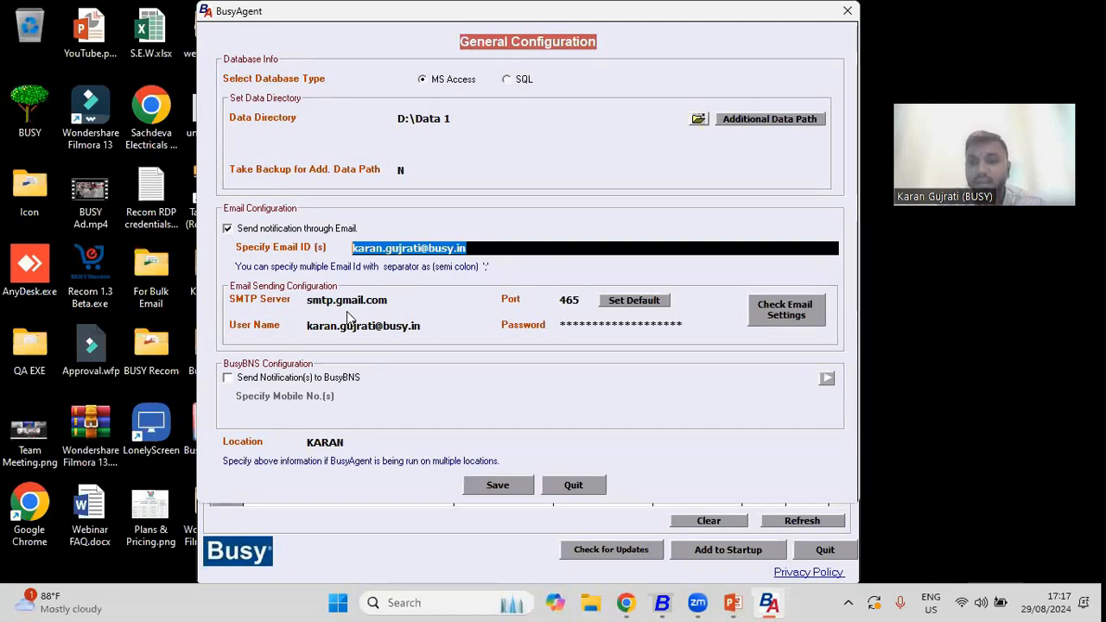
{"action": "left_click", "coordinate": [770, 317]}
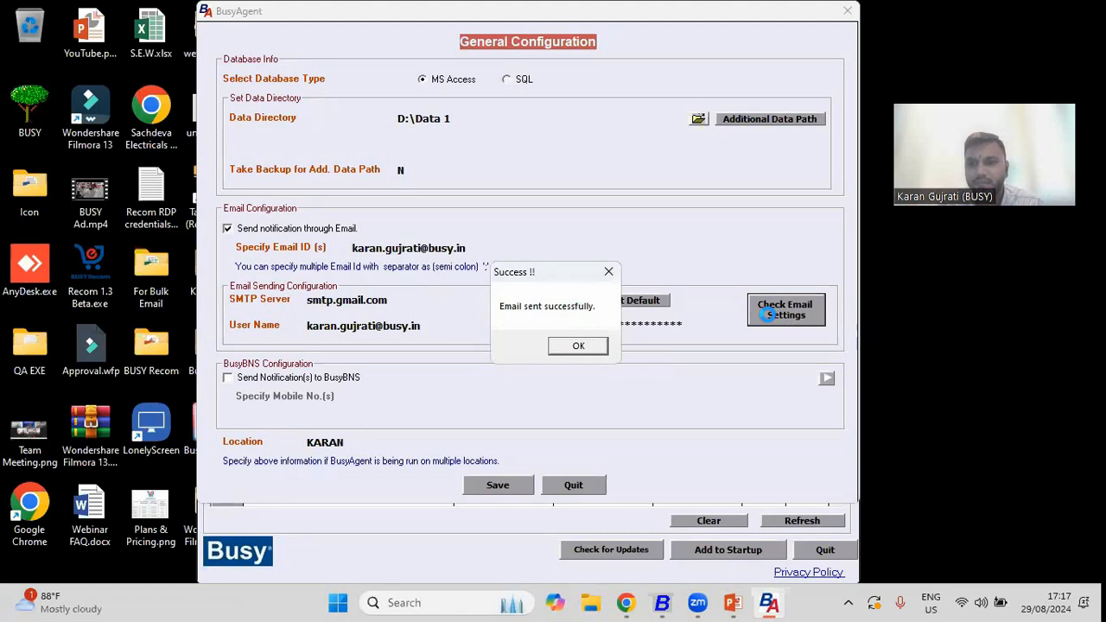
Close the email test result and save the general configuration with the data directory D:\Data 1.
{"action": "left_click", "coordinate": [586, 348]}
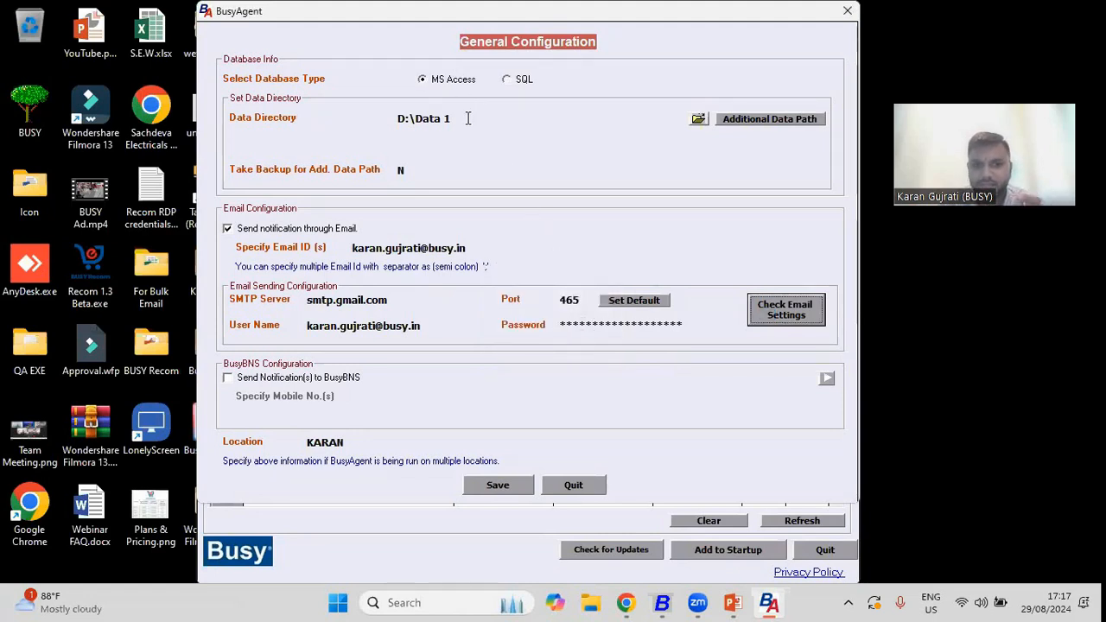
{"action": "left_click", "coordinate": [418, 119]}
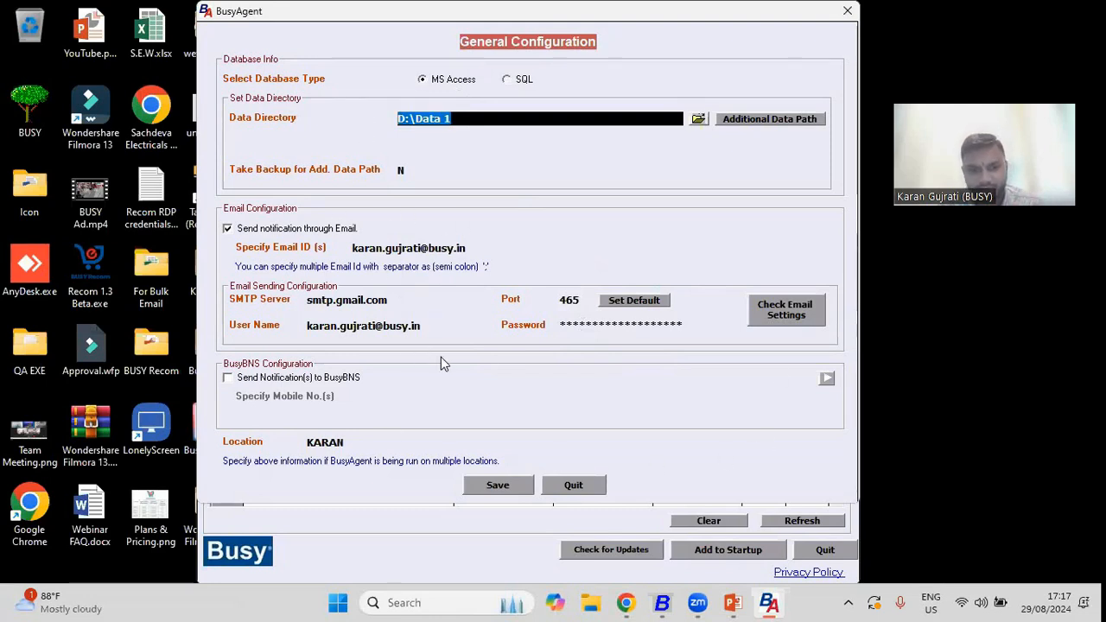
{"action": "left_click", "coordinate": [506, 484]}
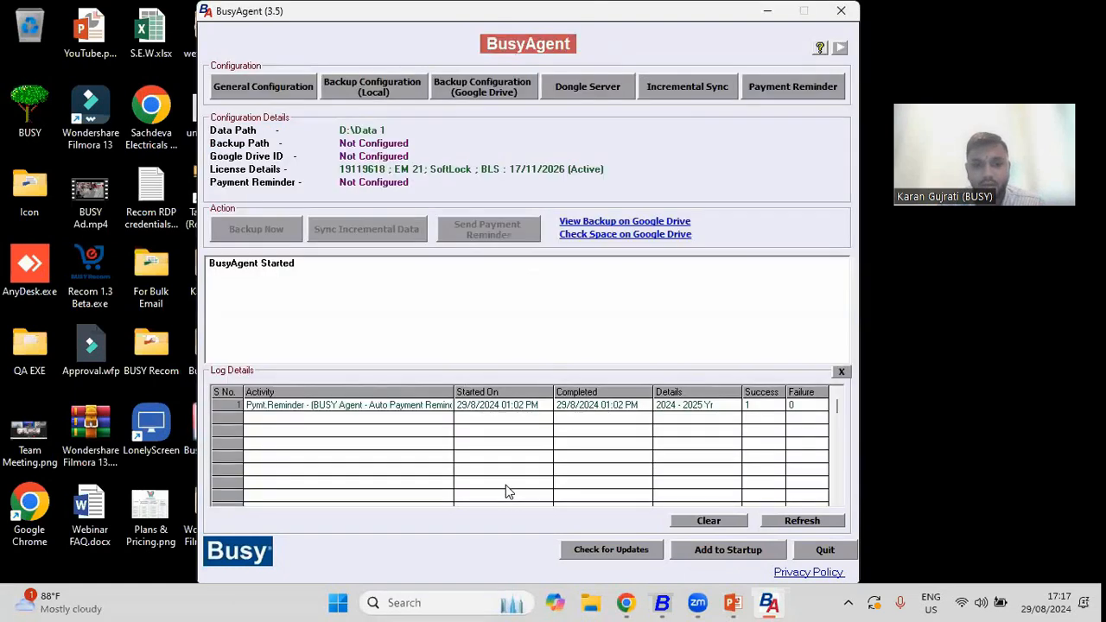
View the local backup, Google Drive backup and incremental sync configurations, closing each one without saving.
{"action": "left_click", "coordinate": [378, 85]}
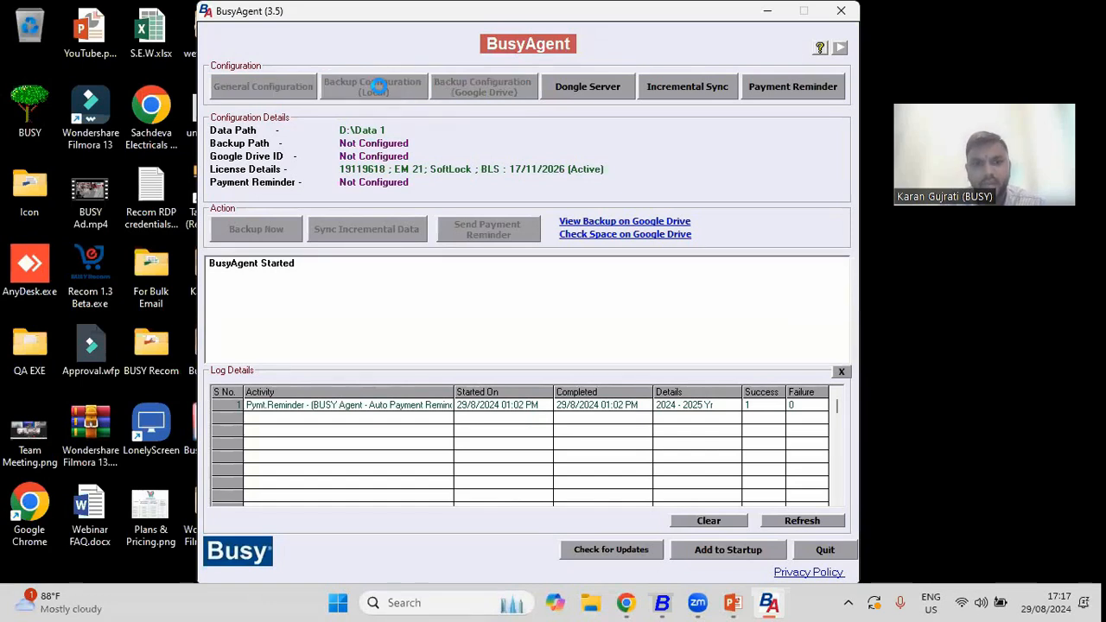
{"action": "left_click", "coordinate": [808, 454]}
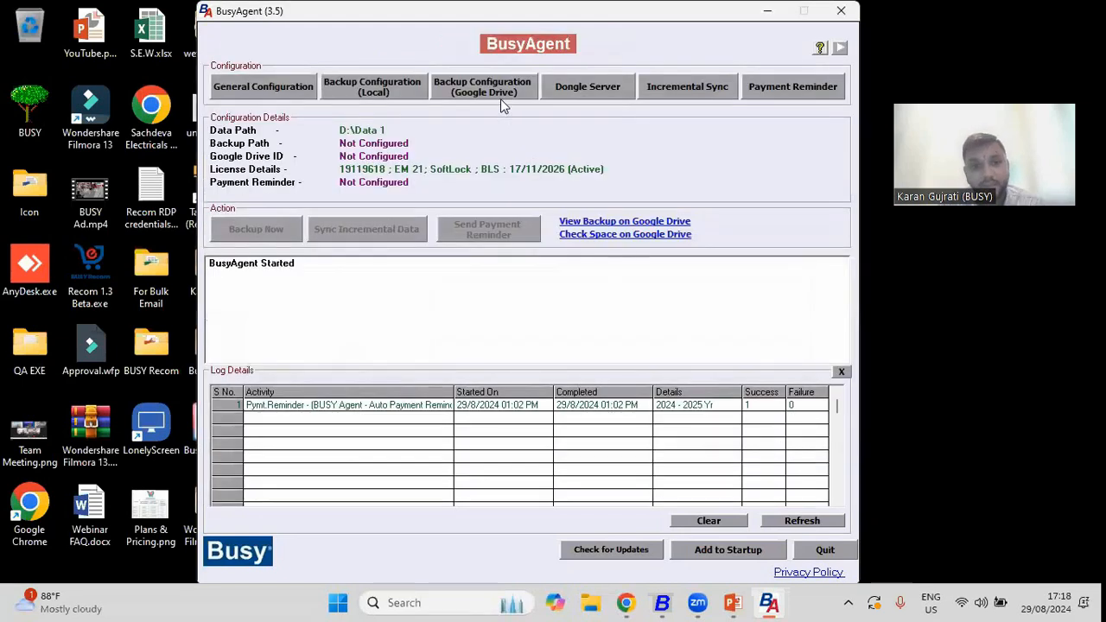
{"action": "left_click", "coordinate": [501, 97]}
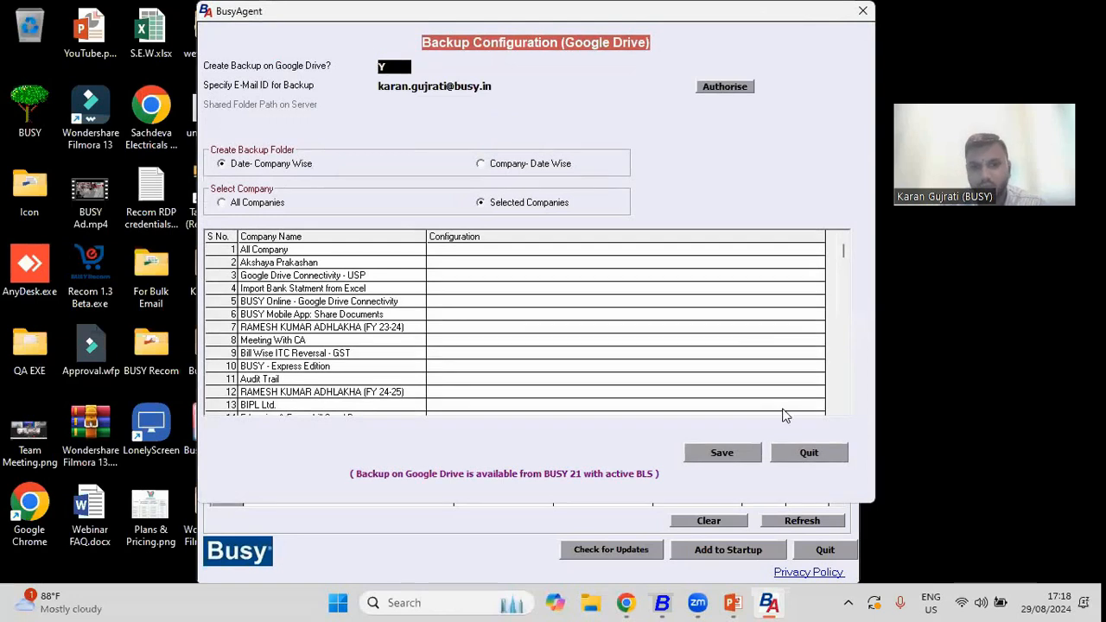
{"action": "left_click", "coordinate": [798, 450]}
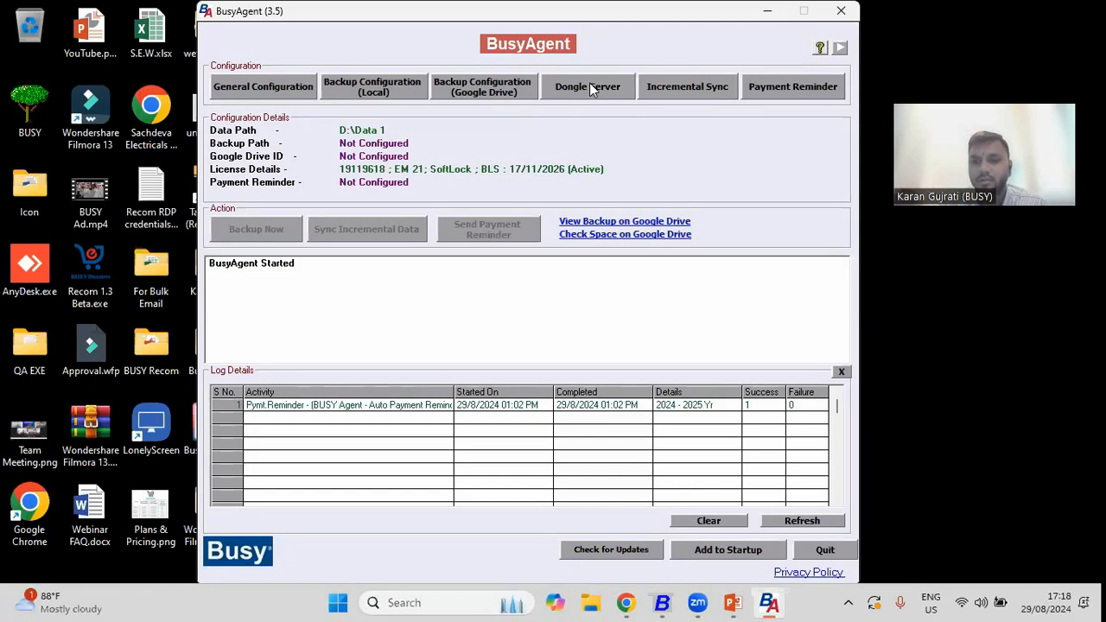
{"action": "left_click", "coordinate": [688, 98]}
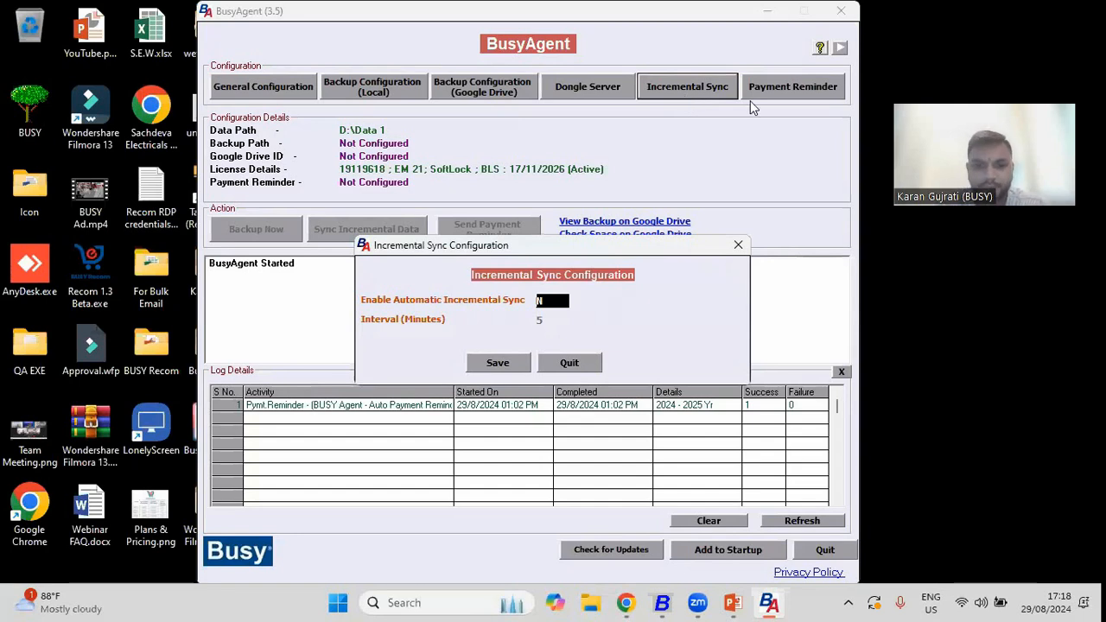
{"action": "key", "text": "Escape"}
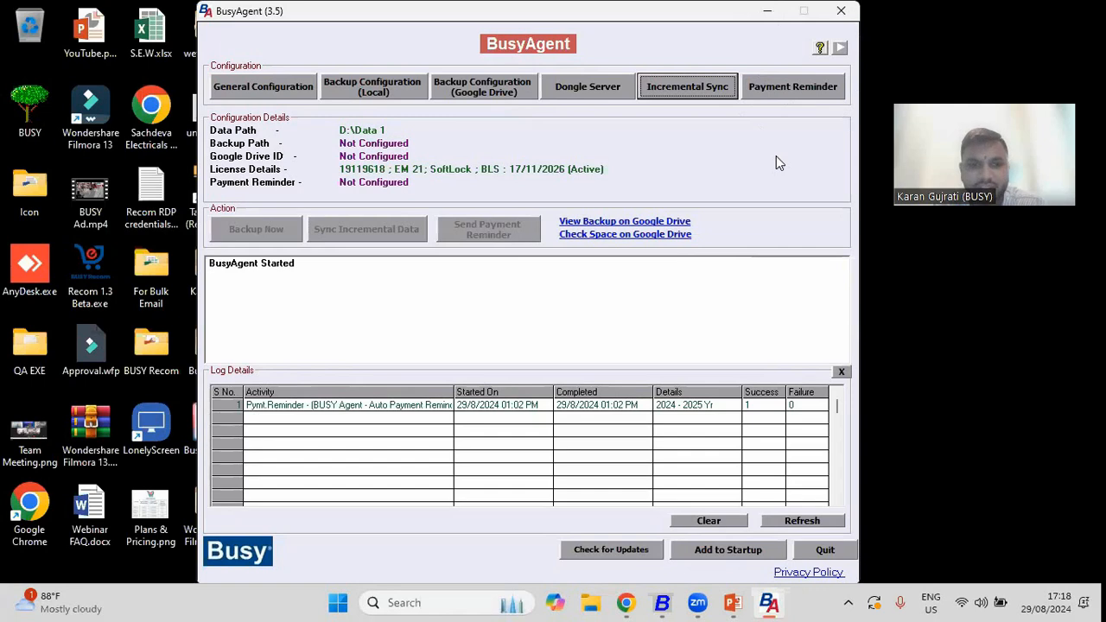
Open the Payment Reminder configuration and tick the company BIPL Ltd. (COMP0016) in the company list.
{"action": "left_click", "coordinate": [775, 87]}
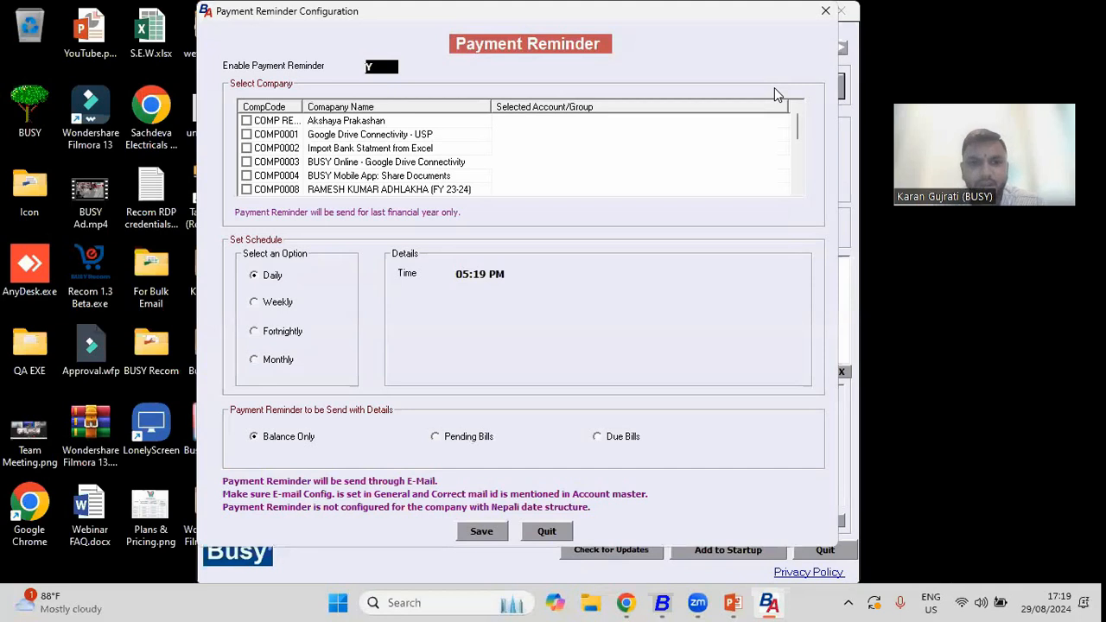
{"action": "key", "text": "Return"}
{"action": "key", "text": "Down"}
{"action": "key", "text": "Down"}
{"action": "key", "text": "Down"}
{"action": "key", "text": "Down"}
{"action": "key", "text": "Down"}
{"action": "key", "text": "Down"}
{"action": "key", "text": "Down"}
{"action": "key", "text": "Down"}
{"action": "key", "text": "Down"}
{"action": "key", "text": "Down"}
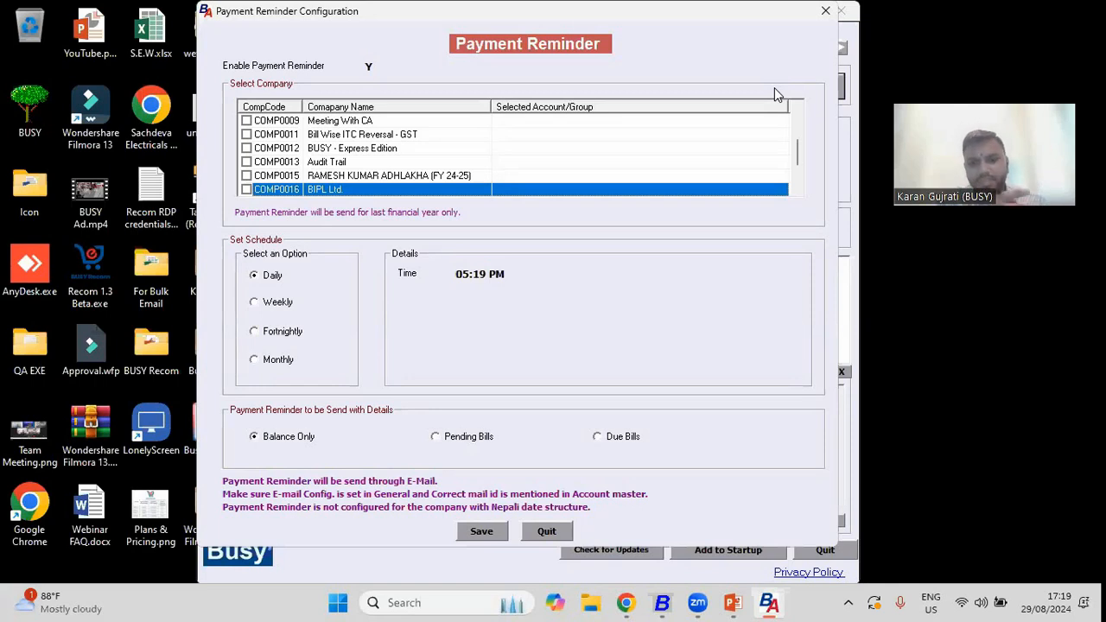
{"action": "key", "text": "Up"}
{"action": "key", "text": "Up"}
{"action": "key", "text": "Up"}
{"action": "key", "text": "Up"}
{"action": "key", "text": "Up"}
{"action": "key", "text": "Up"}
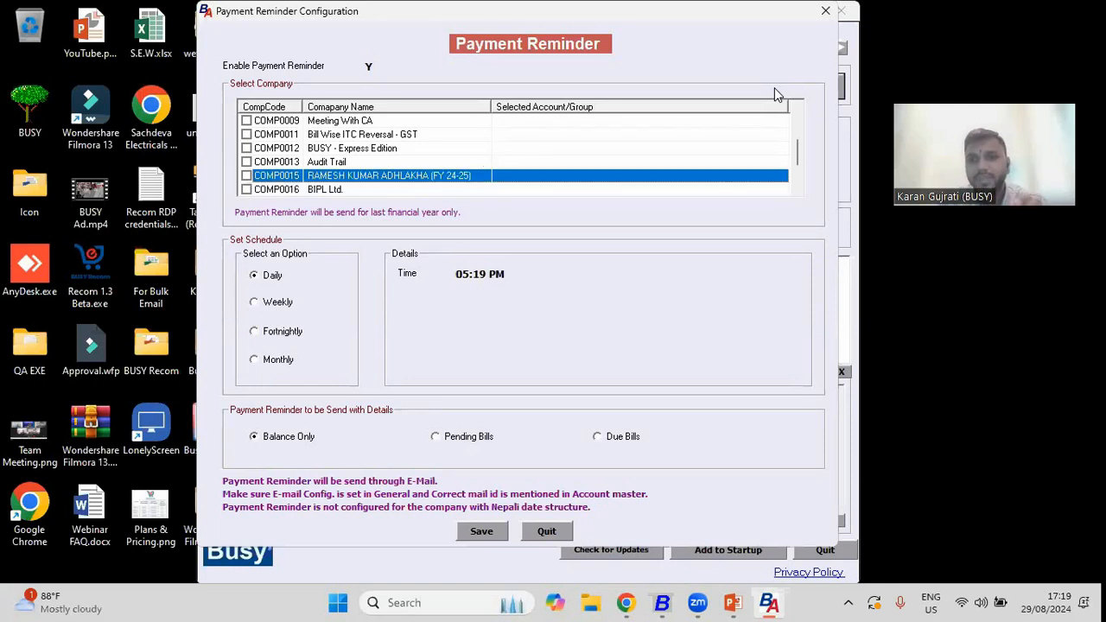
{"action": "key", "text": "Up"}
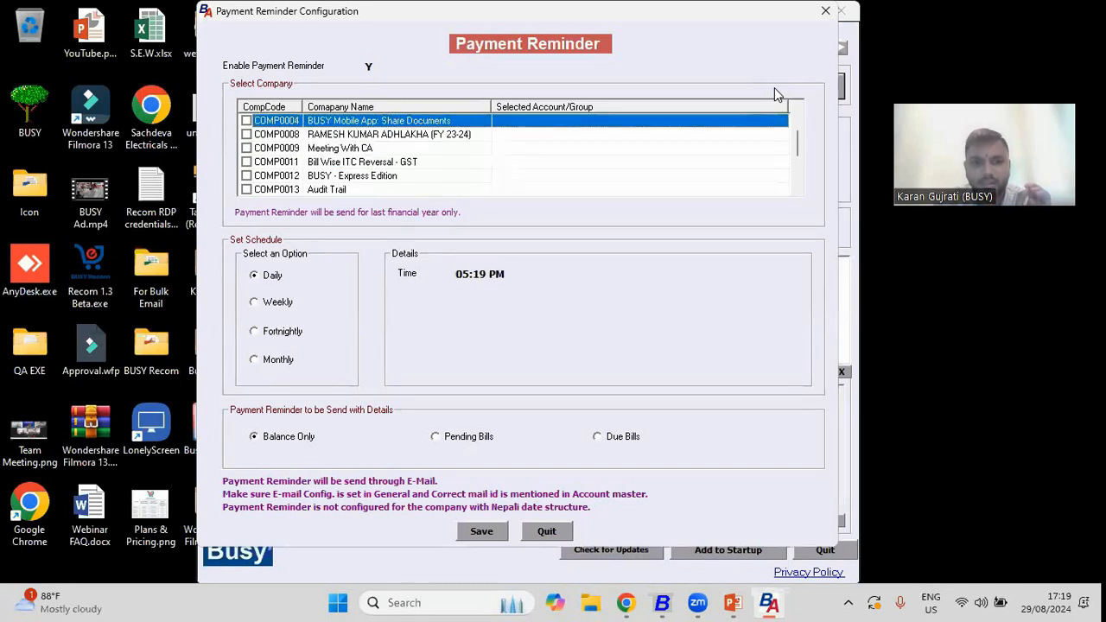
{"action": "key", "text": "Down"}
{"action": "key", "text": "Down"}
{"action": "key", "text": "Down"}
{"action": "key", "text": "Down"}
{"action": "key", "text": "Down"}
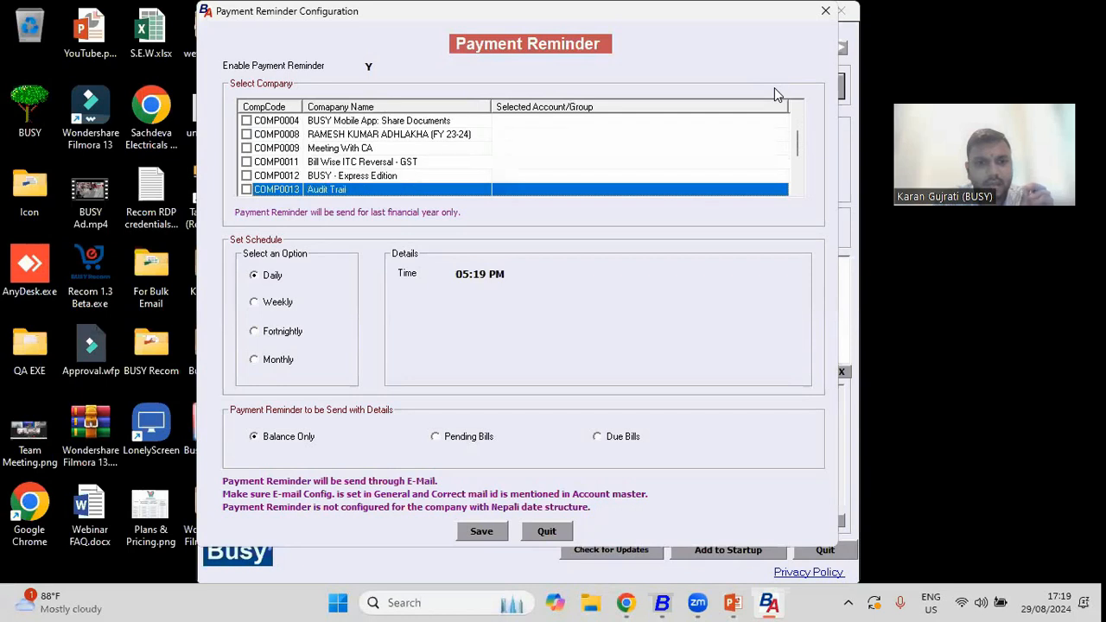
{"action": "key", "text": "Down"}
{"action": "key", "text": "Down"}
{"action": "key", "text": "Up"}
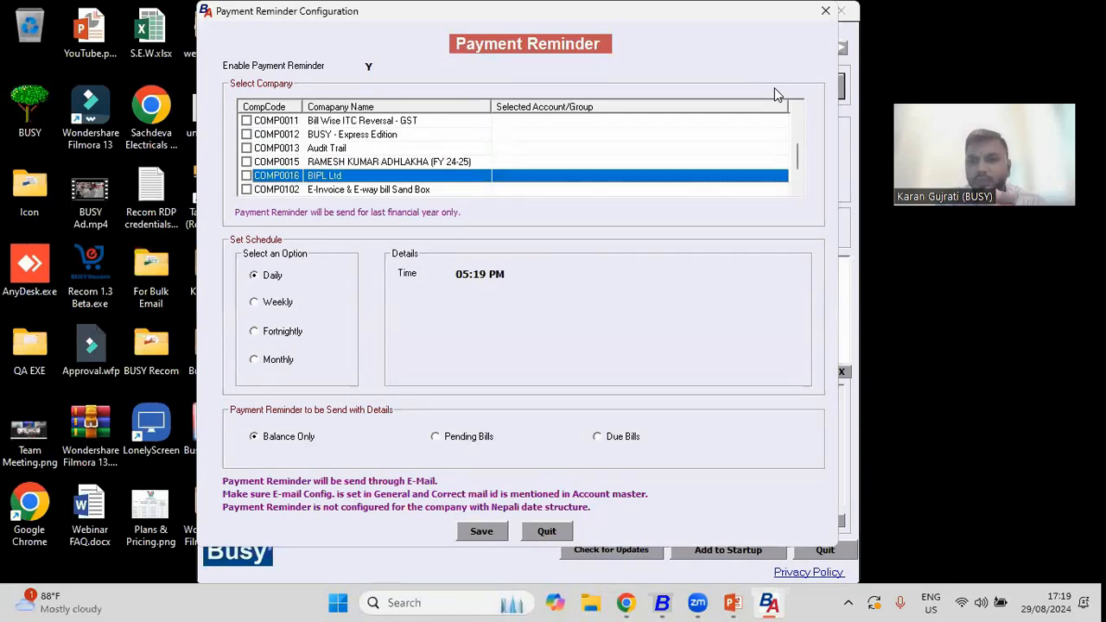
{"action": "left_click", "coordinate": [246, 177]}
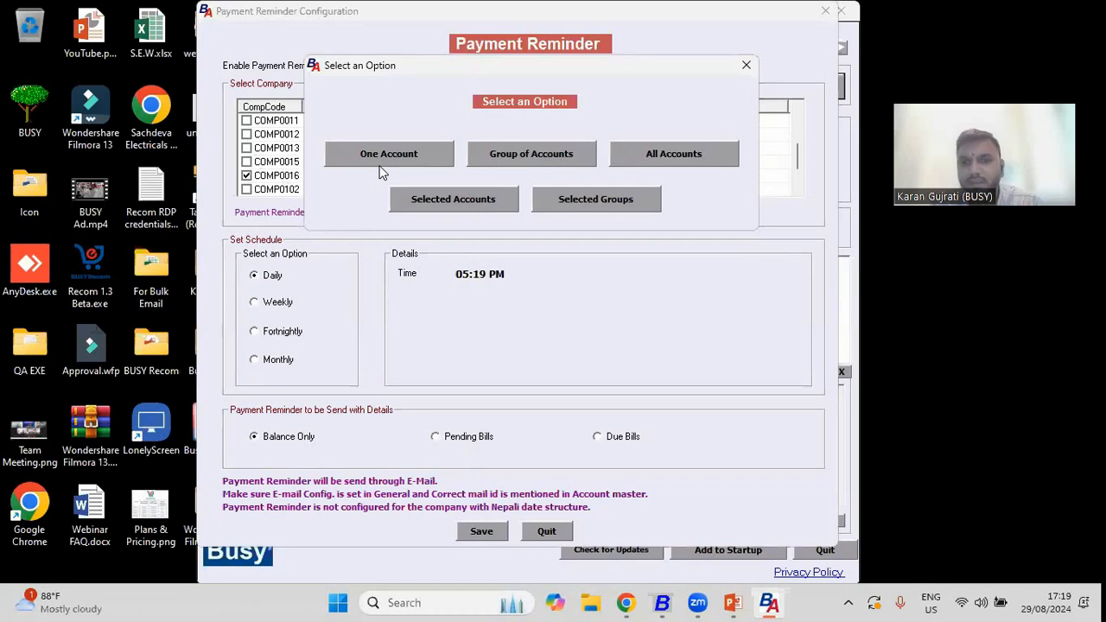
Search the Group of Accounts choices for the sundry and loan groups, and return to the account options.
{"action": "left_click", "coordinate": [515, 157]}
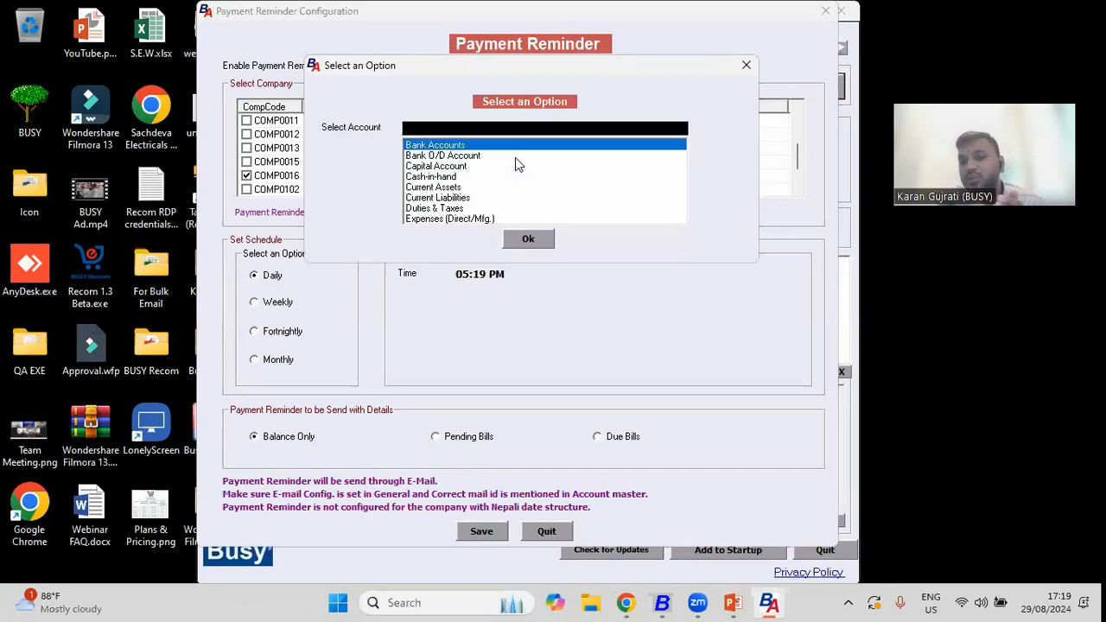
{"action": "type", "text": "sund"}
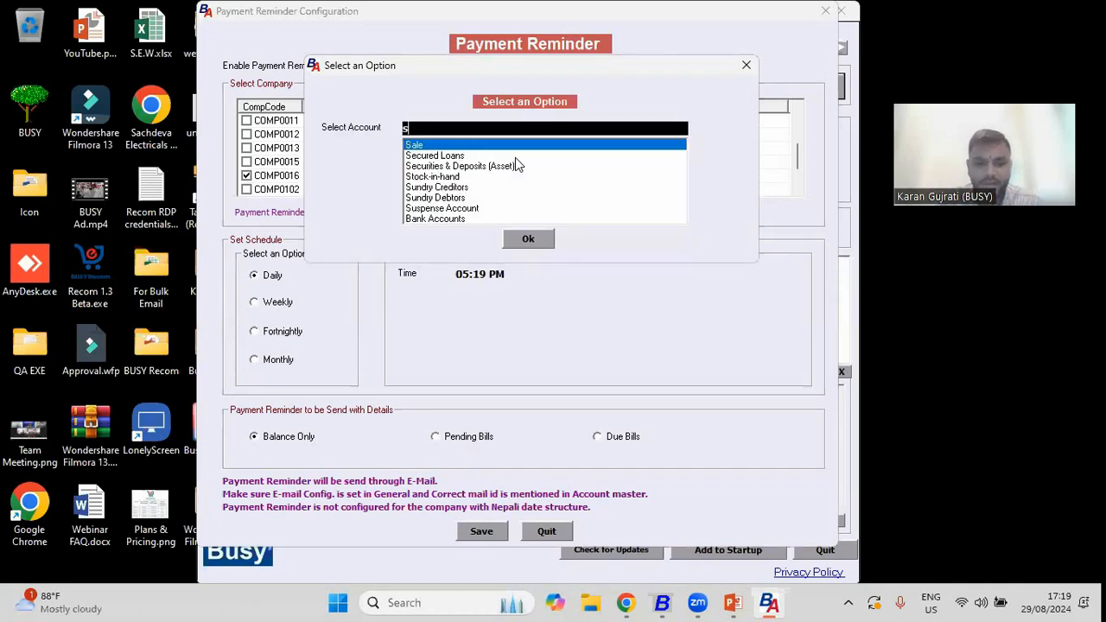
{"action": "type", "text": "ry"}
{"action": "key", "text": "Down"}
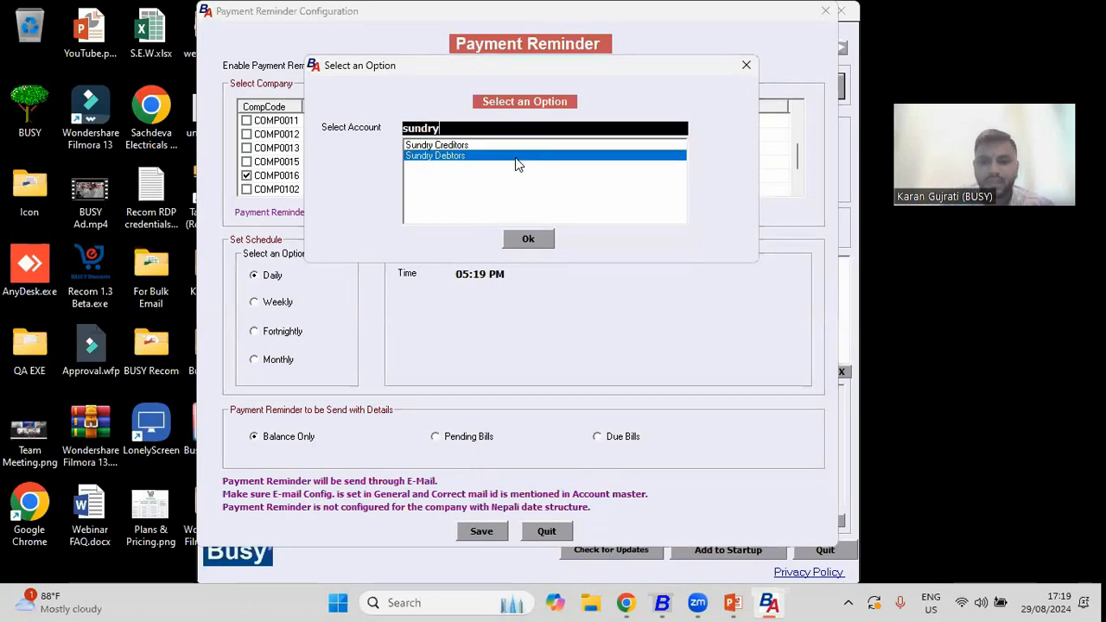
{"action": "key", "text": "BackSpace"}
{"action": "key", "text": "BackSpace"}
{"action": "key", "text": "BackSpace"}
{"action": "key", "text": "BackSpace"}
{"action": "key", "text": "BackSpace"}
{"action": "key", "text": "BackSpace"}
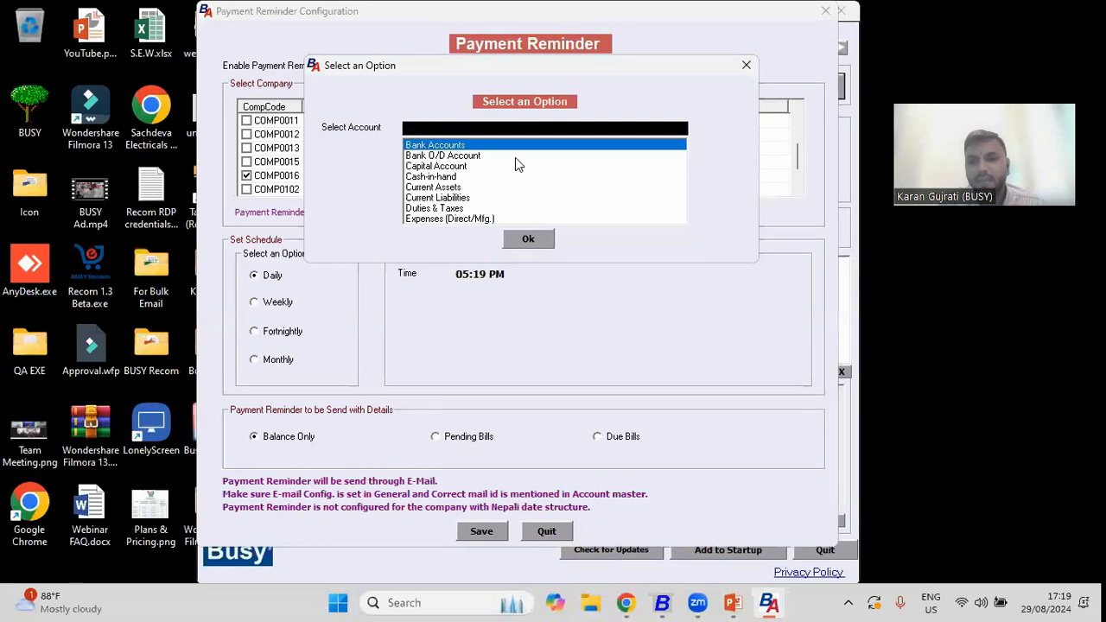
{"action": "type", "text": "loan"}
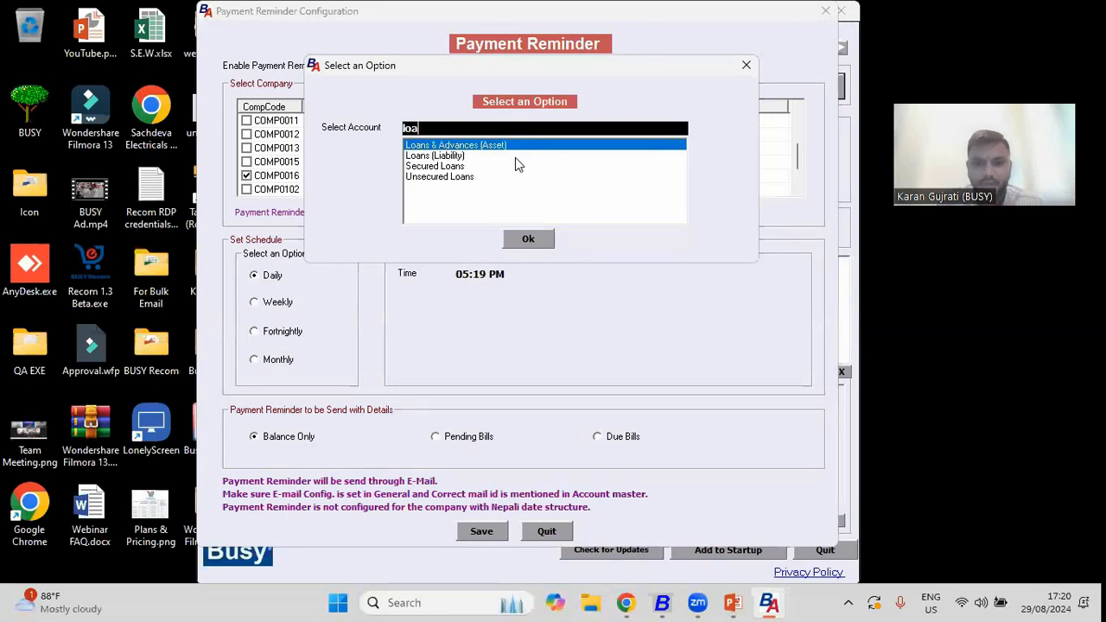
{"action": "key", "text": "Return"}
{"action": "double_click", "coordinate": [471, 173]}
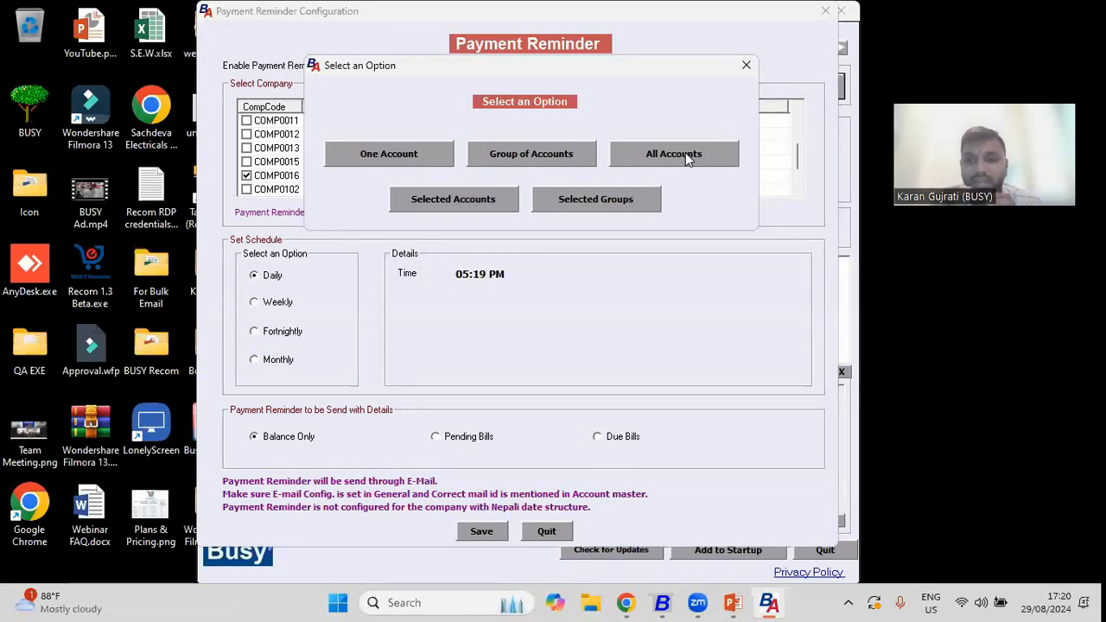
Show the list of all accounts under Selected Accounts, and return to the account options without ticking any.
{"action": "left_click", "coordinate": [477, 191]}
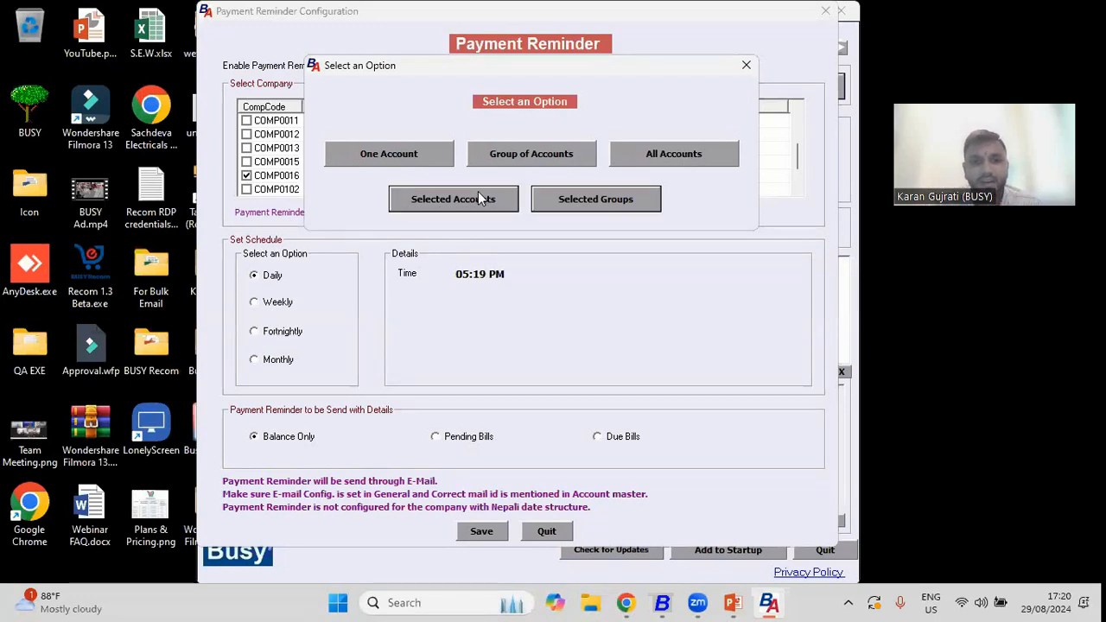
{"action": "left_click", "coordinate": [598, 135]}
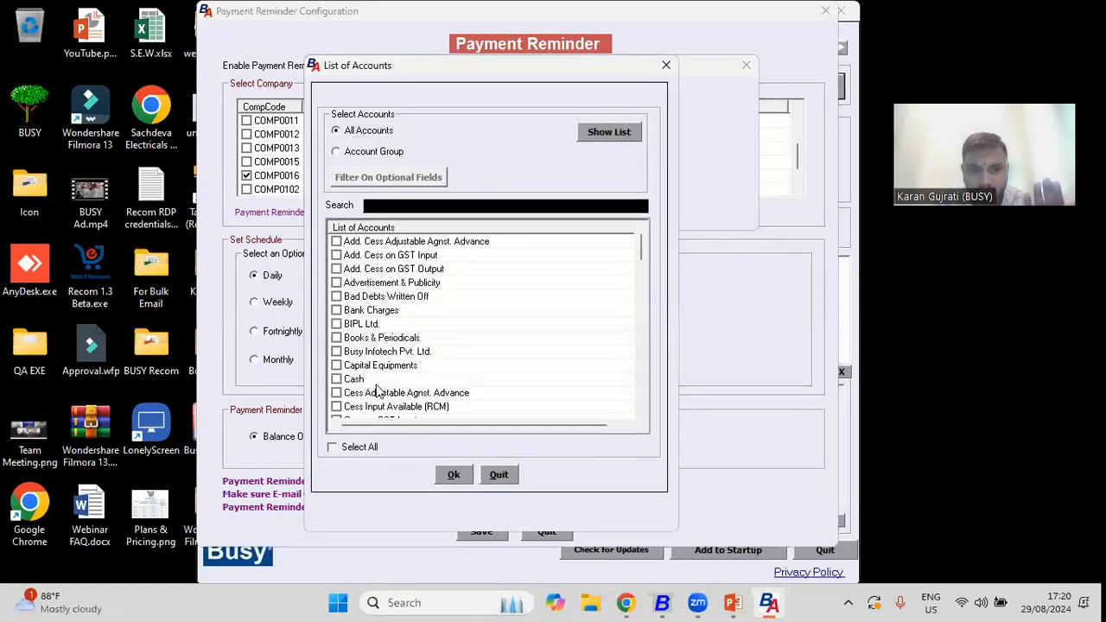
{"action": "left_click", "coordinate": [455, 476]}
{"action": "key", "text": "Return"}
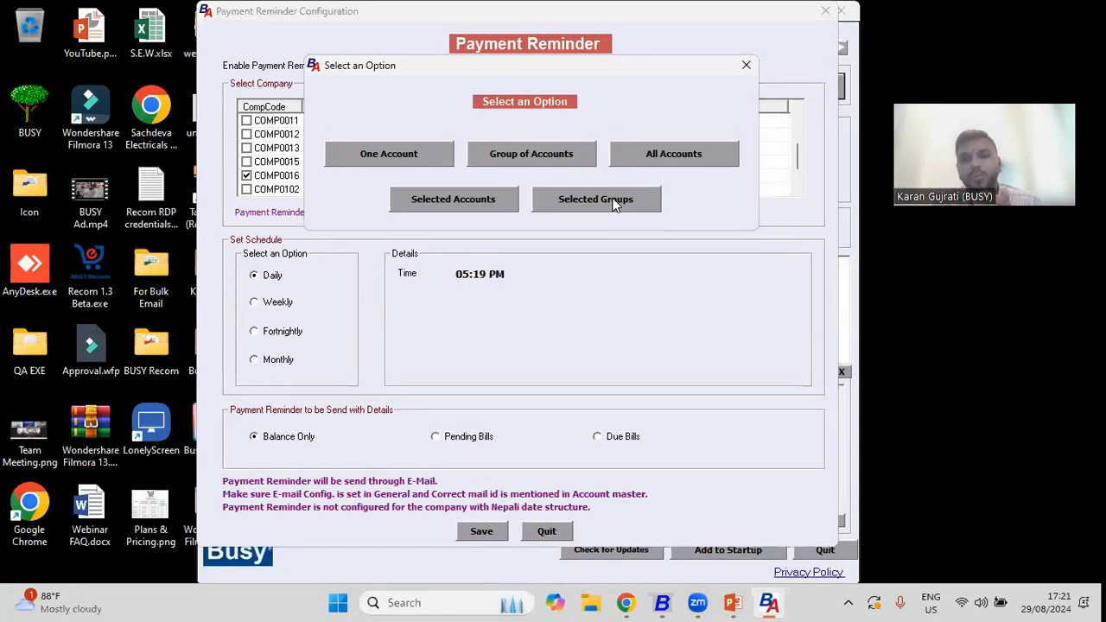
Under Selected Groups, tick Sundry Debtors and Sundry Creditors, search for the loan groups, and cancel the selection.
{"action": "left_click", "coordinate": [615, 201]}
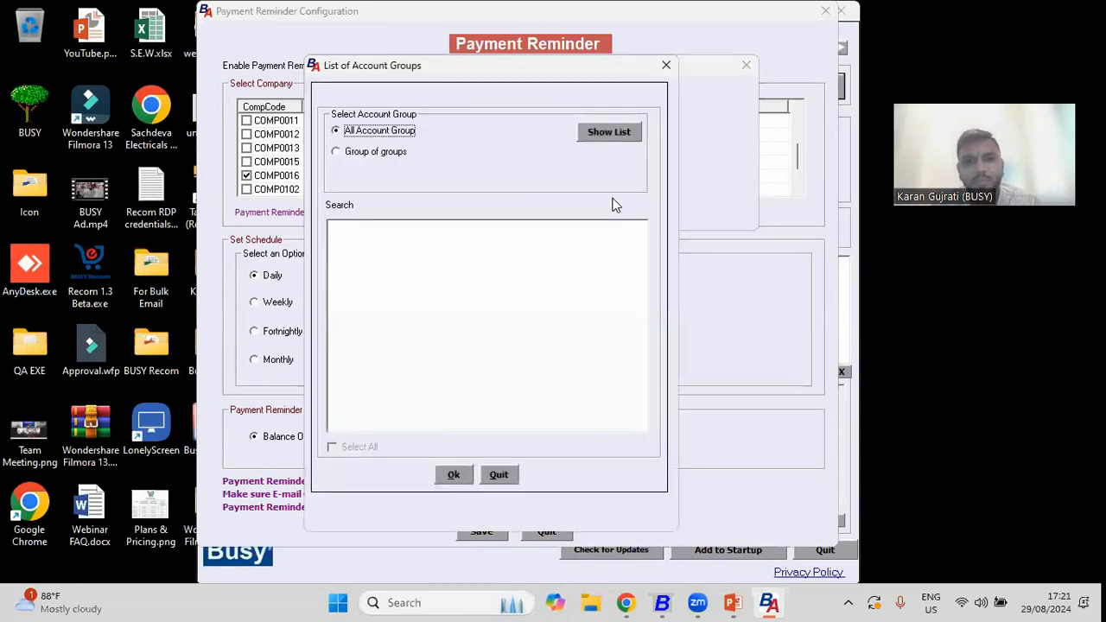
{"action": "left_click", "coordinate": [581, 132]}
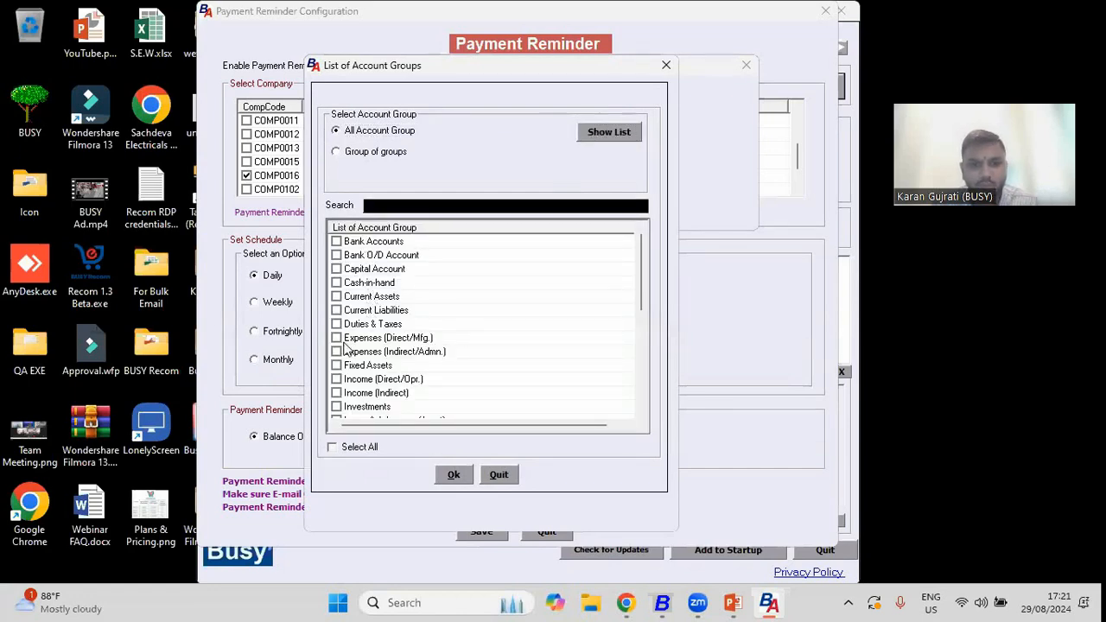
{"action": "left_click", "coordinate": [407, 205]}
{"action": "type", "text": "sund"}
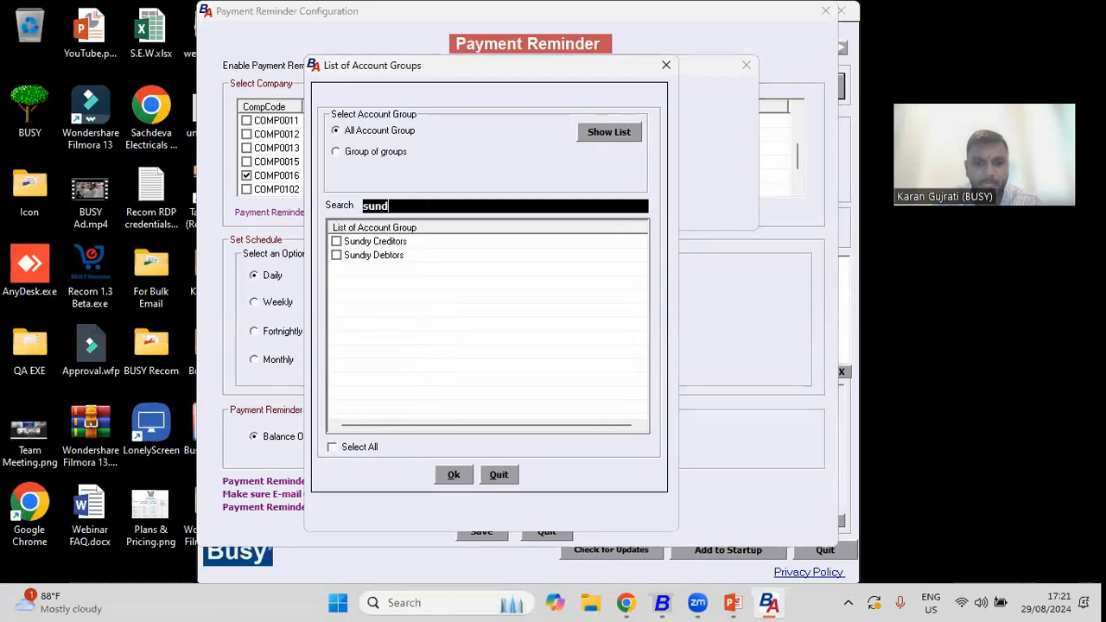
{"action": "left_click", "coordinate": [337, 256]}
{"action": "left_click", "coordinate": [337, 242]}
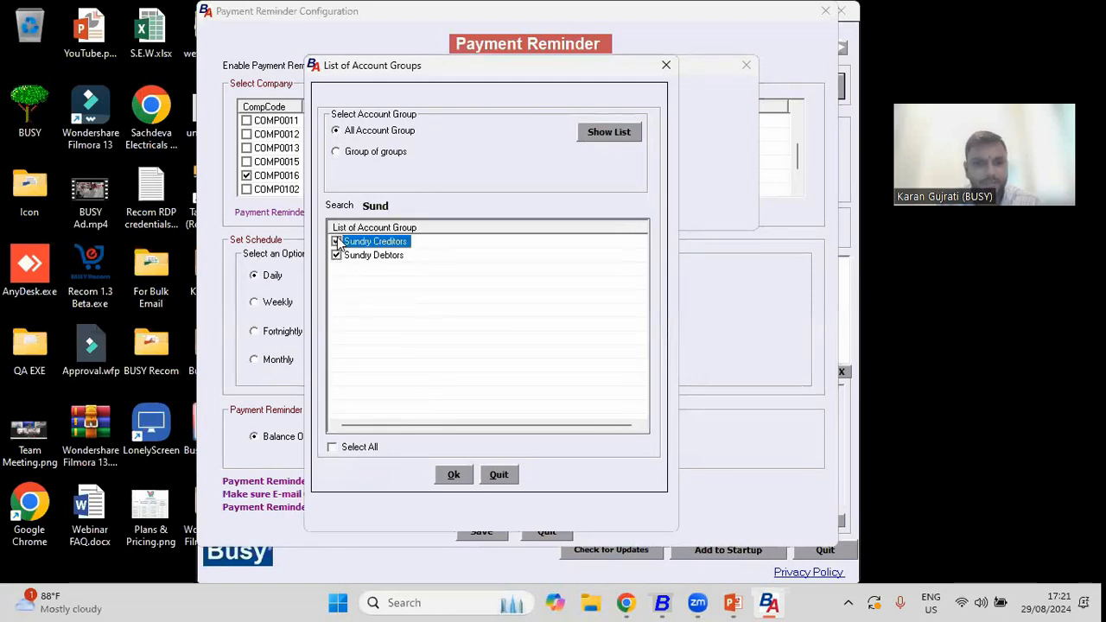
{"action": "left_click", "coordinate": [415, 207]}
{"action": "key", "text": "BackSpace"}
{"action": "type", "text": "loan"}
{"action": "key", "text": "Return"}
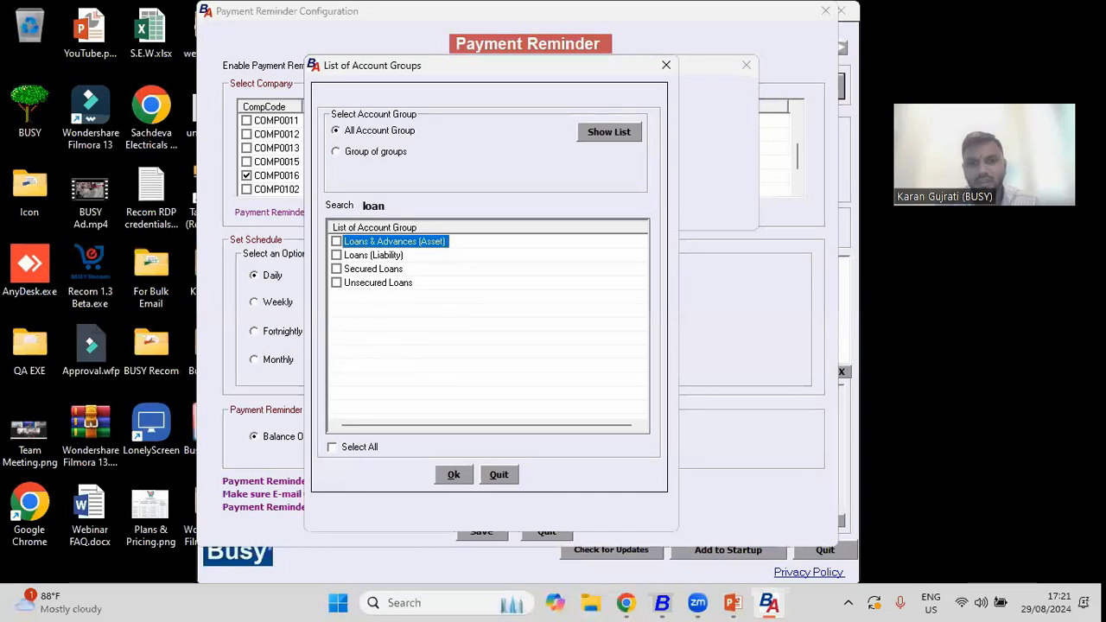
{"action": "key", "text": "Escape"}
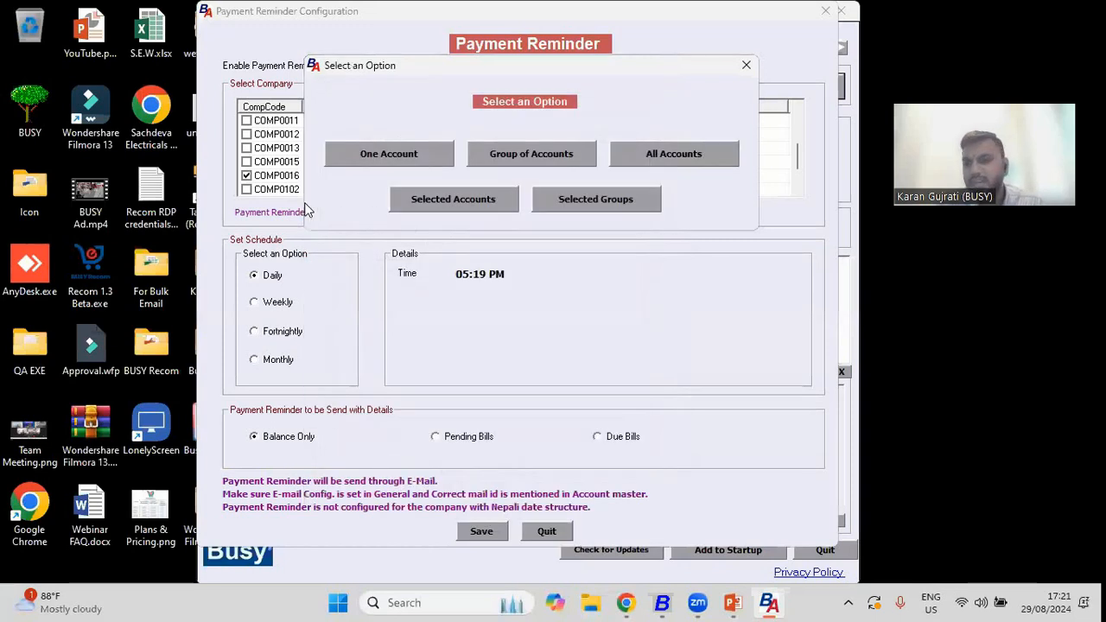
Apply the payment reminder for BIPL Ltd. to all accounts, and tick and untick the company COMP0015.
{"action": "left_click", "coordinate": [674, 156]}
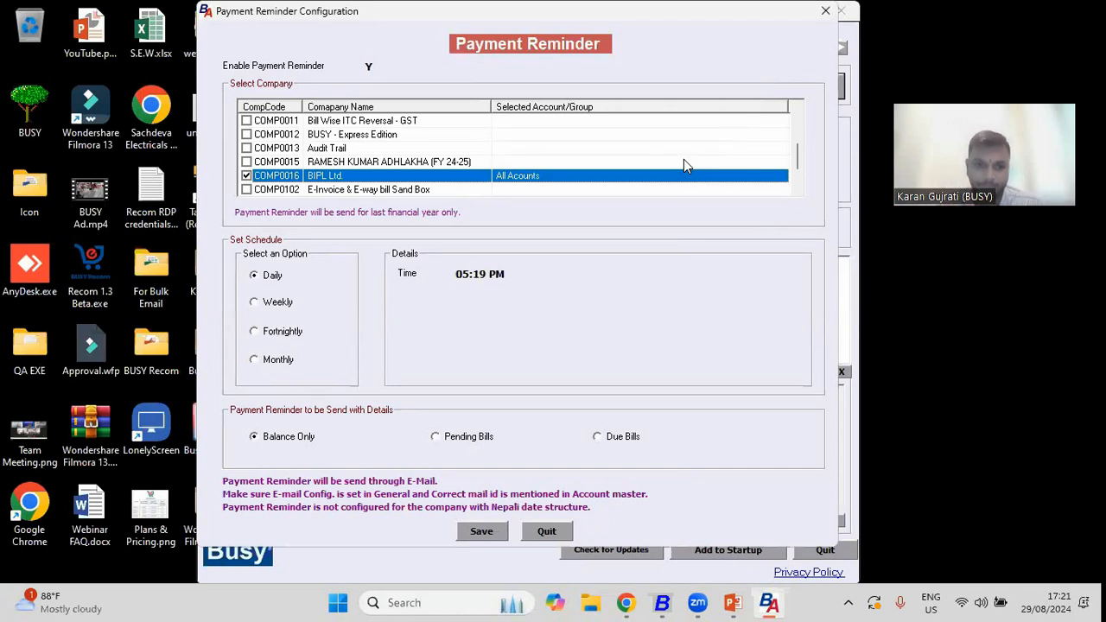
{"action": "left_click", "coordinate": [248, 162]}
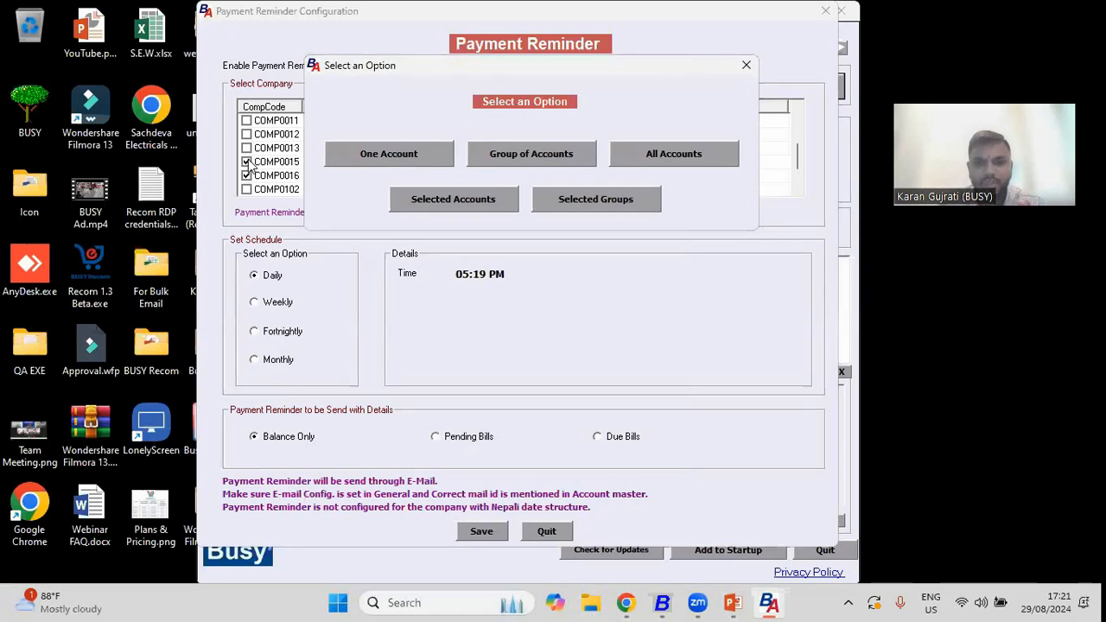
{"action": "left_click", "coordinate": [247, 162]}
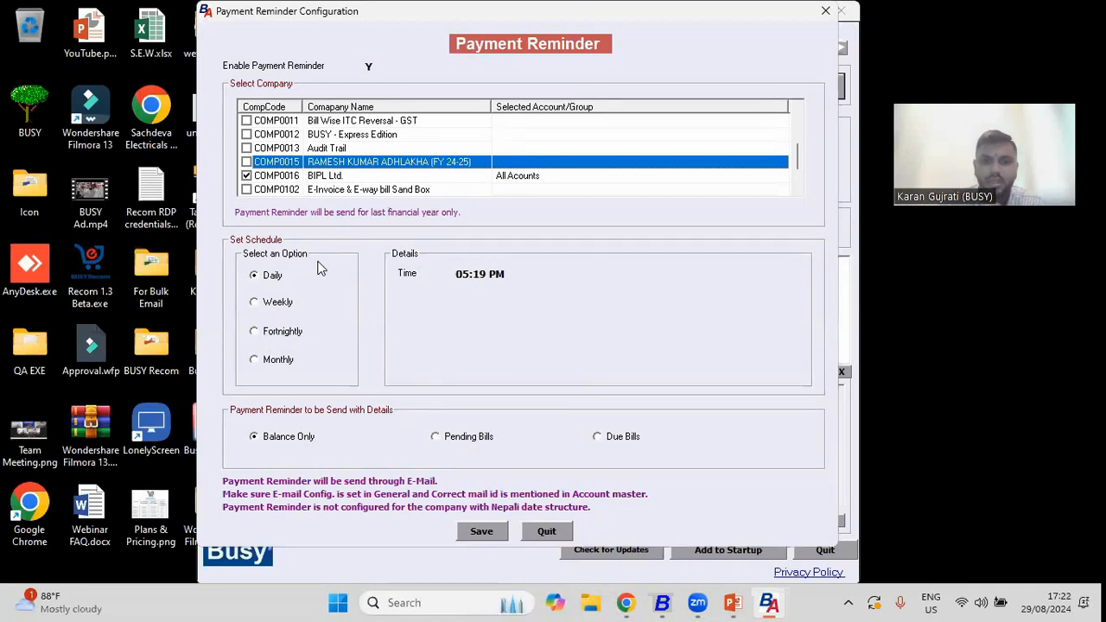
Set the reminder schedule to Weekly on Monday, Wednesday and Friday.
{"action": "left_click", "coordinate": [506, 273]}
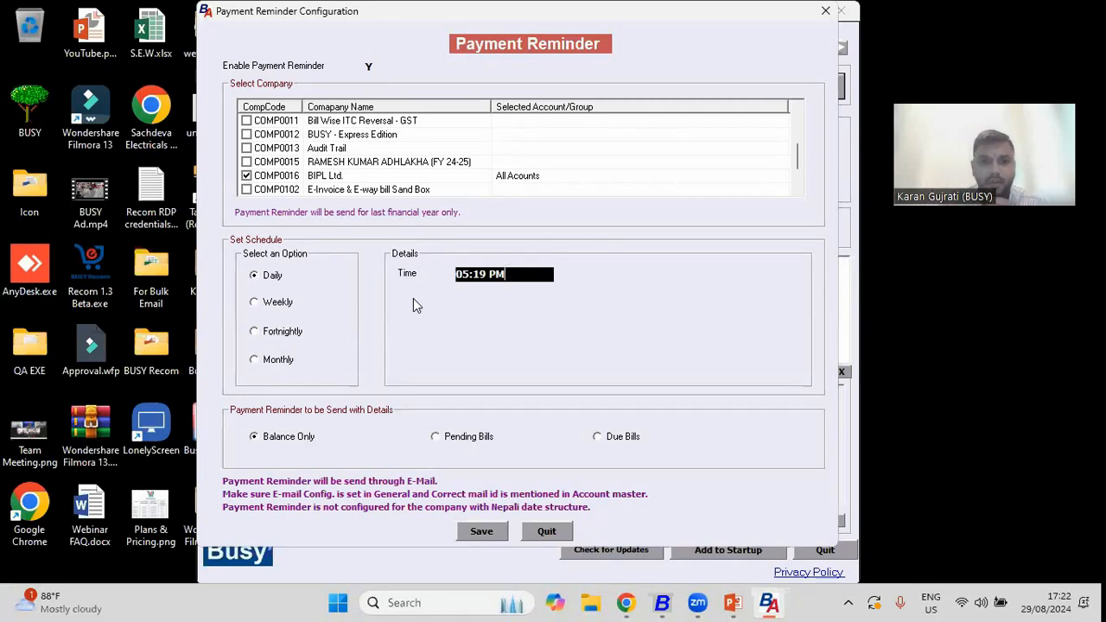
{"action": "left_click", "coordinate": [272, 307]}
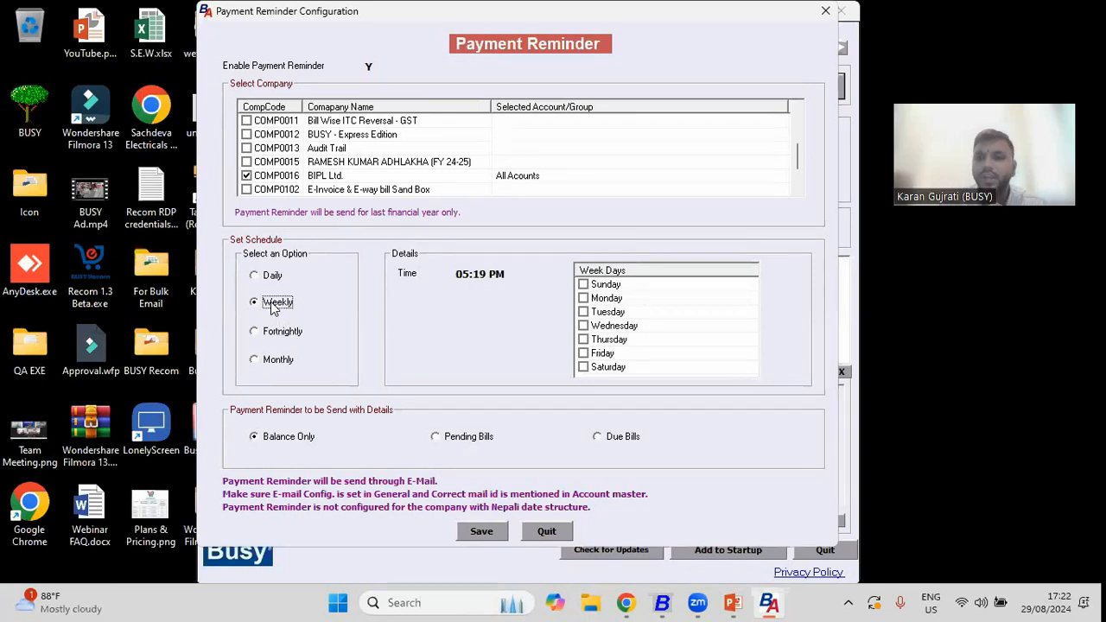
{"action": "left_click", "coordinate": [584, 299]}
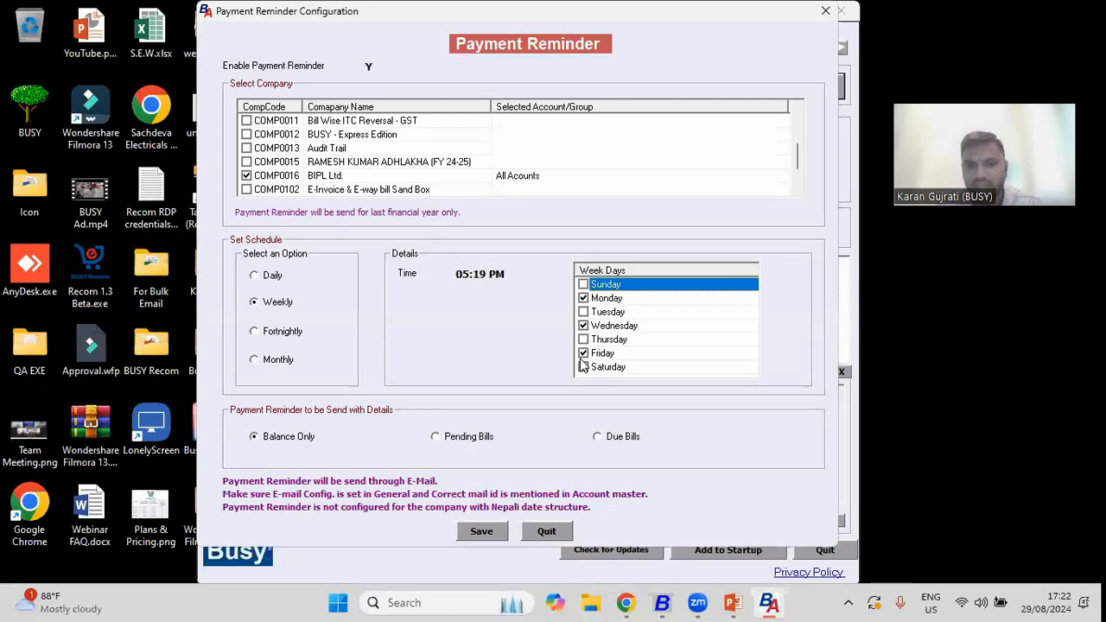
{"action": "left_click", "coordinate": [513, 273]}
Switch the reminder schedule to Fortnightly, try 16 as the First Half date, and set it to 10.
{"action": "left_click", "coordinate": [264, 333]}
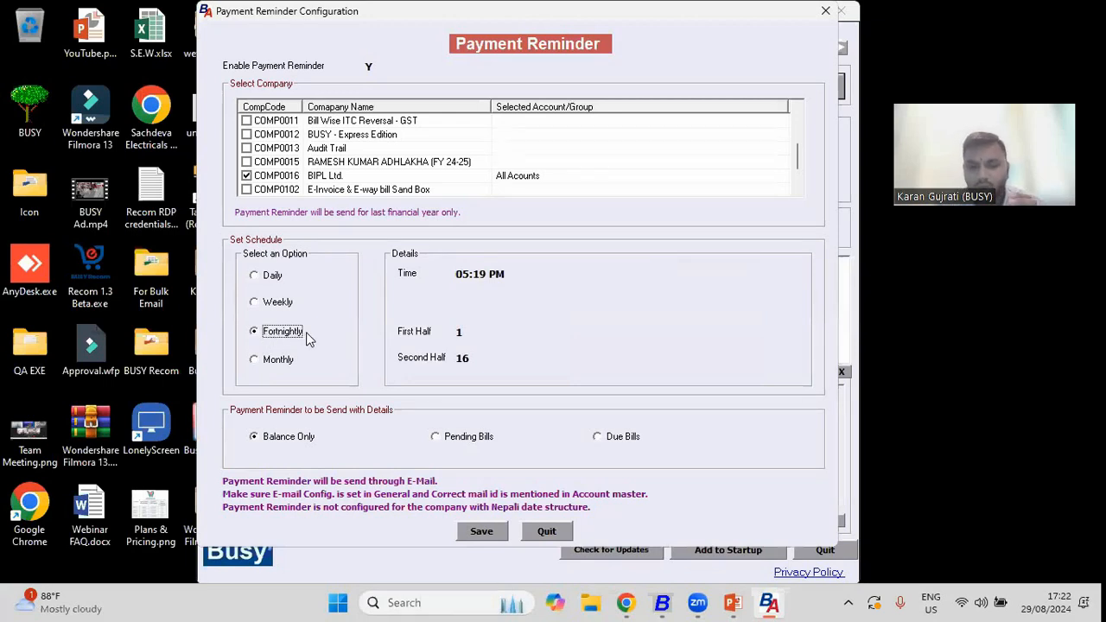
{"action": "left_click", "coordinate": [469, 329]}
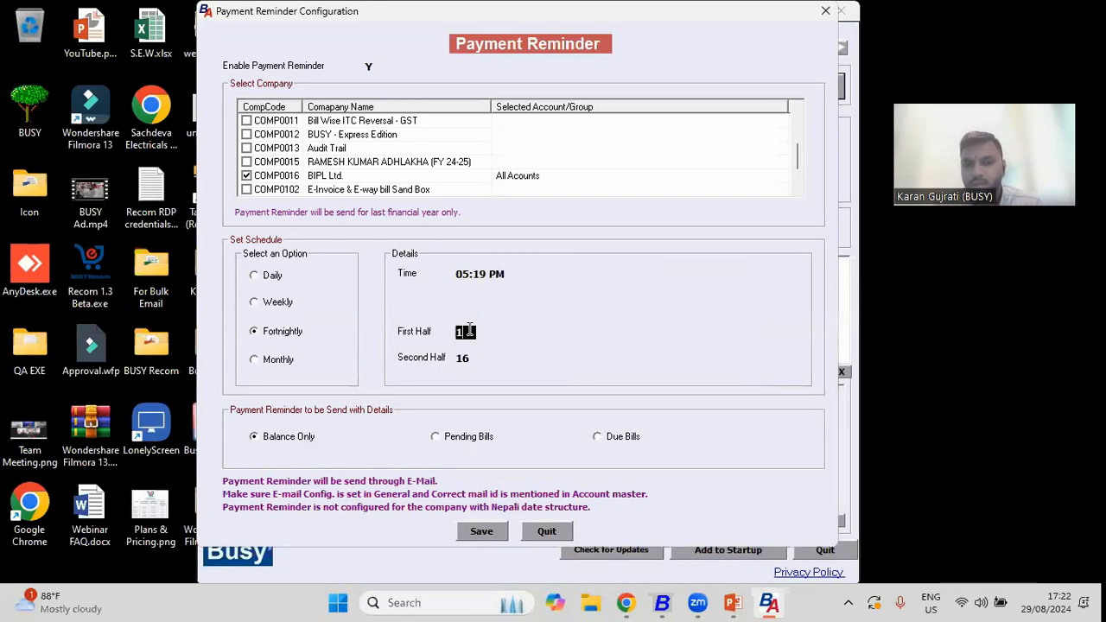
{"action": "key", "text": "BackSpace"}
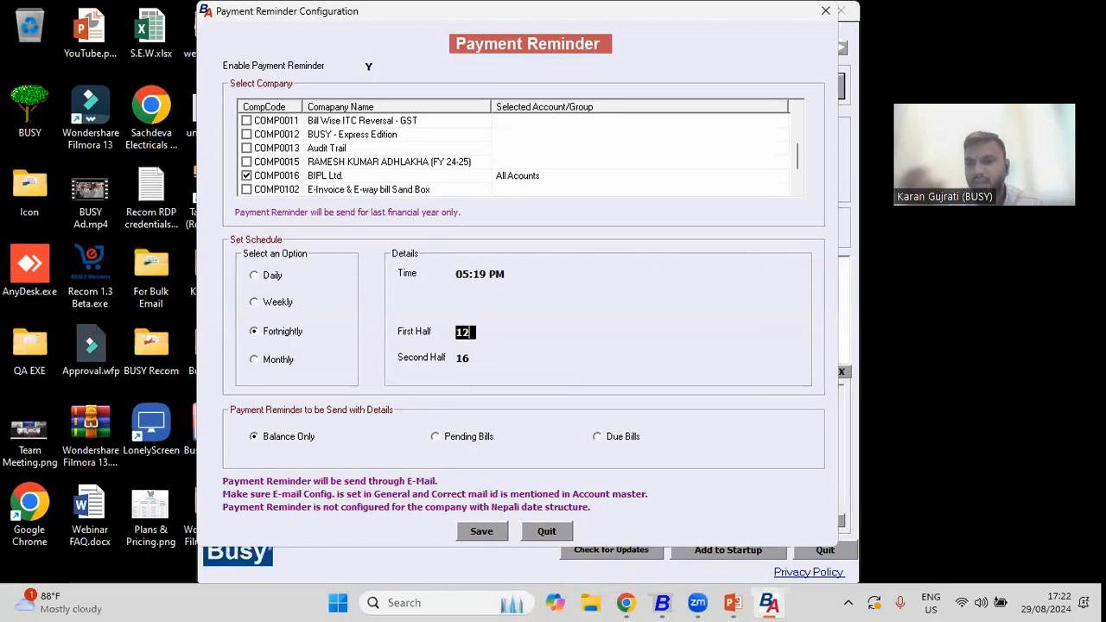
{"action": "type", "text": "1"}
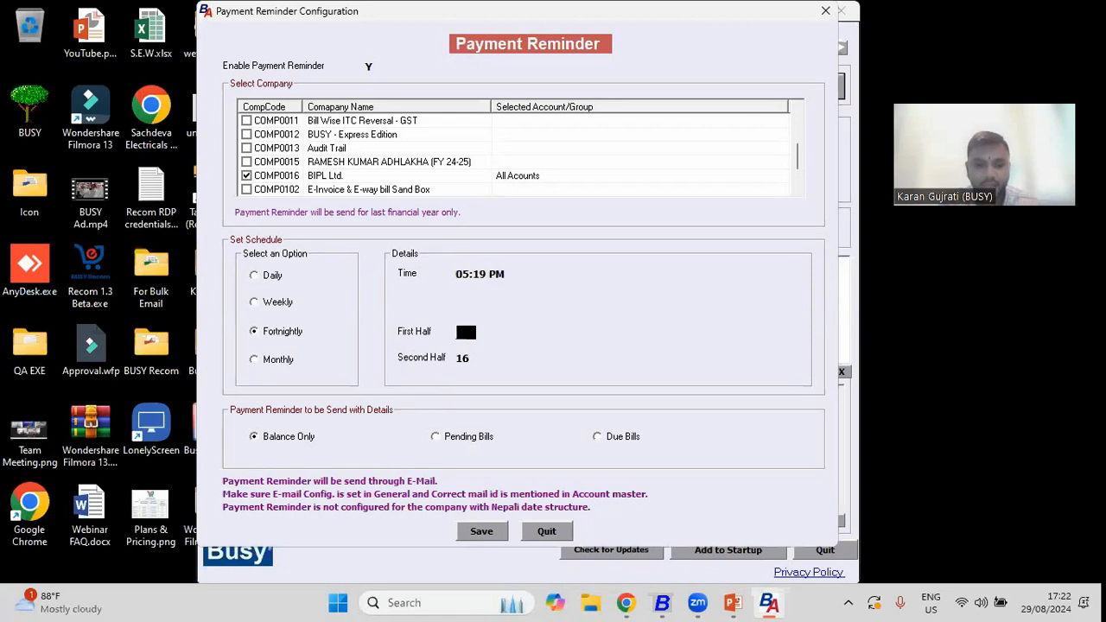
{"action": "type", "text": "6"}
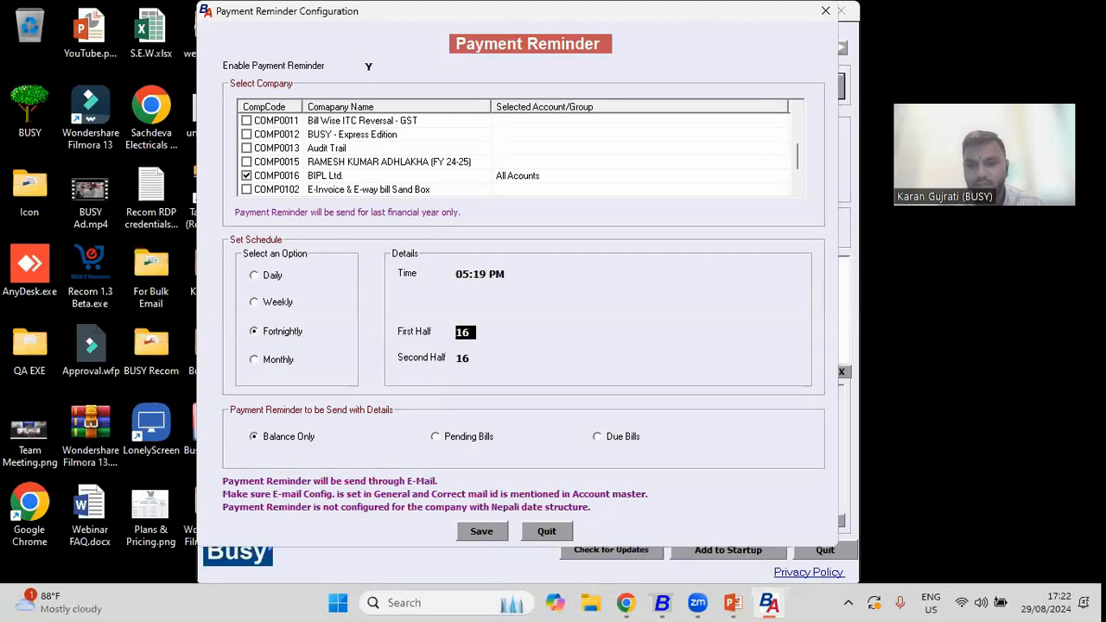
{"action": "key", "text": "Return"}
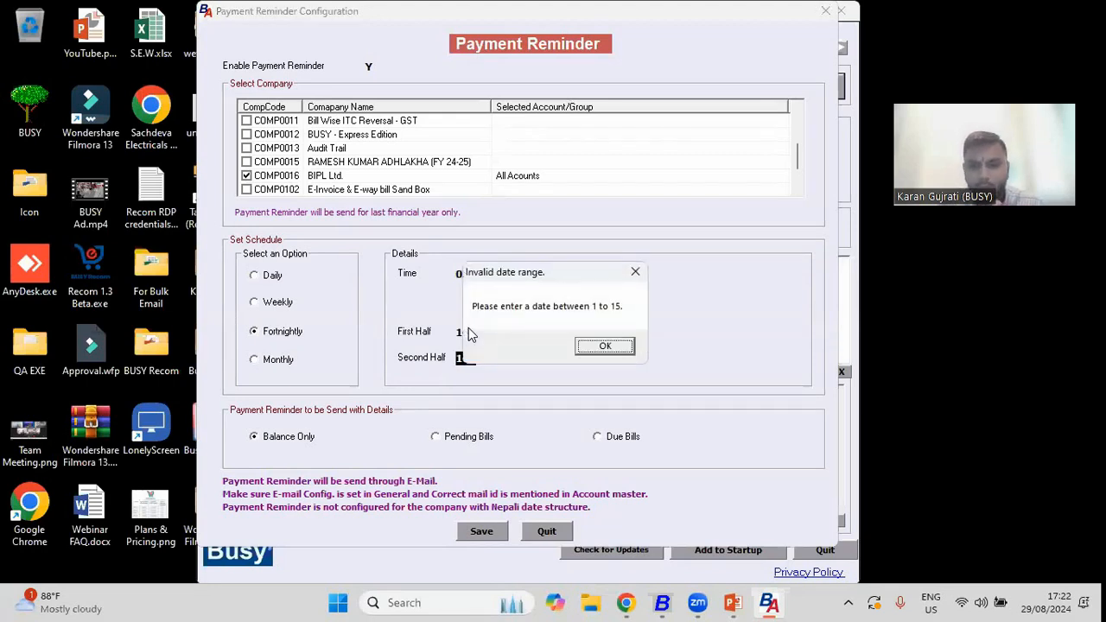
{"action": "left_click", "coordinate": [606, 346]}
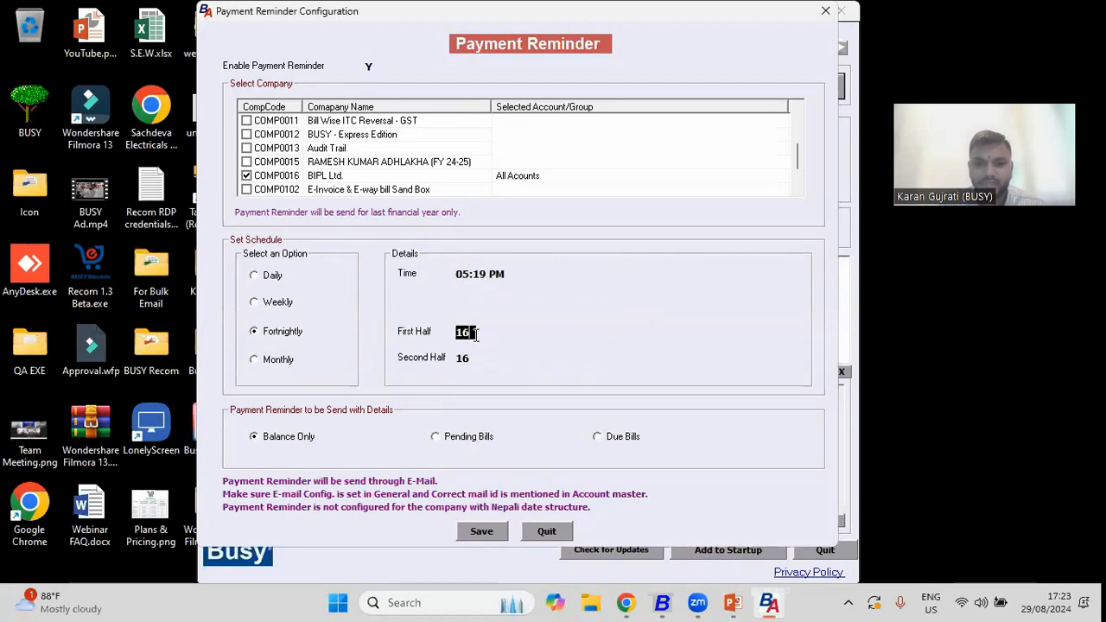
{"action": "key", "text": "Return"}
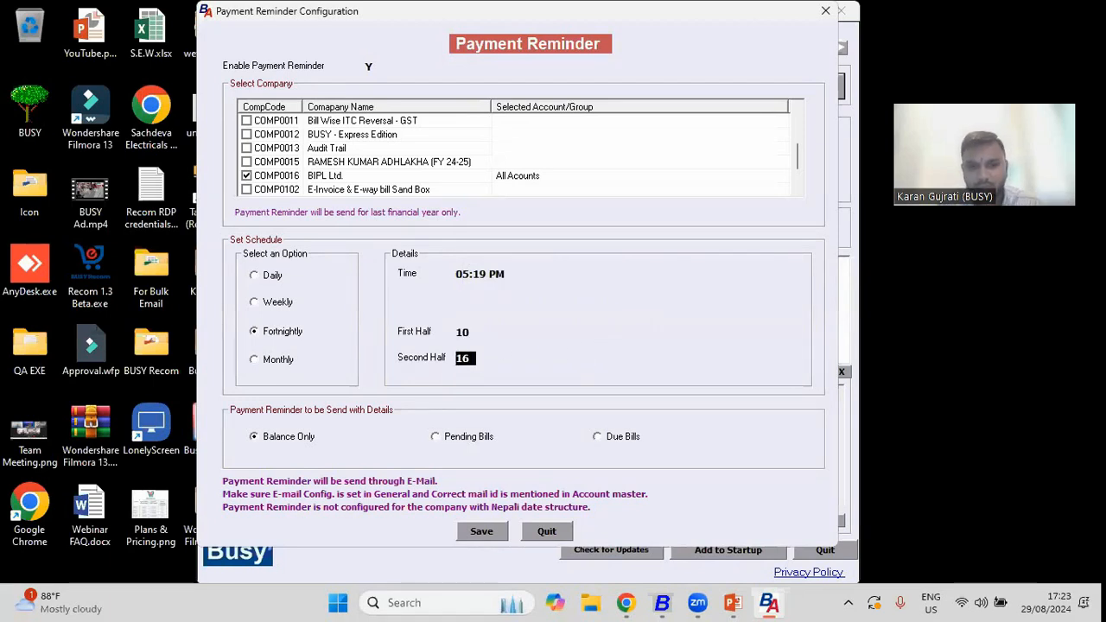
Try 15 as the fortnightly Second Half date, and set it to 31.
{"action": "type", "text": "15"}
{"action": "key", "text": "Return"}
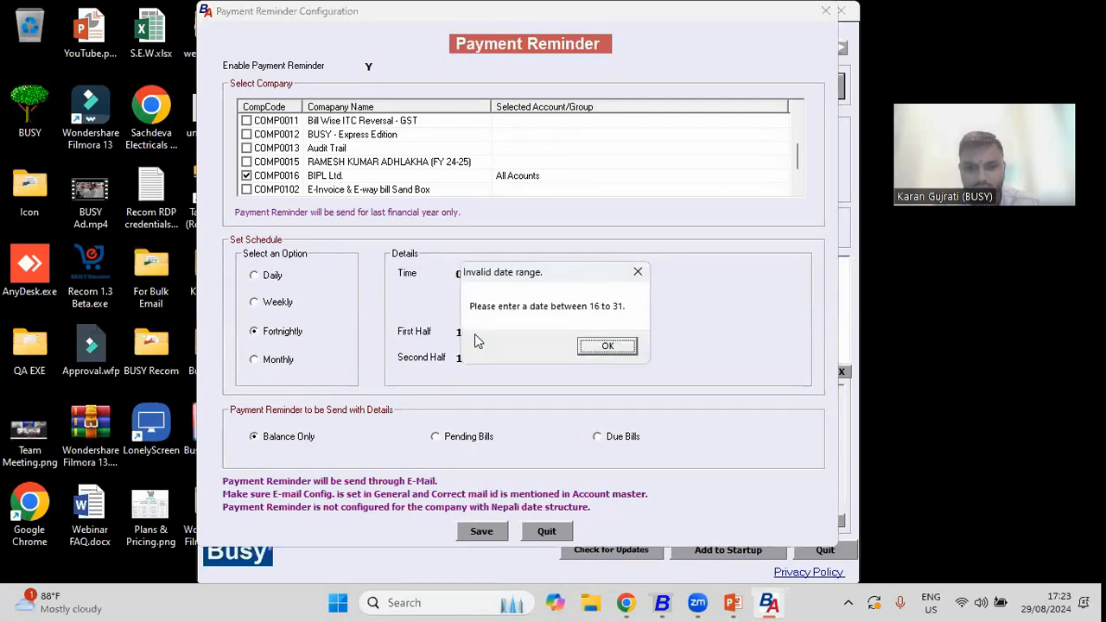
{"action": "left_click", "coordinate": [608, 346]}
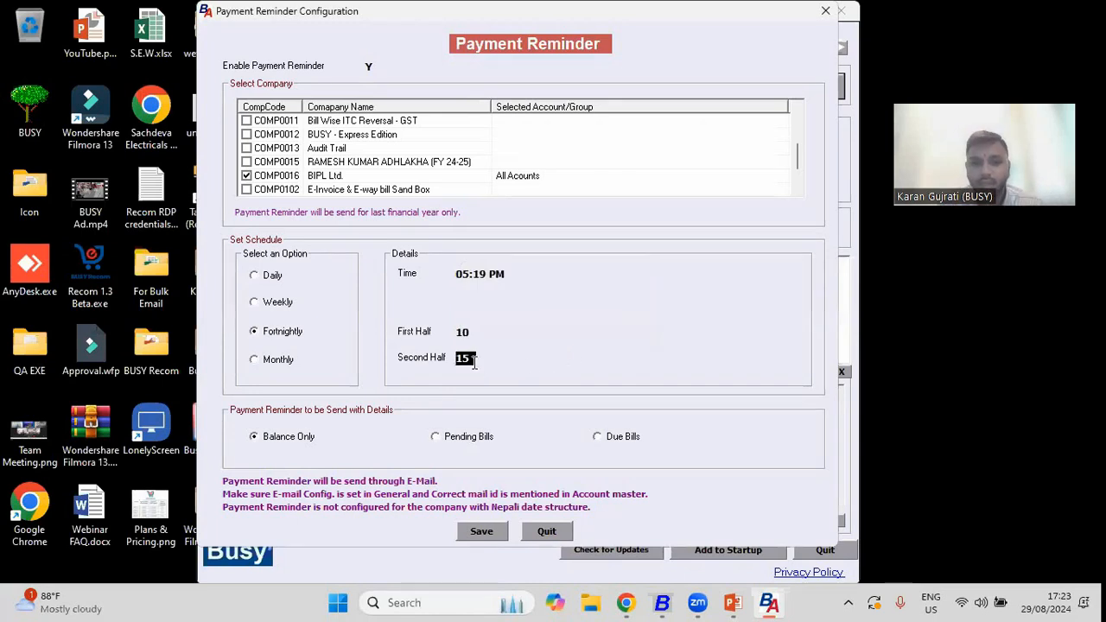
{"action": "key", "text": "BackSpace"}
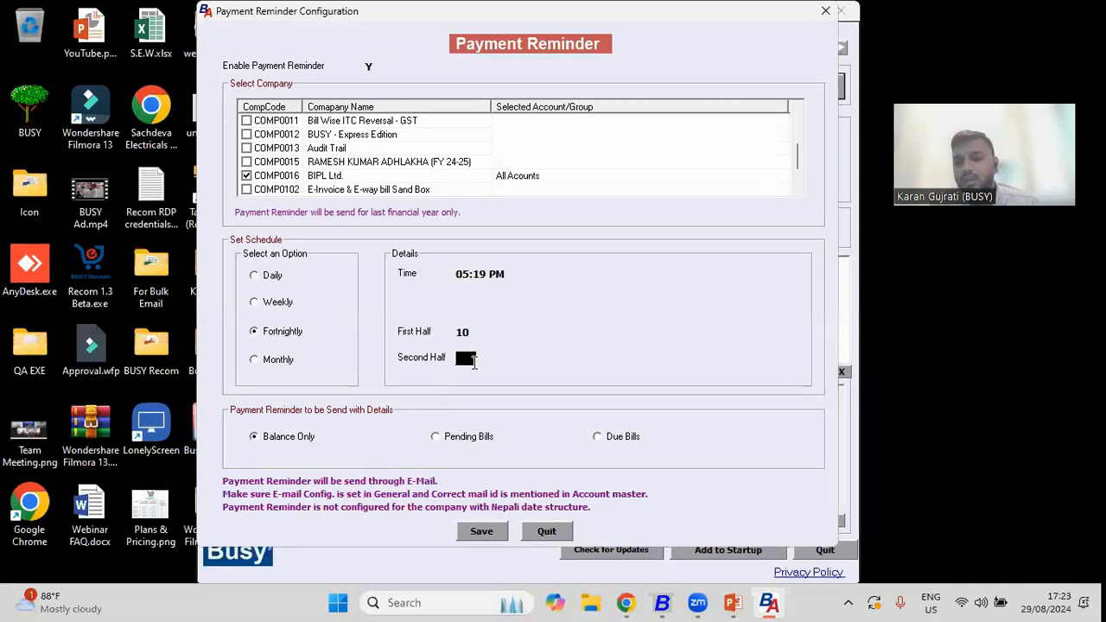
{"action": "type", "text": "31"}
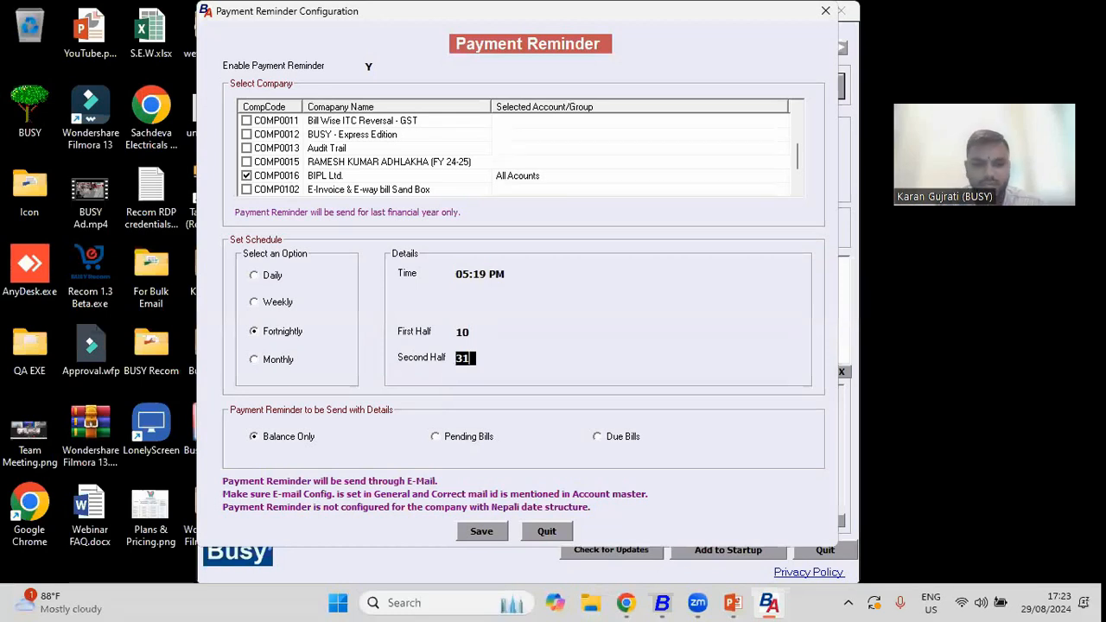
Switch the reminder schedule to Monthly and open its Date of Month for editing.
{"action": "left_click", "coordinate": [276, 363]}
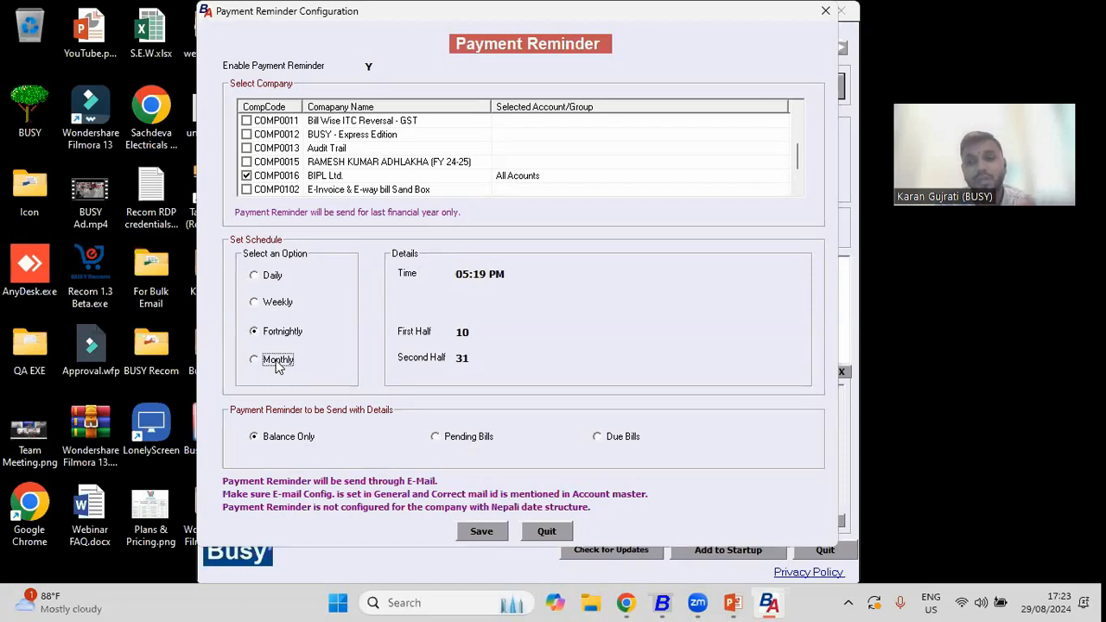
{"action": "left_click", "coordinate": [518, 274]}
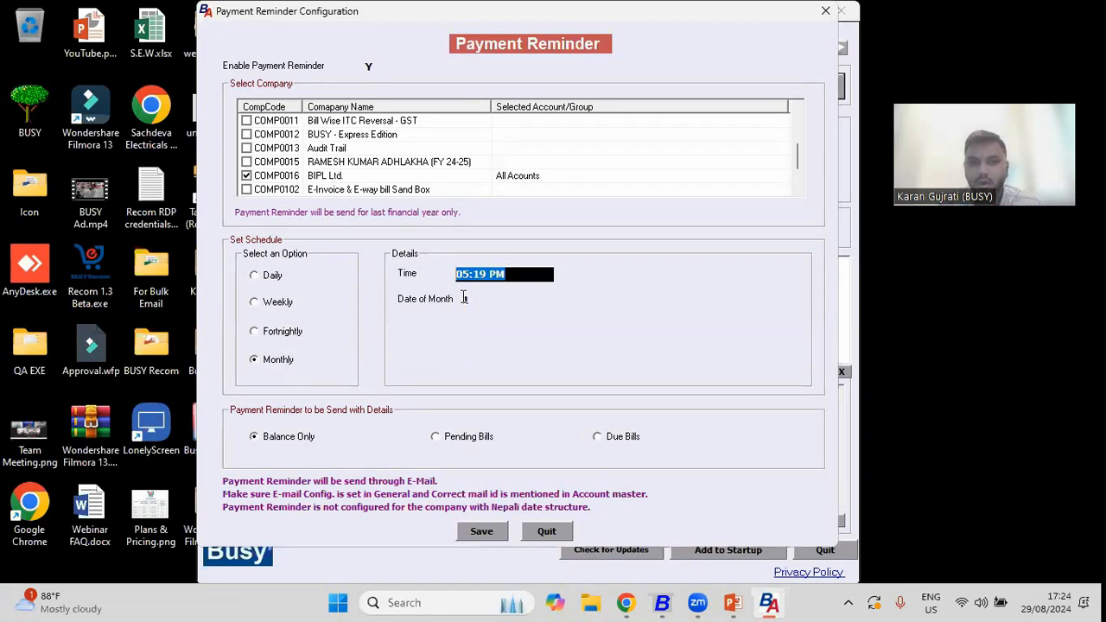
{"action": "left_click", "coordinate": [467, 299]}
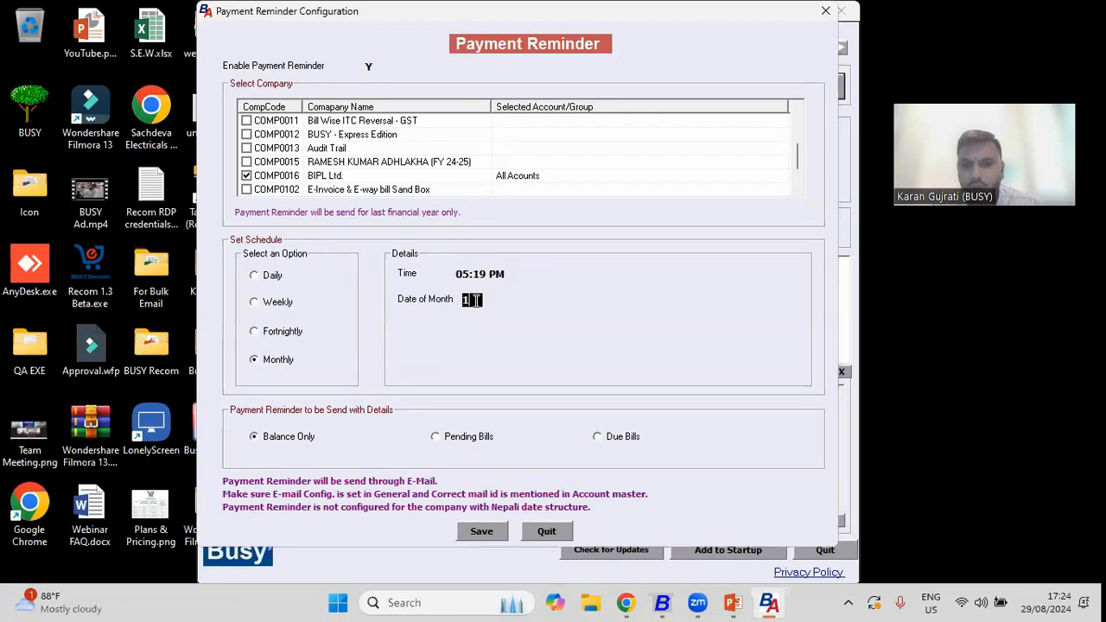
Set the reminder schedule to Daily at 05:45 PM and choose Balance Only as the details to send.
{"action": "left_click", "coordinate": [271, 277]}
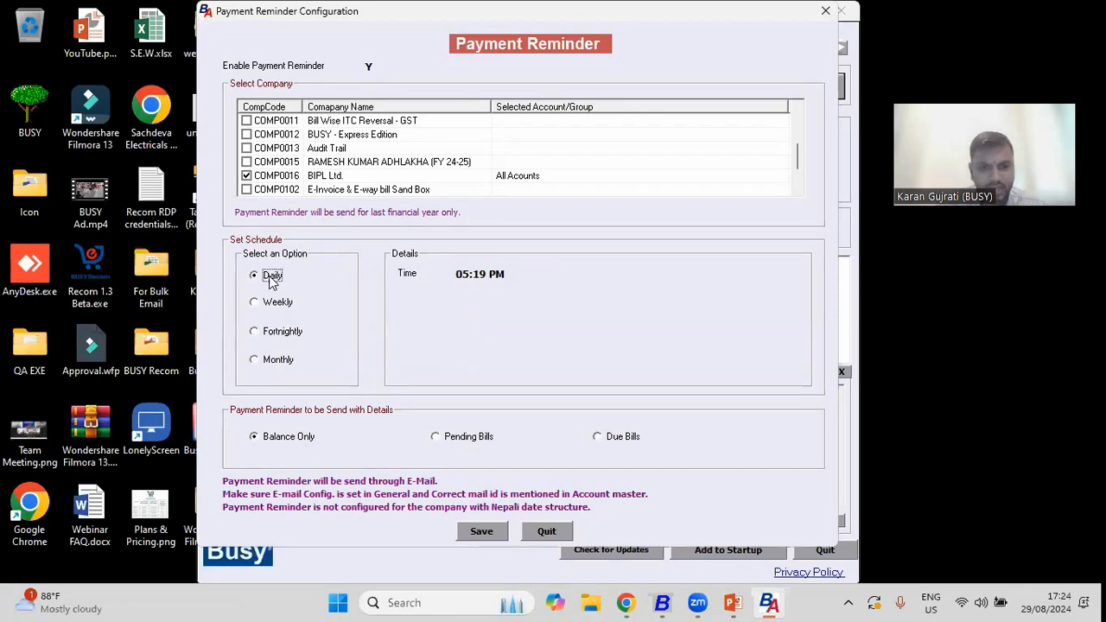
{"action": "left_click", "coordinate": [430, 275]}
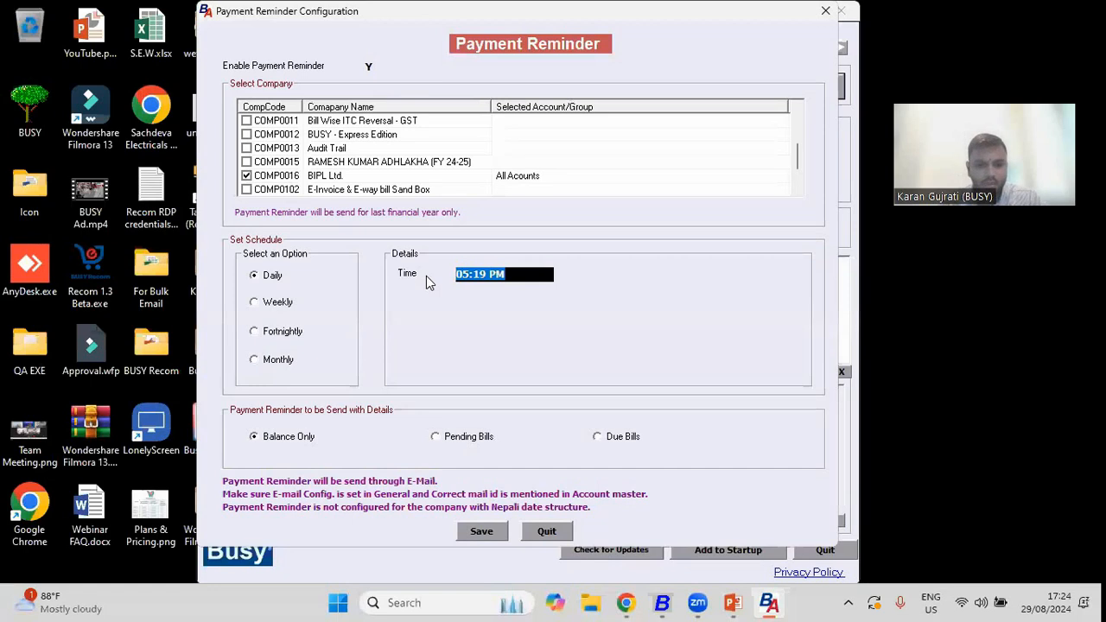
{"action": "type", "text": "5:45"}
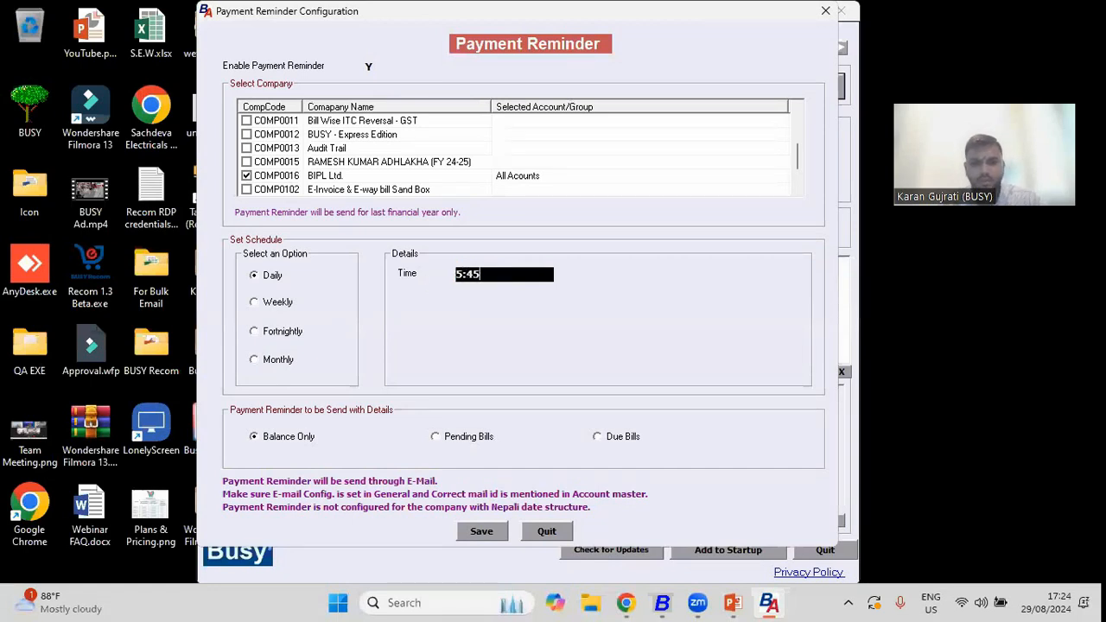
{"action": "key", "text": "Return"}
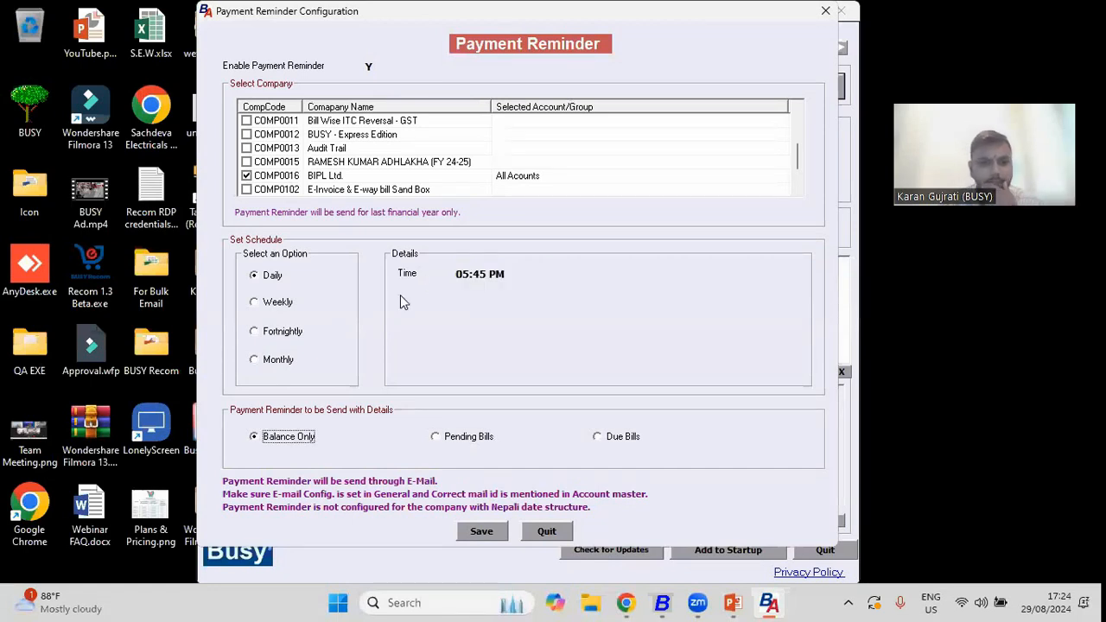
{"action": "left_click", "coordinate": [254, 438]}
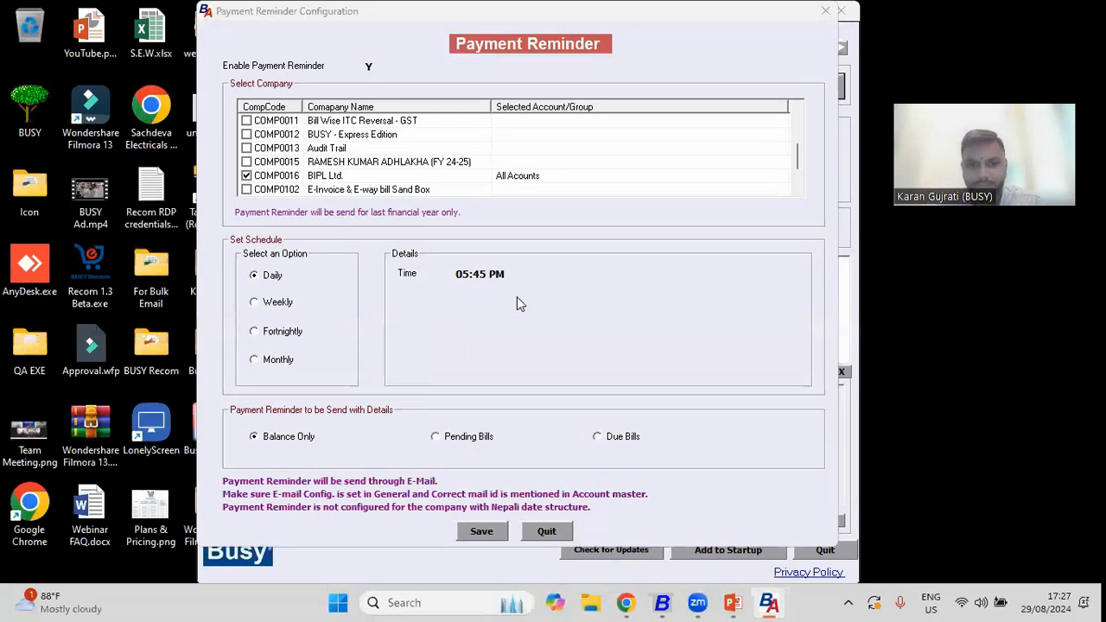
Save the payment reminder configuration and send the payment reminders manually.
{"action": "left_click", "coordinate": [482, 531]}
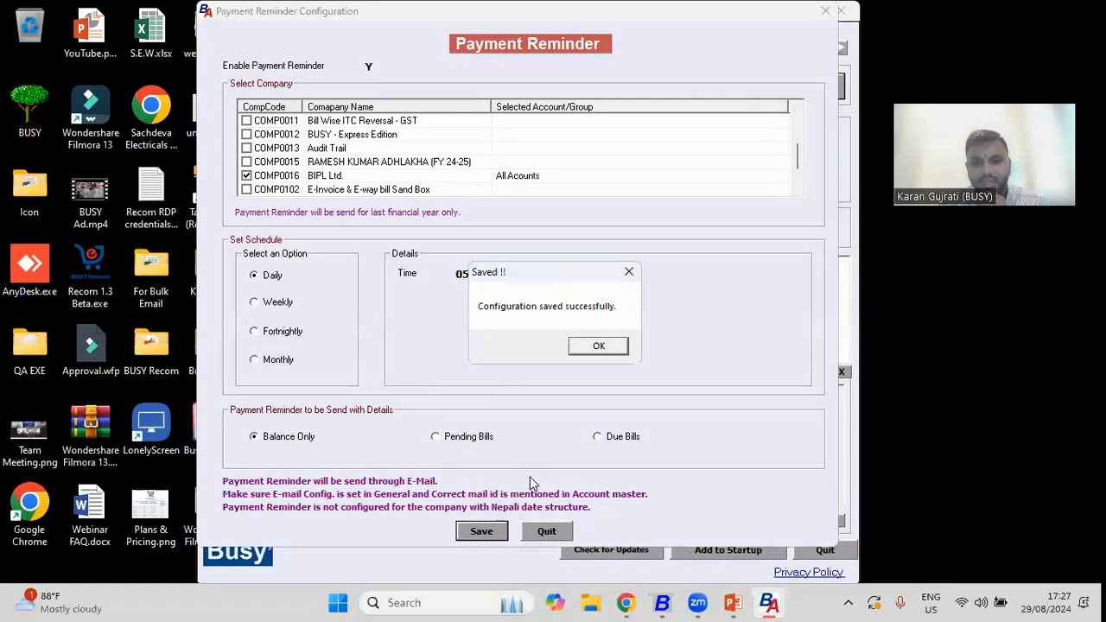
{"action": "left_click", "coordinate": [605, 347]}
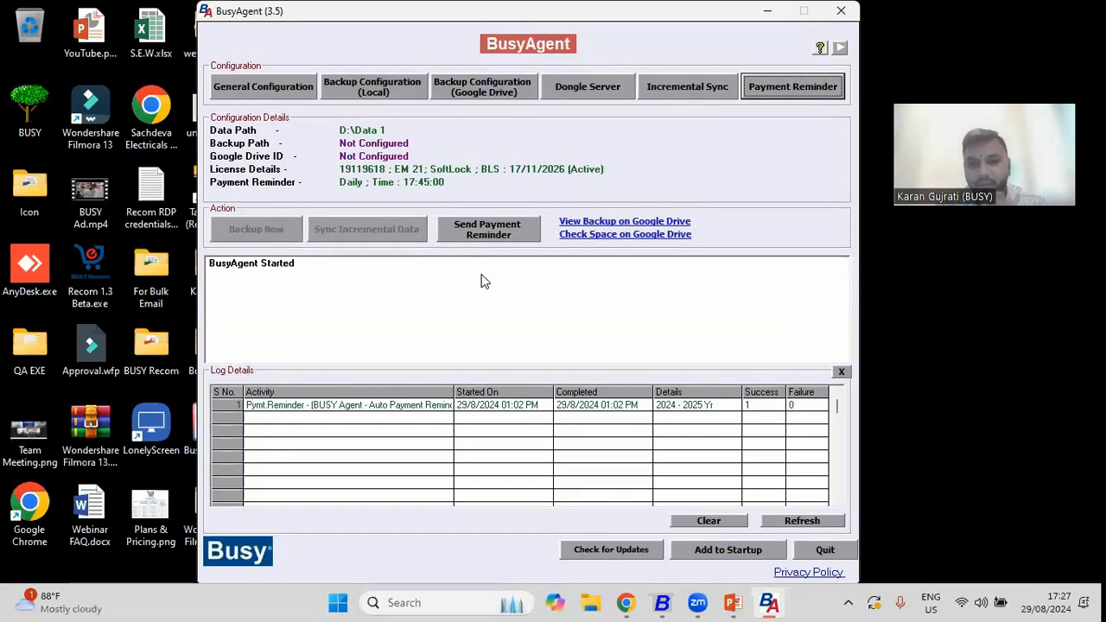
{"action": "left_click", "coordinate": [486, 226]}
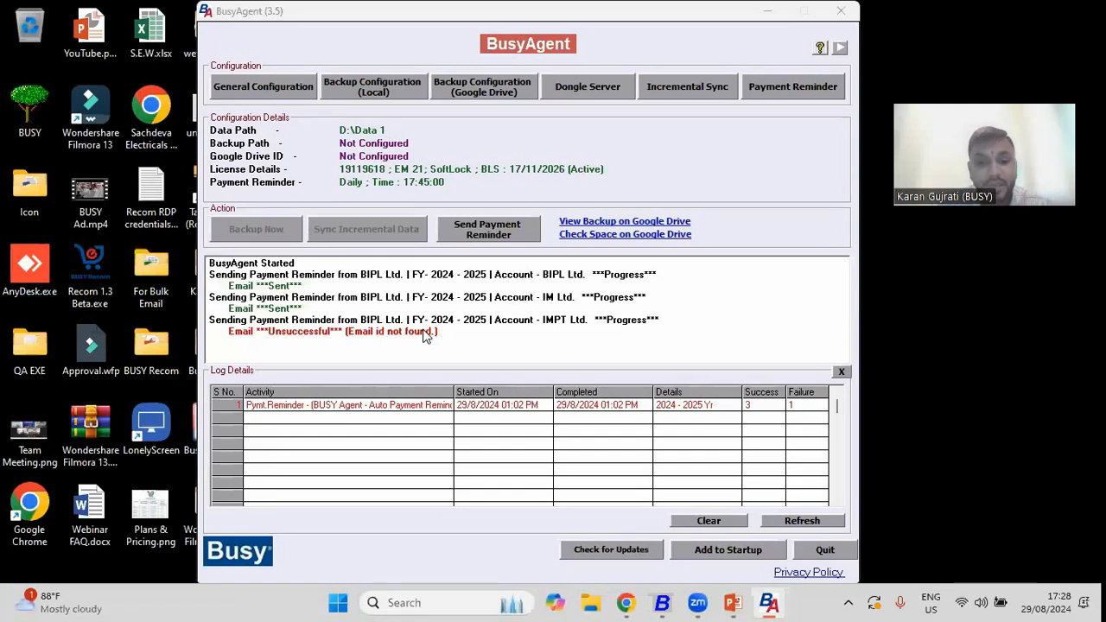
Switch to the Gmail inbox in Chrome and delete the message "Test Mail to check BusyAgent Mail Settings.".
{"action": "left_click", "coordinate": [622, 603]}
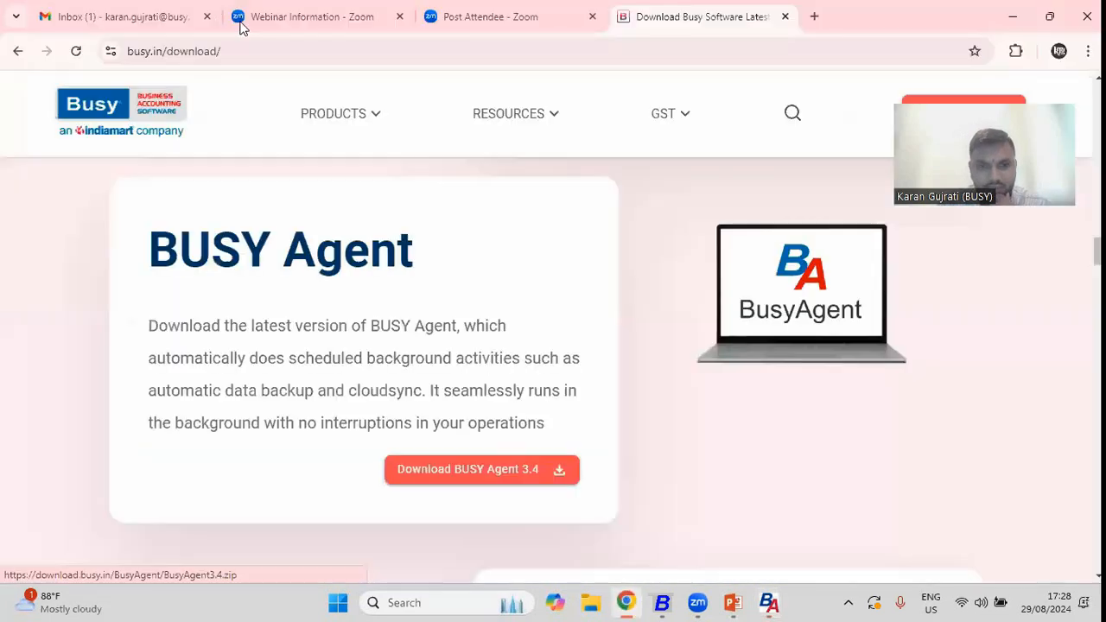
{"action": "left_click", "coordinate": [111, 21]}
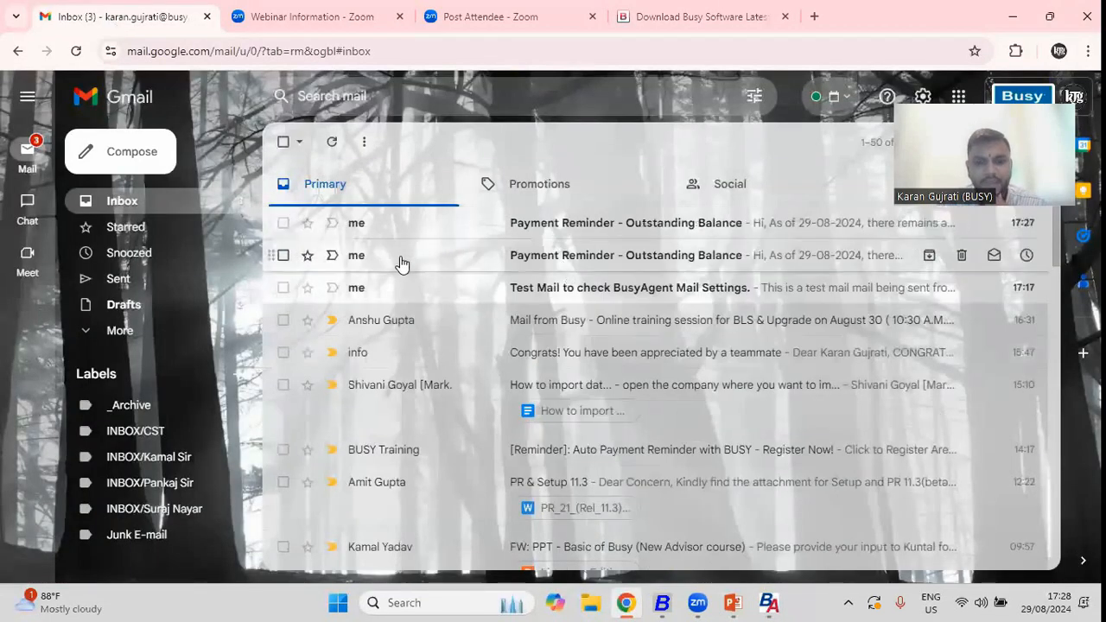
{"action": "left_click", "coordinate": [283, 293]}
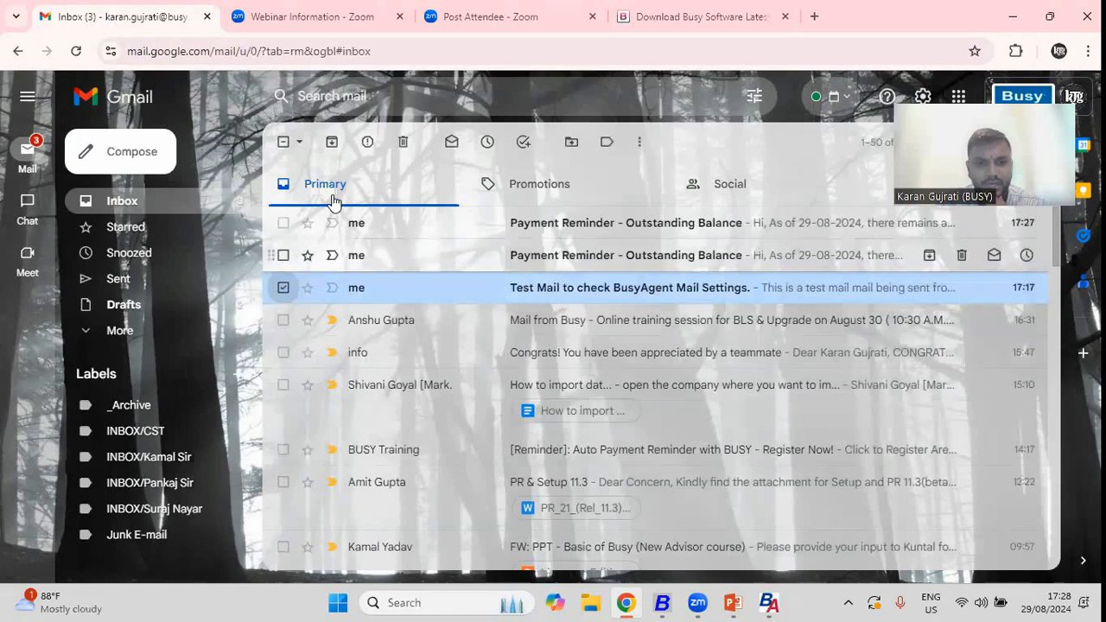
{"action": "left_click", "coordinate": [407, 142]}
Open the newest "Payment Reminder - Outstanding Balance" email and examine its outstanding amount, company name and contact phone number.
{"action": "left_click", "coordinate": [412, 223]}
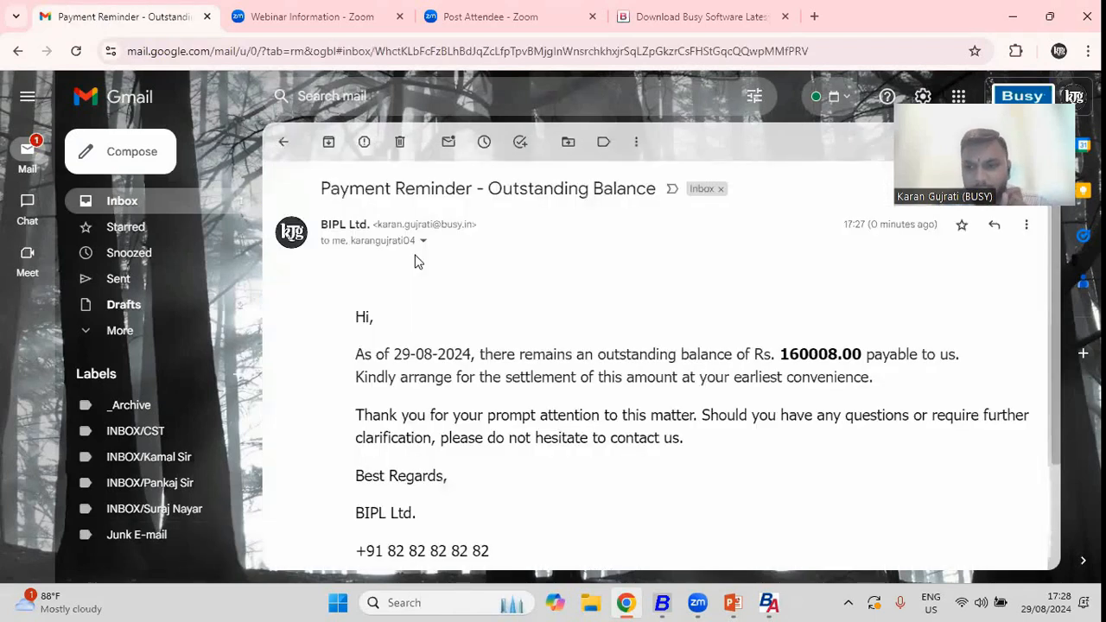
{"action": "left_click_drag", "start_coordinate": [1056, 241], "coordinate": [1056, 302]}
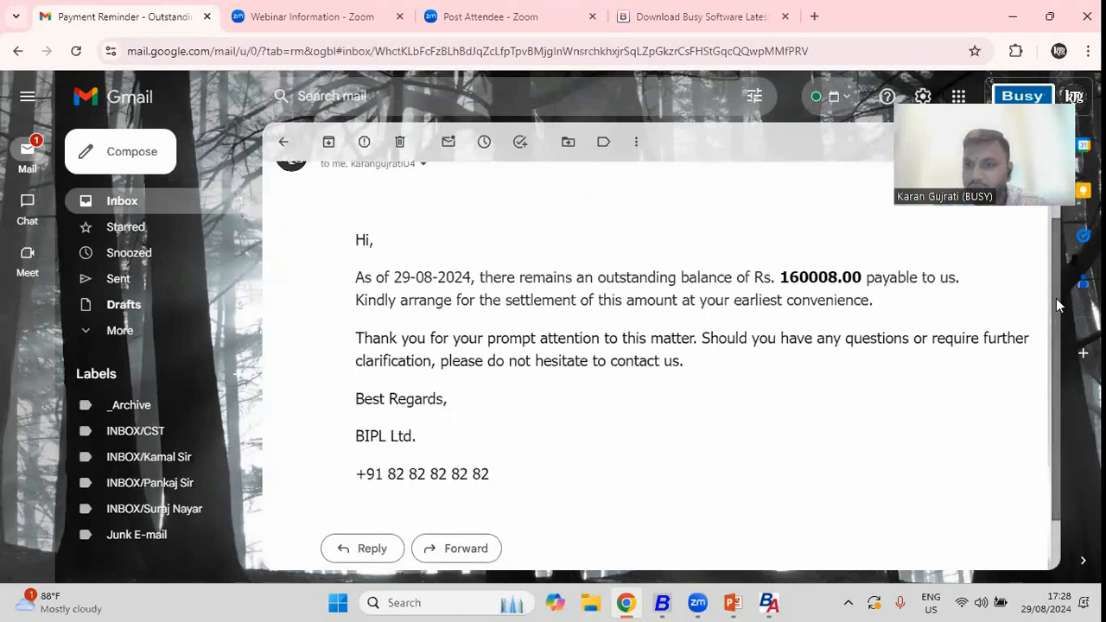
{"action": "left_click_drag", "start_coordinate": [780, 277], "coordinate": [864, 275]}
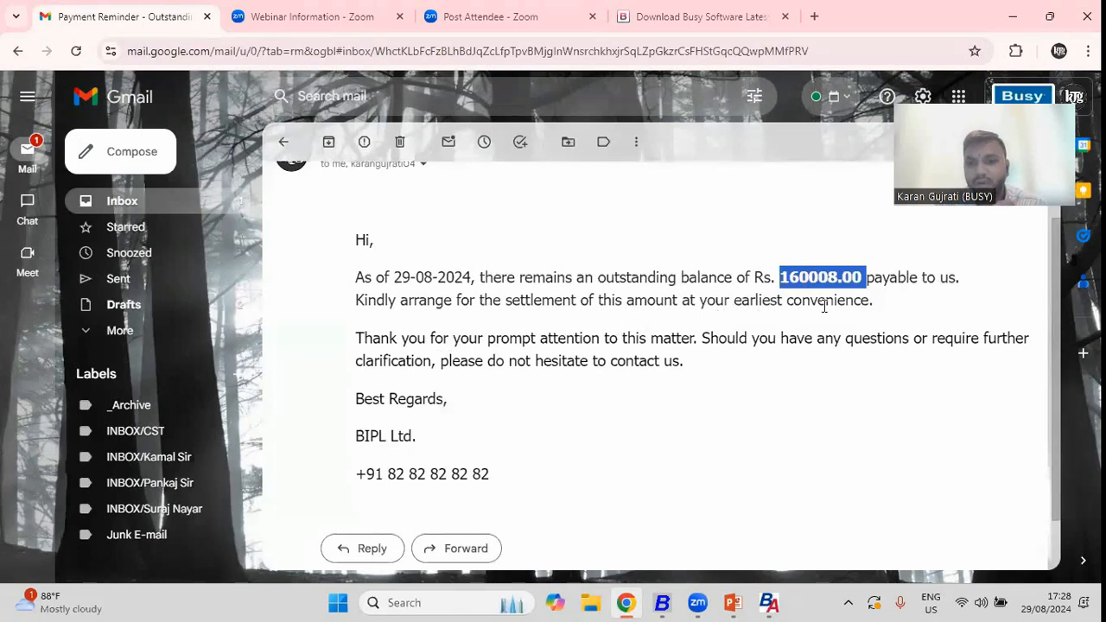
{"action": "left_click_drag", "start_coordinate": [1058, 318], "coordinate": [1053, 372]}
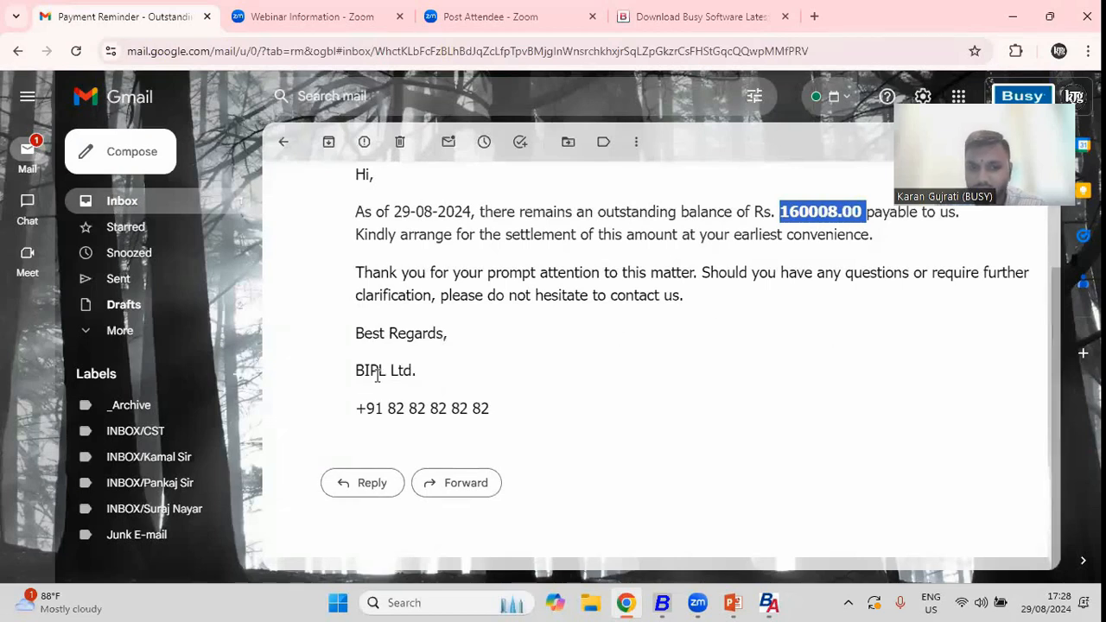
{"action": "left_click_drag", "start_coordinate": [419, 374], "coordinate": [350, 371]}
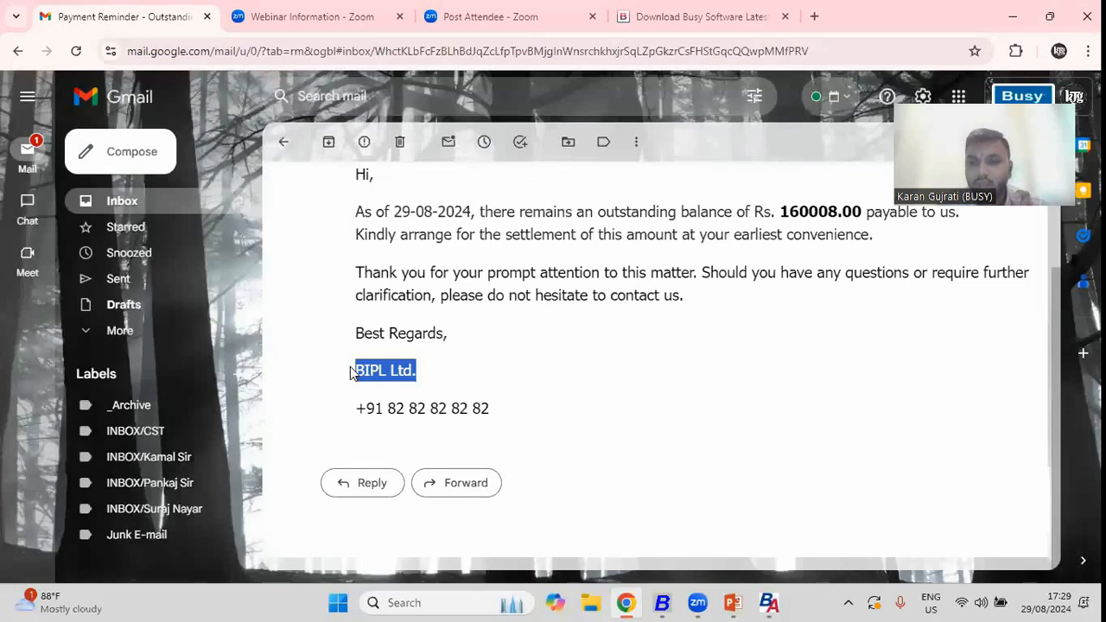
{"action": "left_click_drag", "start_coordinate": [490, 410], "coordinate": [360, 407]}
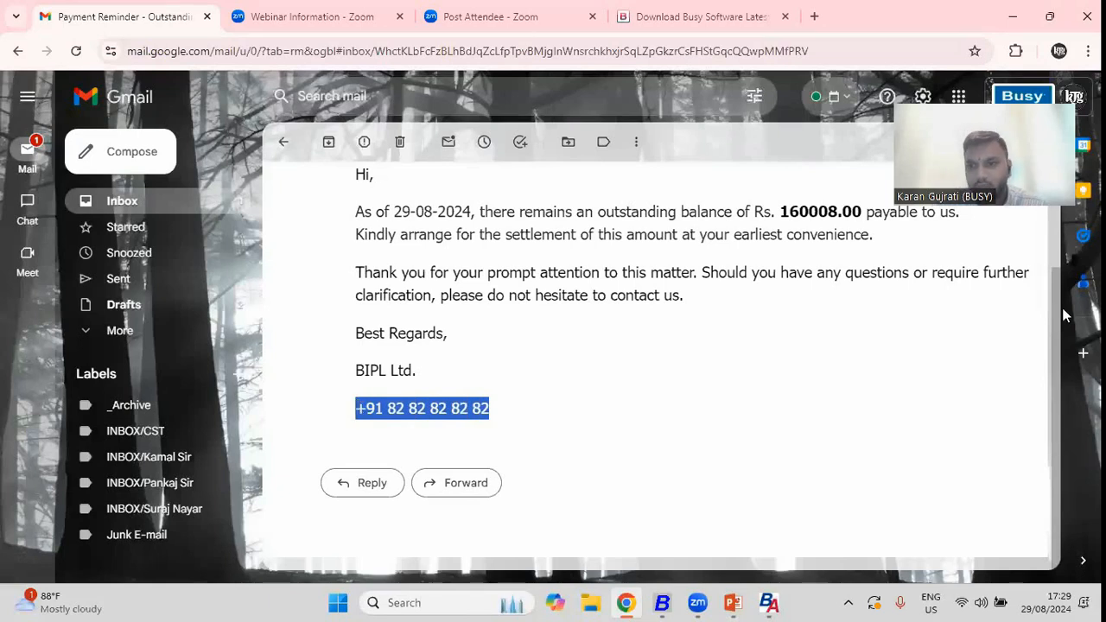
Examine the sender name and the subject line of the open payment reminder email.
{"action": "left_click_drag", "start_coordinate": [1057, 308], "coordinate": [1045, 235]}
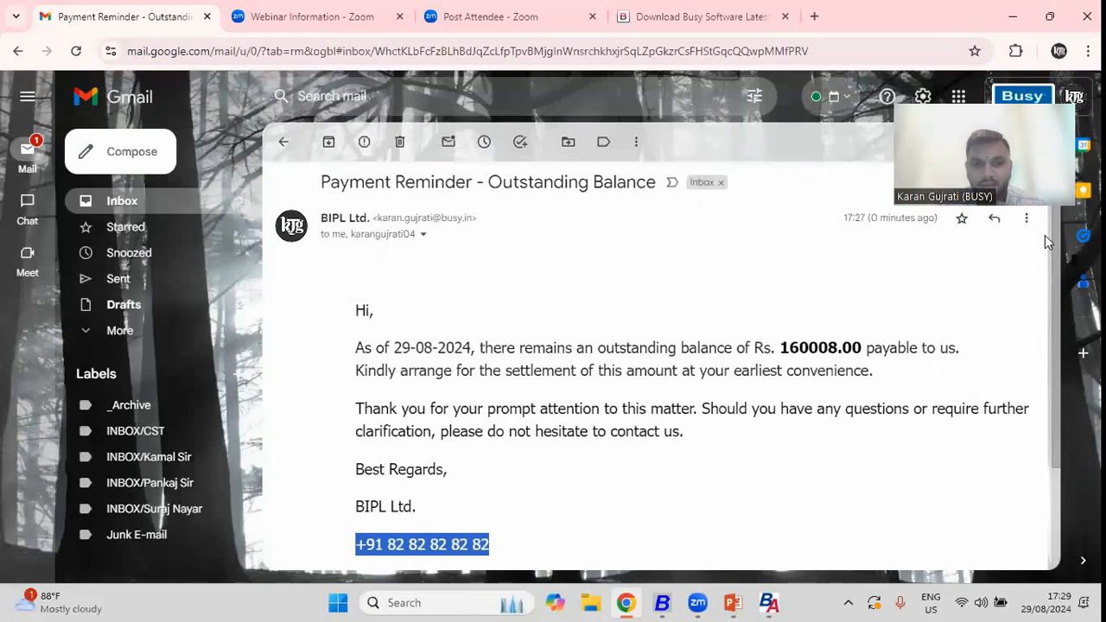
{"action": "left_click_drag", "start_coordinate": [371, 218], "coordinate": [321, 222]}
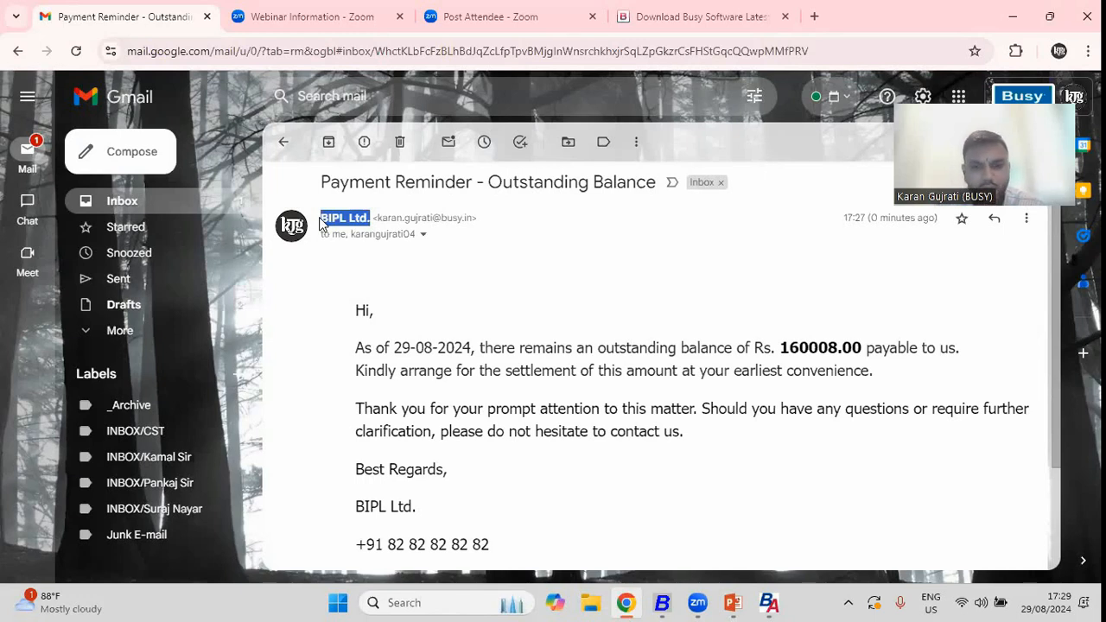
{"action": "left_click_drag", "start_coordinate": [321, 182], "coordinate": [672, 191]}
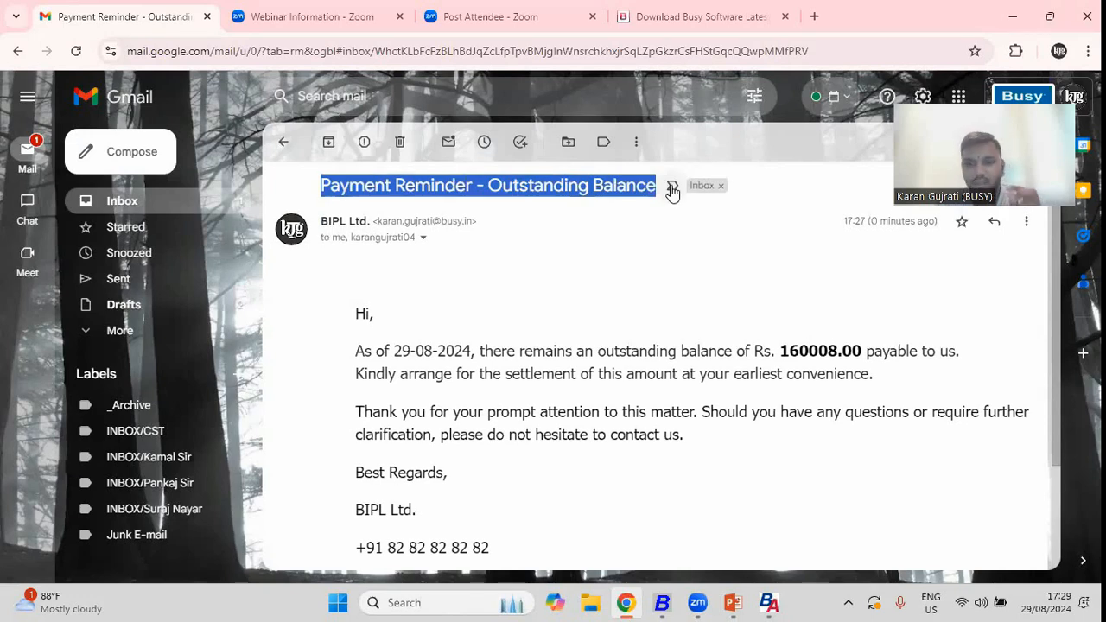
Switch to BusyAgent, save the payment reminder configuration with Pending Bills as the details to send, and send the reminders manually.
{"action": "left_click", "coordinate": [769, 604]}
{"action": "left_click", "coordinate": [794, 93]}
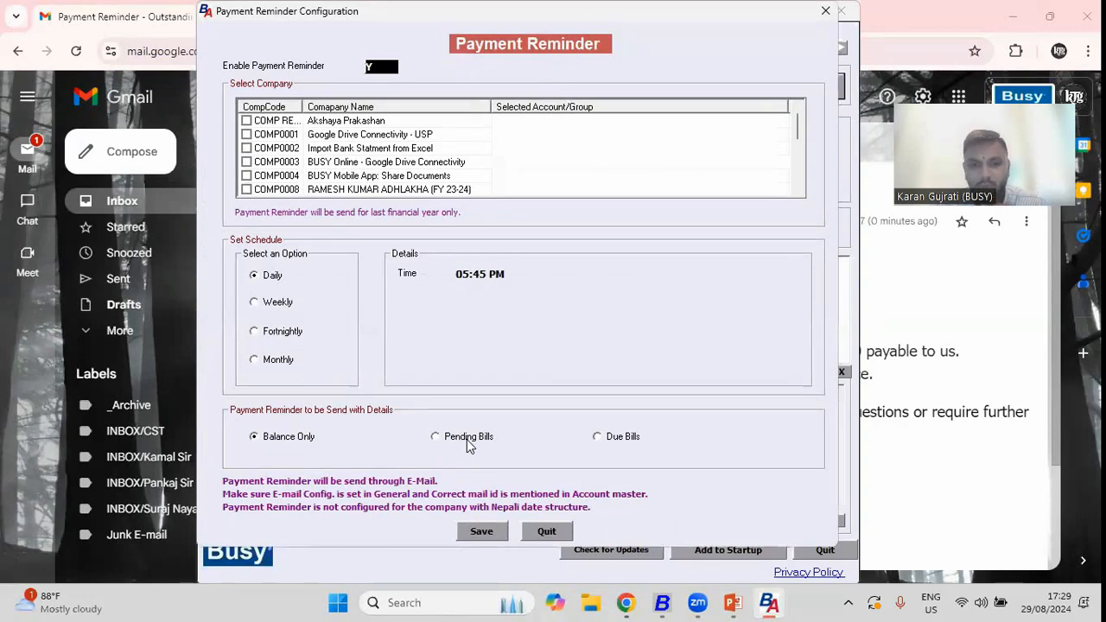
{"action": "left_click", "coordinate": [469, 443]}
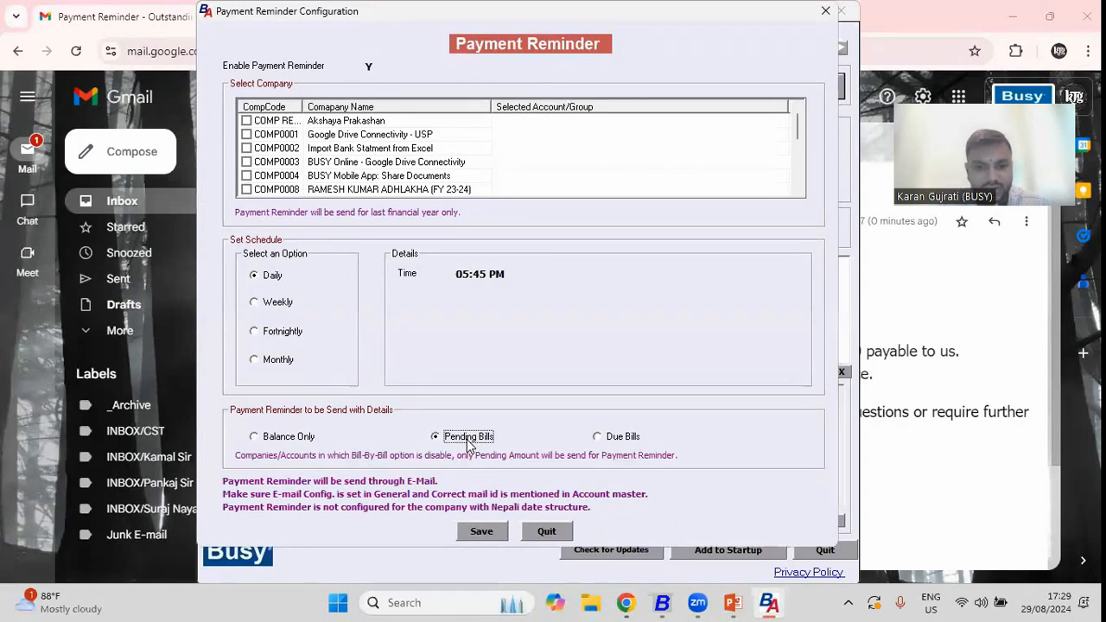
{"action": "key", "text": "F2"}
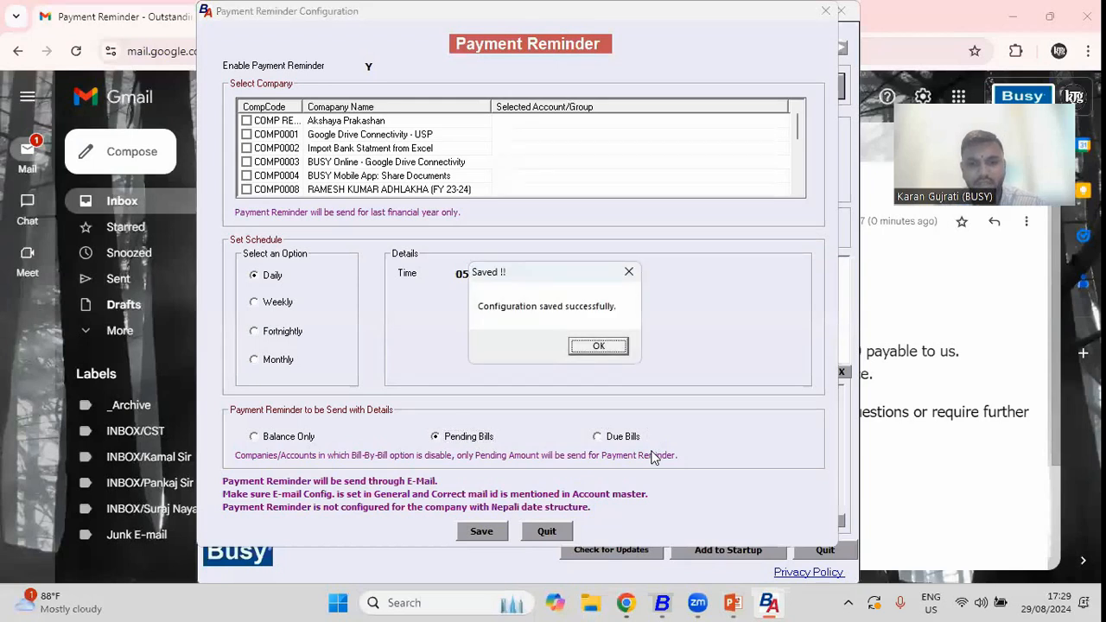
{"action": "key", "text": "Return"}
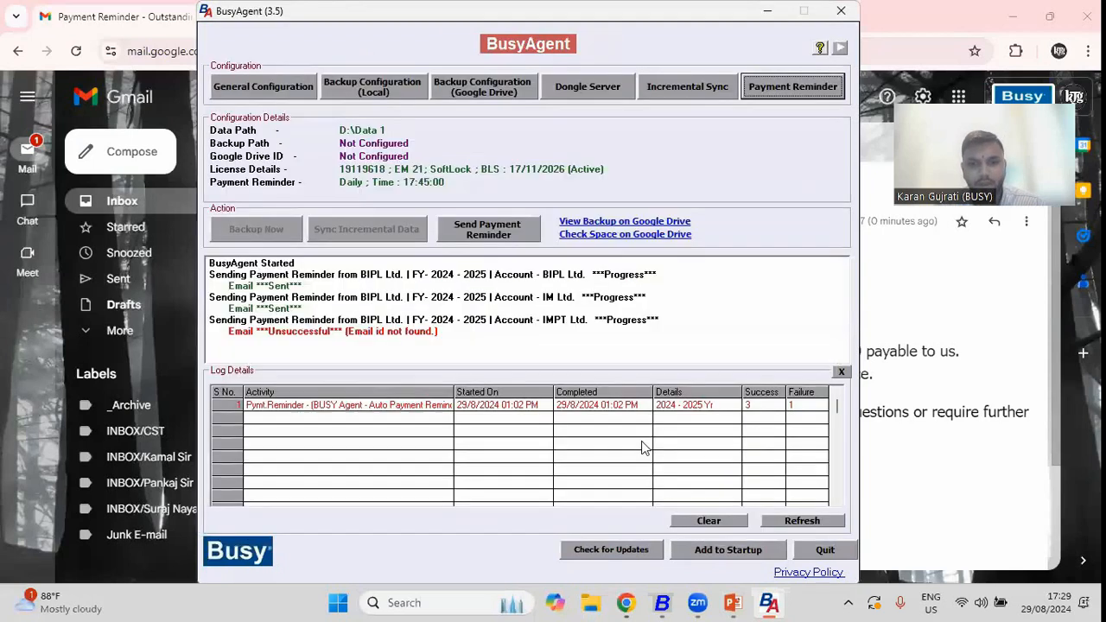
{"action": "left_click", "coordinate": [484, 229]}
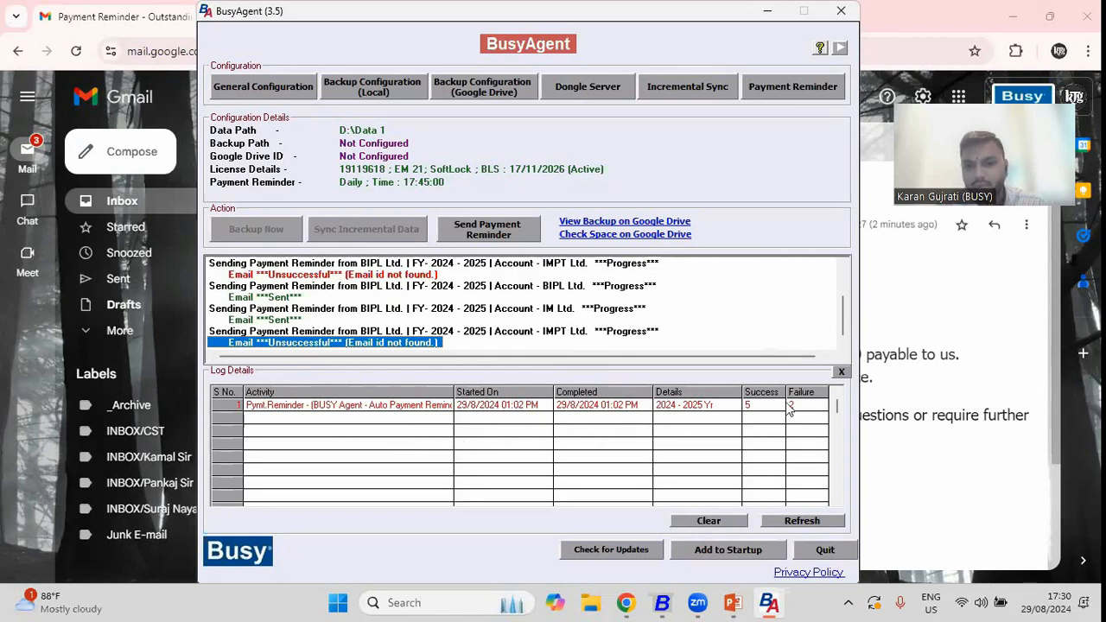
Return to the Gmail inbox in Chrome and delete the two payment reminder emails received at 17:27.
{"action": "left_click", "coordinate": [626, 602]}
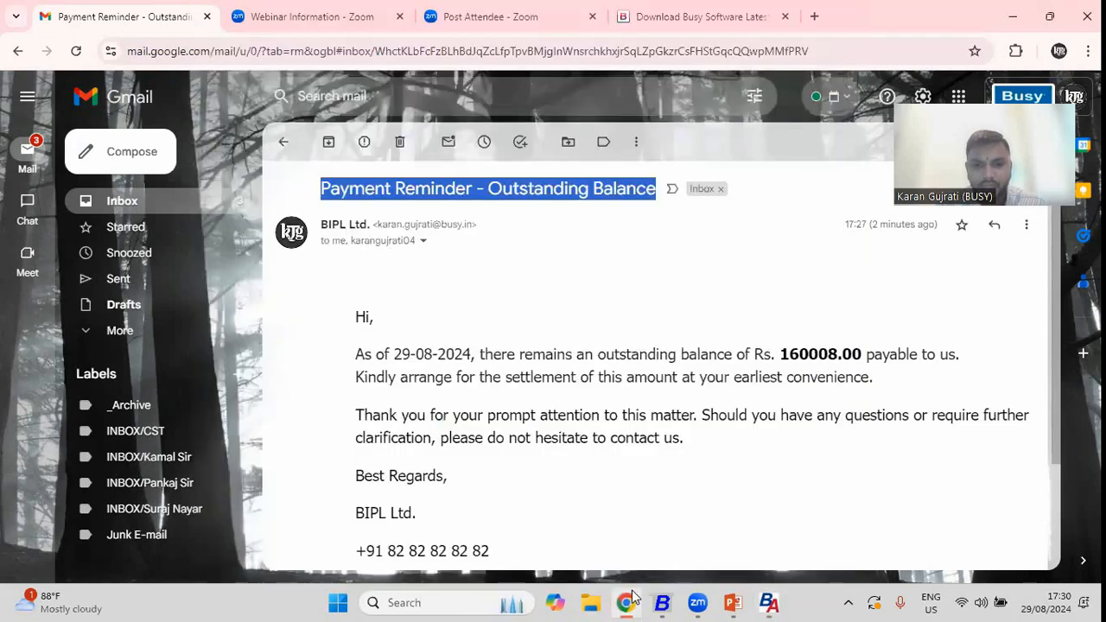
{"action": "left_click", "coordinate": [284, 141]}
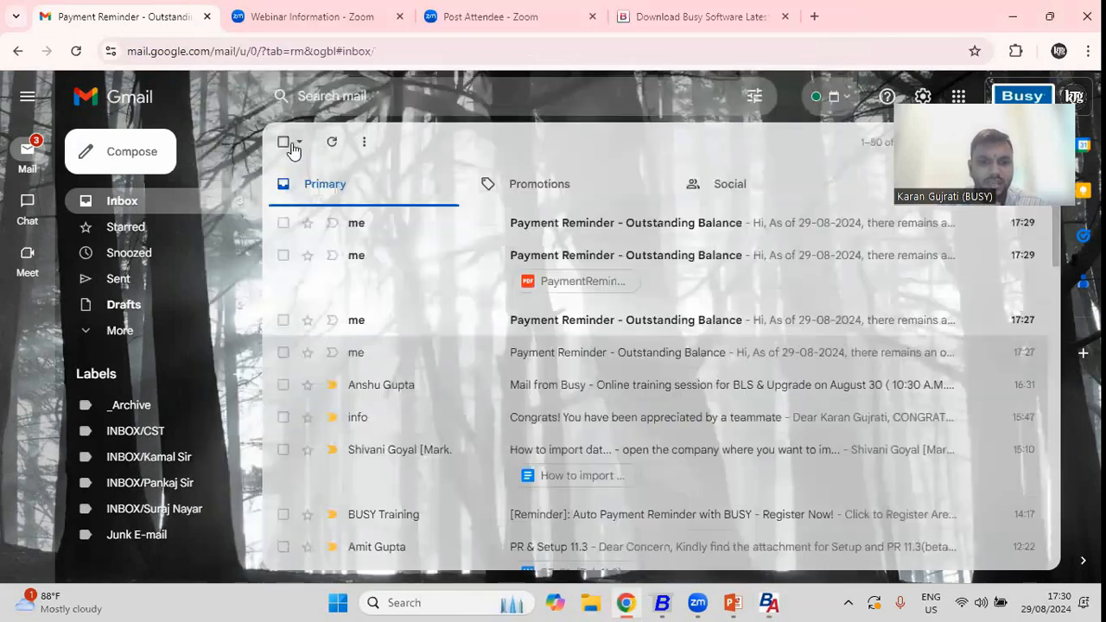
{"action": "left_click", "coordinate": [284, 353]}
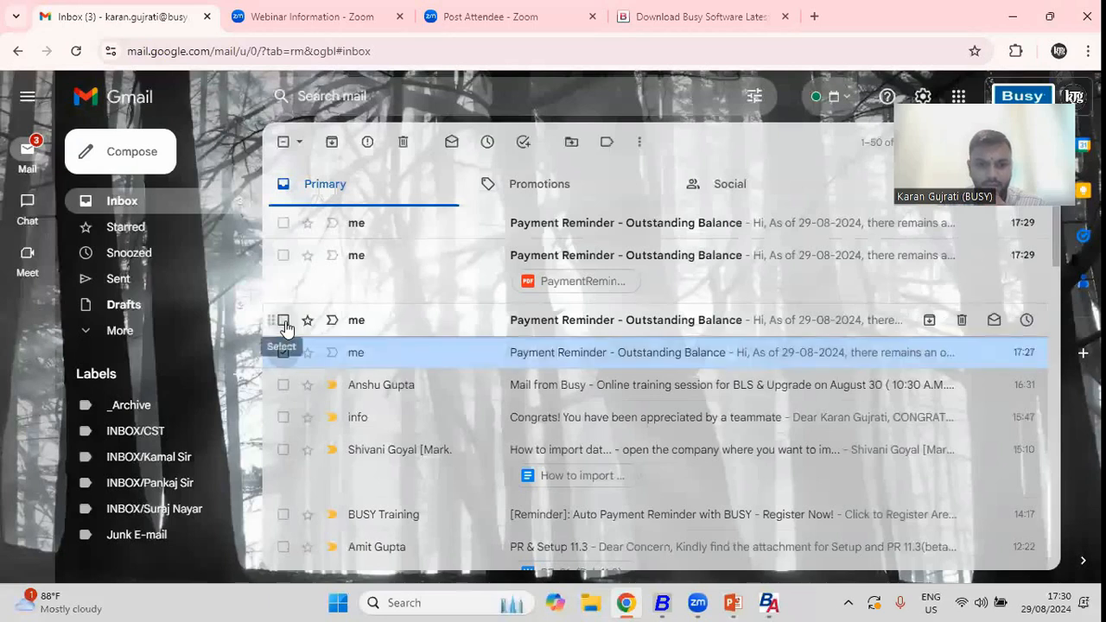
{"action": "left_click", "coordinate": [284, 321]}
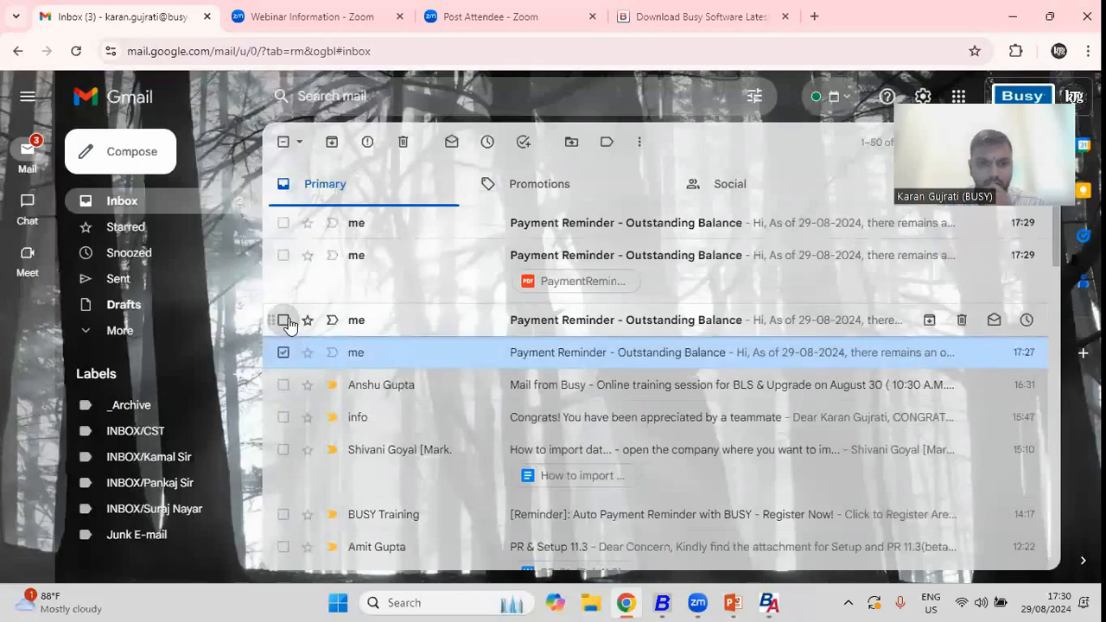
{"action": "left_click", "coordinate": [403, 141]}
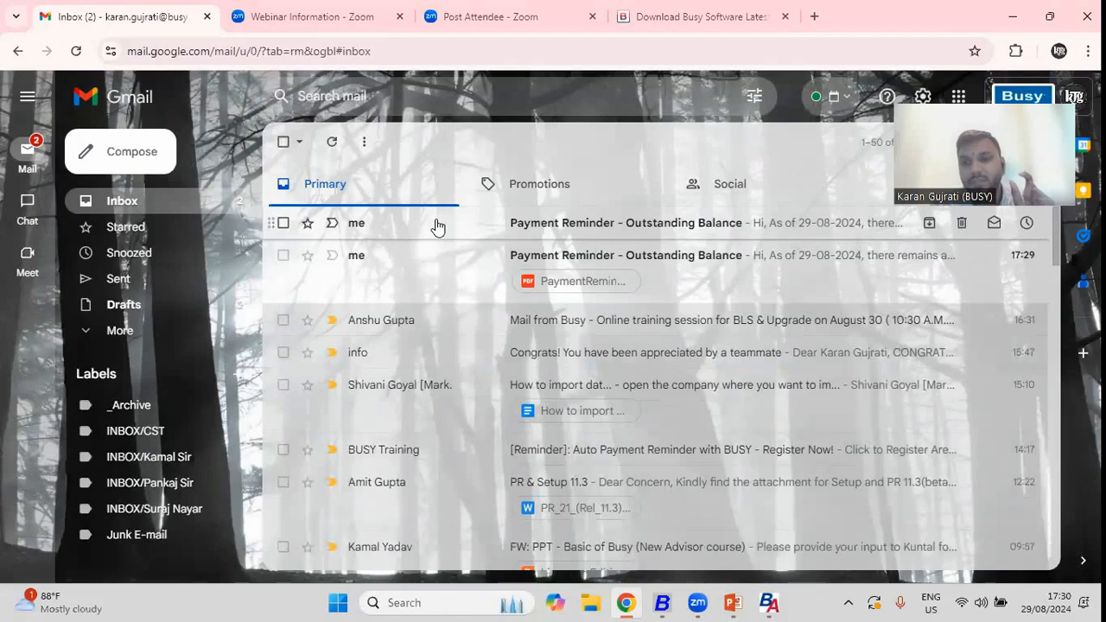
Open the 17:29 payment reminder without an attachment, examine its outstanding balance, and return to the inbox.
{"action": "left_click", "coordinate": [438, 225]}
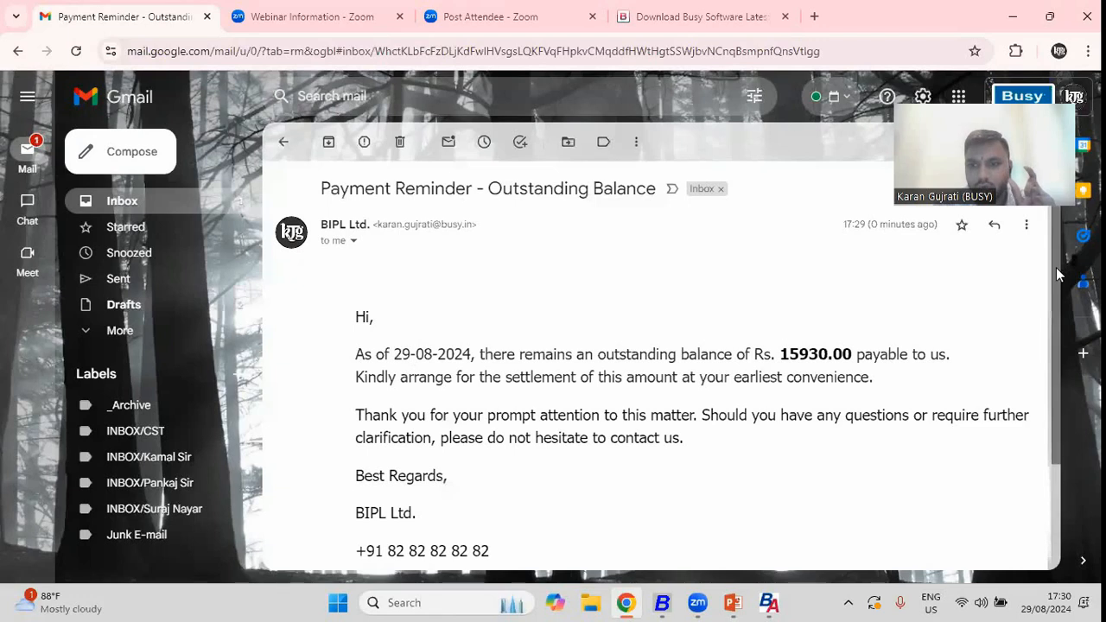
{"action": "scroll", "coordinate": [1054, 294], "scroll_direction": "down", "scroll_amount": 1}
{"action": "scroll", "coordinate": [1053, 311], "scroll_direction": "down", "scroll_amount": 1}
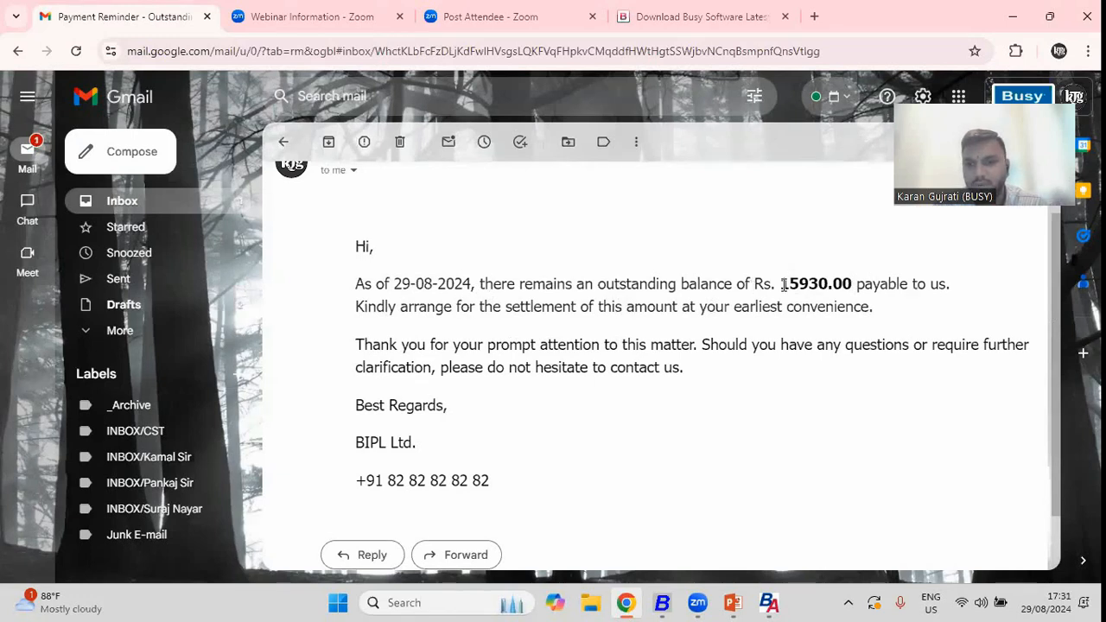
{"action": "left_click_drag", "start_coordinate": [780, 285], "coordinate": [853, 284]}
{"action": "left_click", "coordinate": [283, 141]}
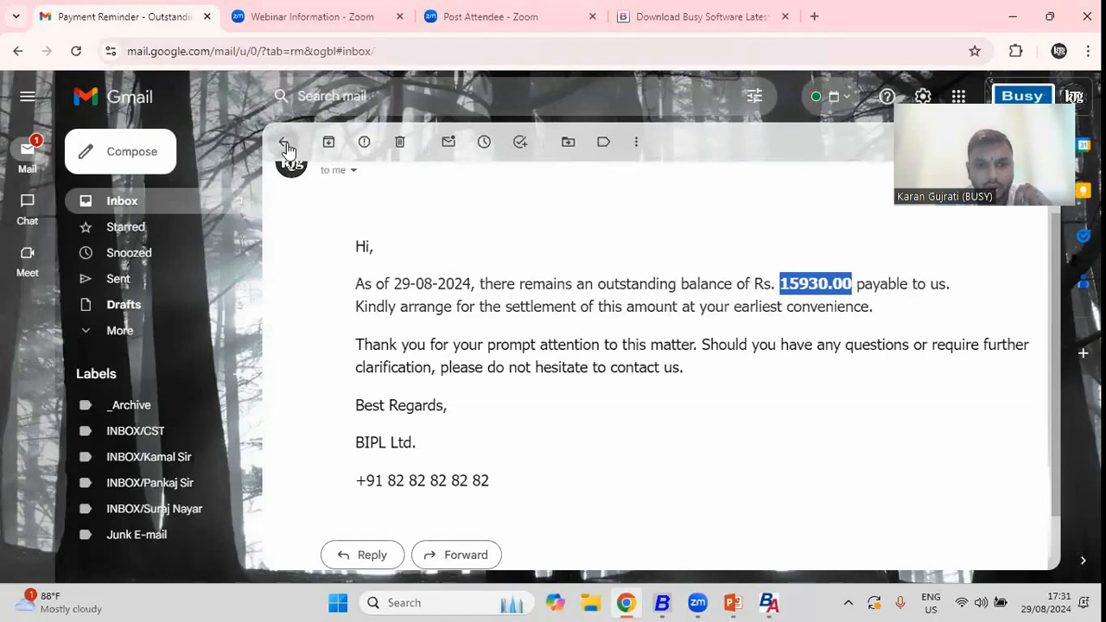
Open the 17:29 payment reminder with the PDF attachment and examine its message and the attached pending bills statement.
{"action": "left_click", "coordinate": [681, 282]}
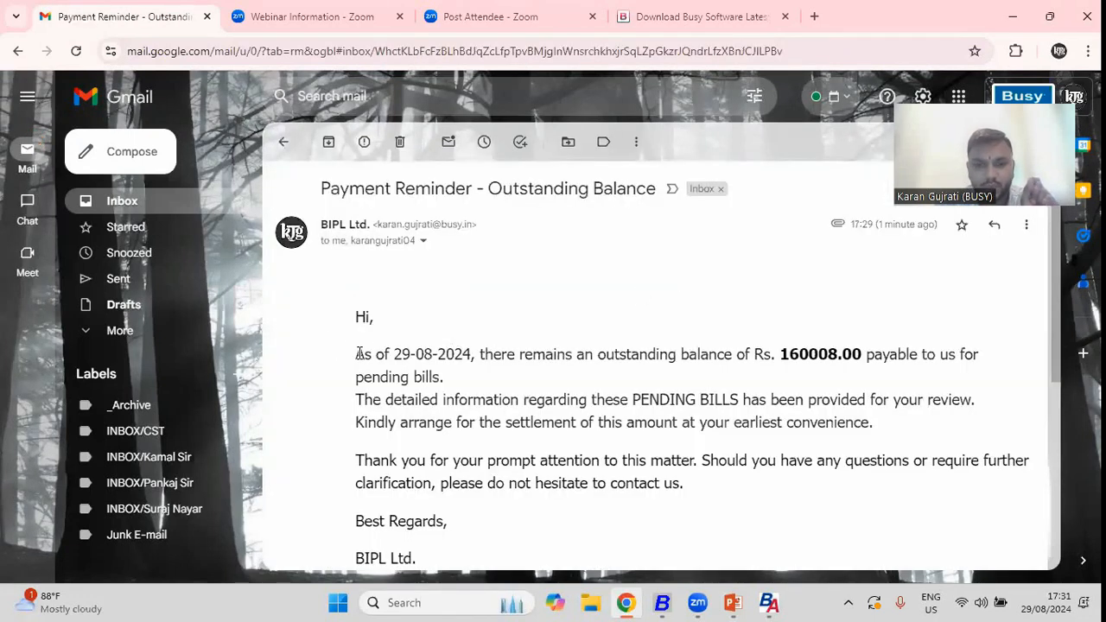
{"action": "scroll", "coordinate": [364, 356], "scroll_direction": "down", "scroll_amount": 1}
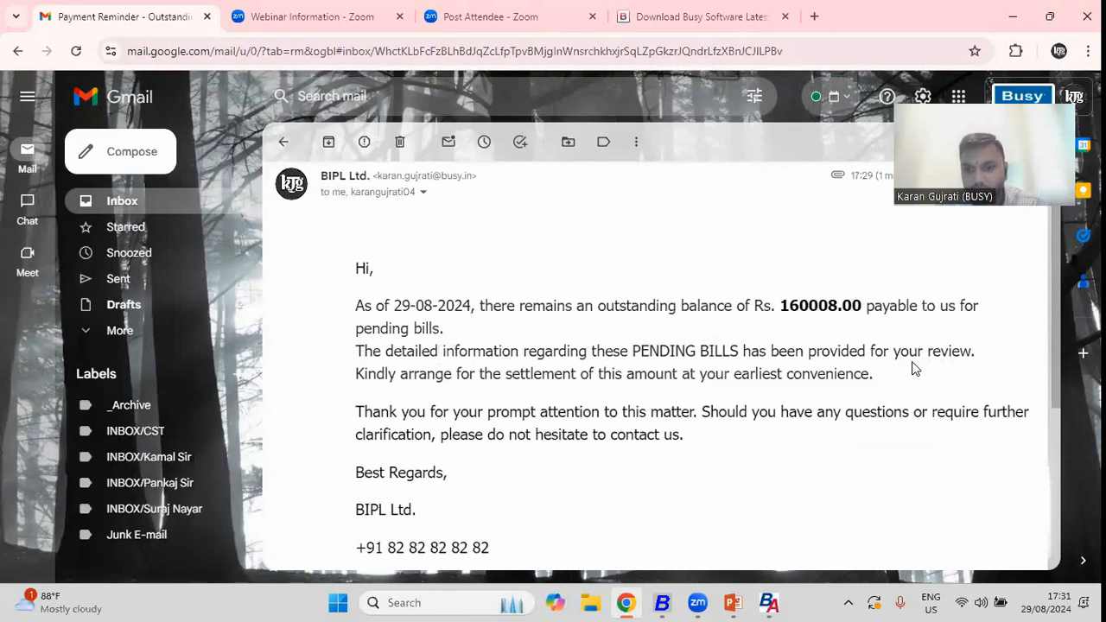
{"action": "left_click_drag", "start_coordinate": [1057, 331], "coordinate": [1051, 428]}
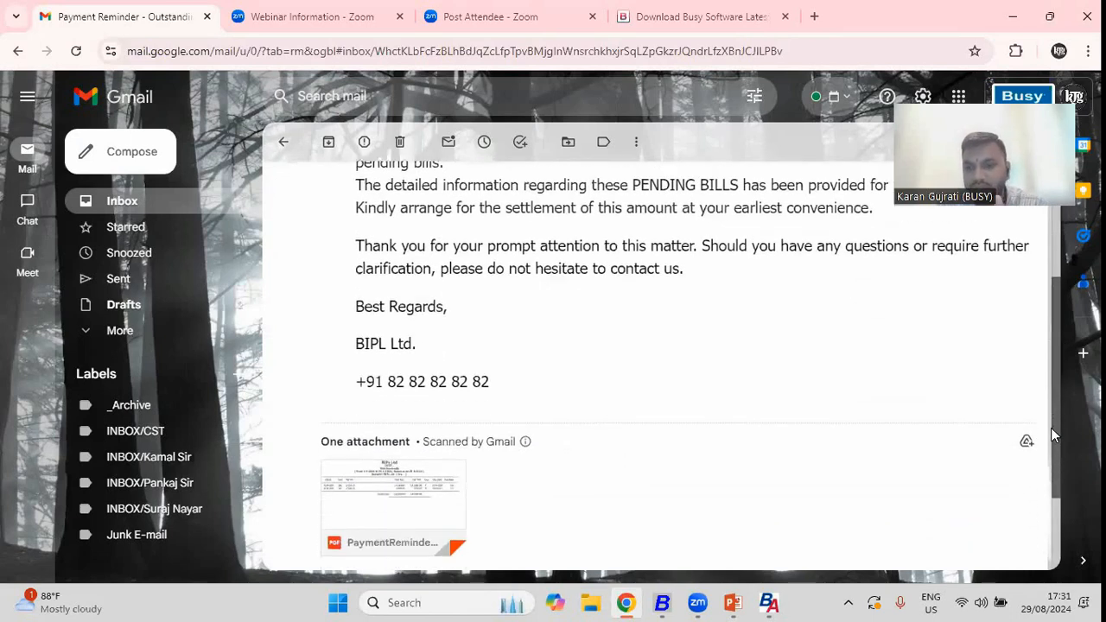
{"action": "left_click", "coordinate": [414, 479]}
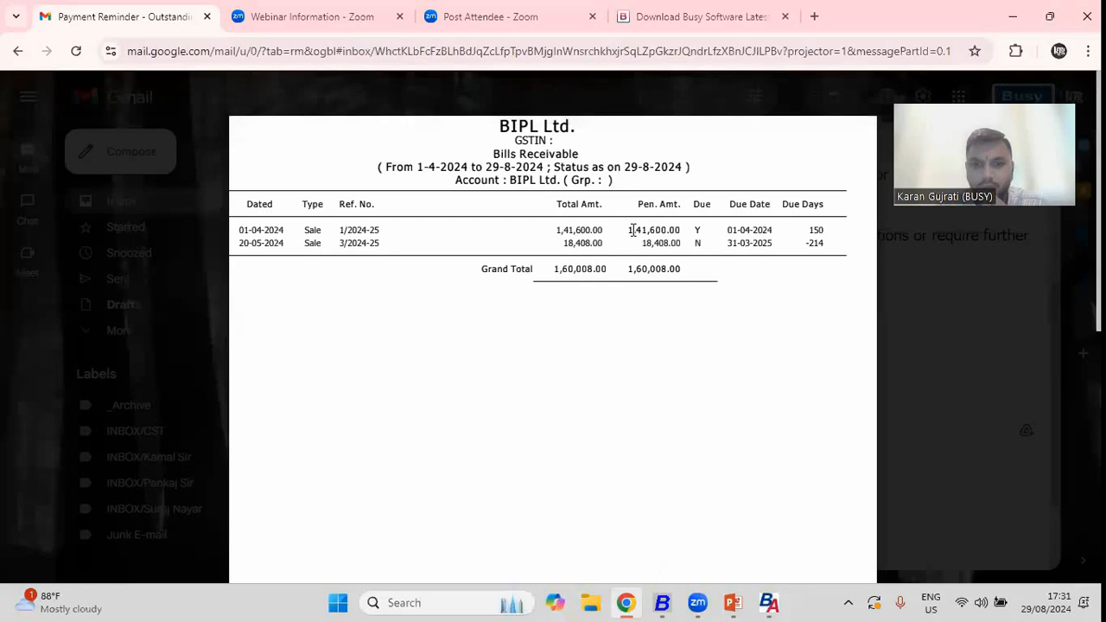
{"action": "mouse_move", "coordinate": [706, 233]}
{"action": "left_mouse_down"}
{"action": "mouse_move", "coordinate": [688, 231]}
{"action": "mouse_move", "coordinate": [694, 243]}
{"action": "left_mouse_up"}
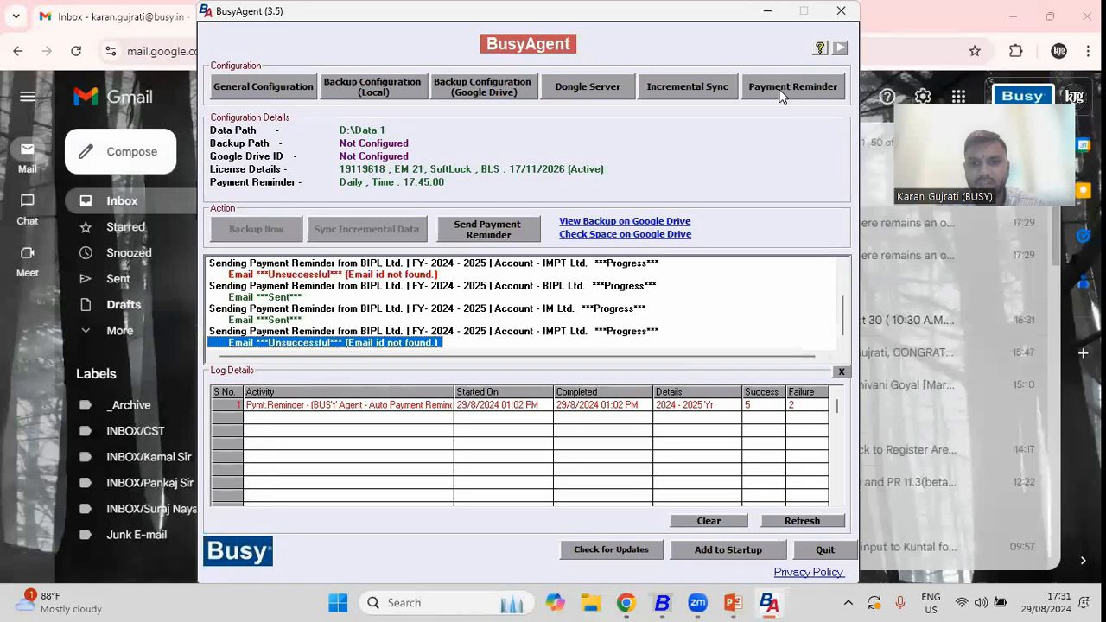
In BusyAgent, save the payment reminder configuration with Due Bills as the details to send, and send the reminders manually.
{"action": "left_click", "coordinate": [781, 89]}
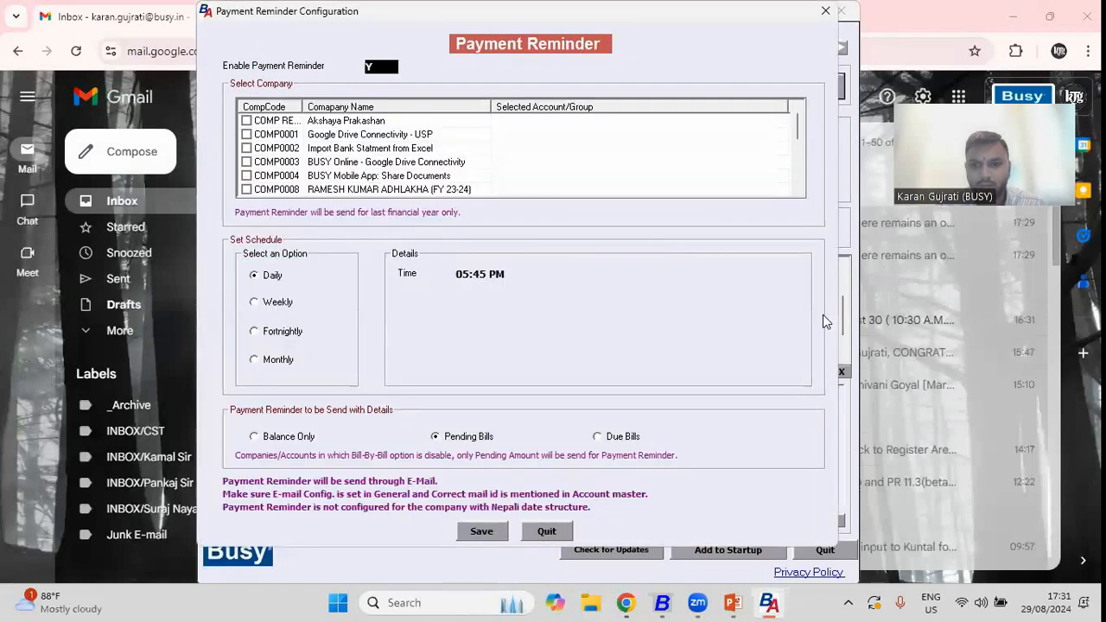
{"action": "left_click", "coordinate": [619, 444]}
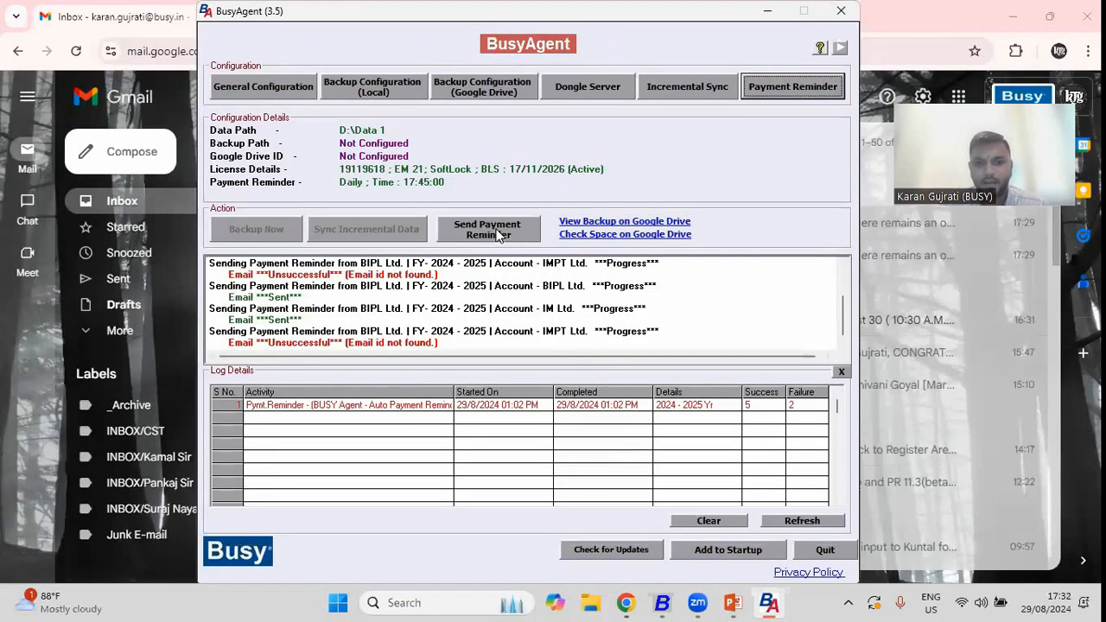
{"action": "left_click", "coordinate": [498, 231]}
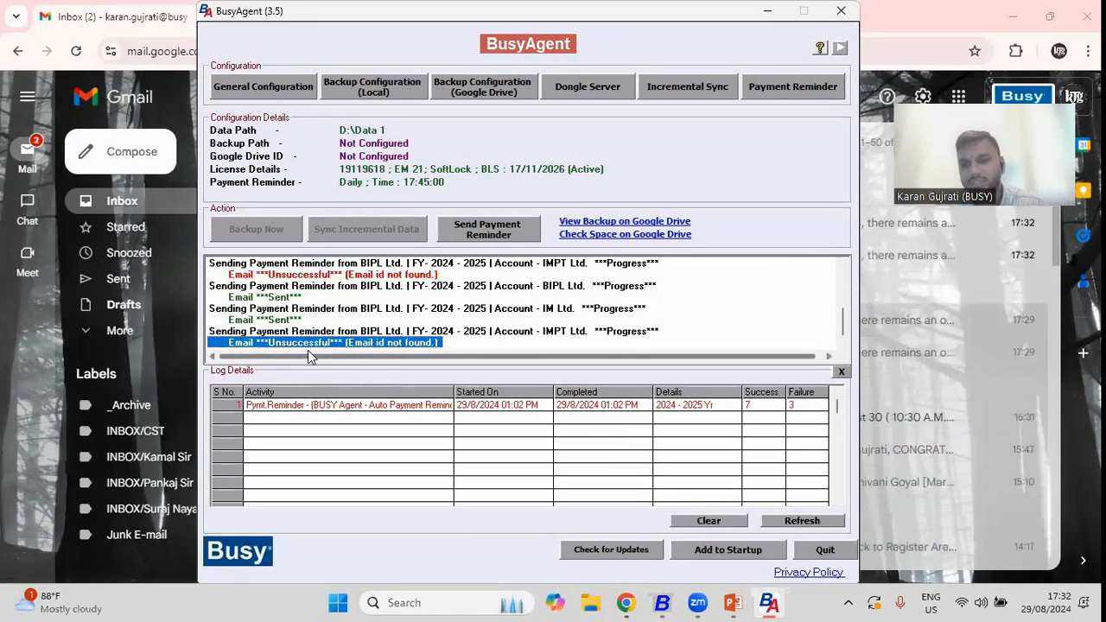
Minimize BusyAgent, check the 17:32 payment reminder without an attachment in Gmail, and return to the inbox.
{"action": "left_click", "coordinate": [767, 12]}
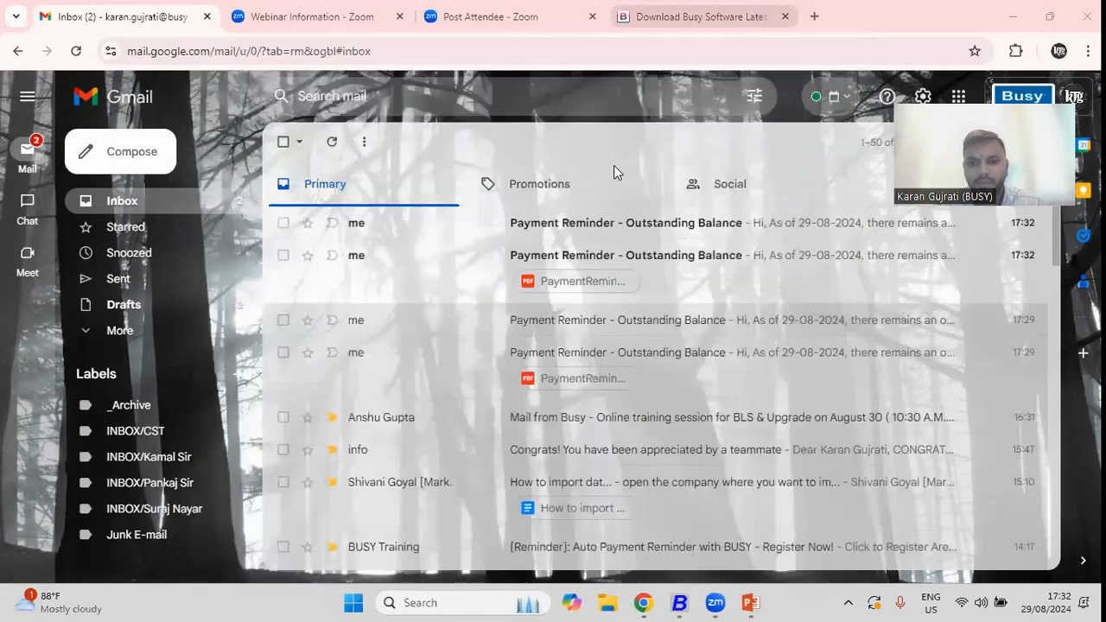
{"action": "left_click", "coordinate": [467, 226]}
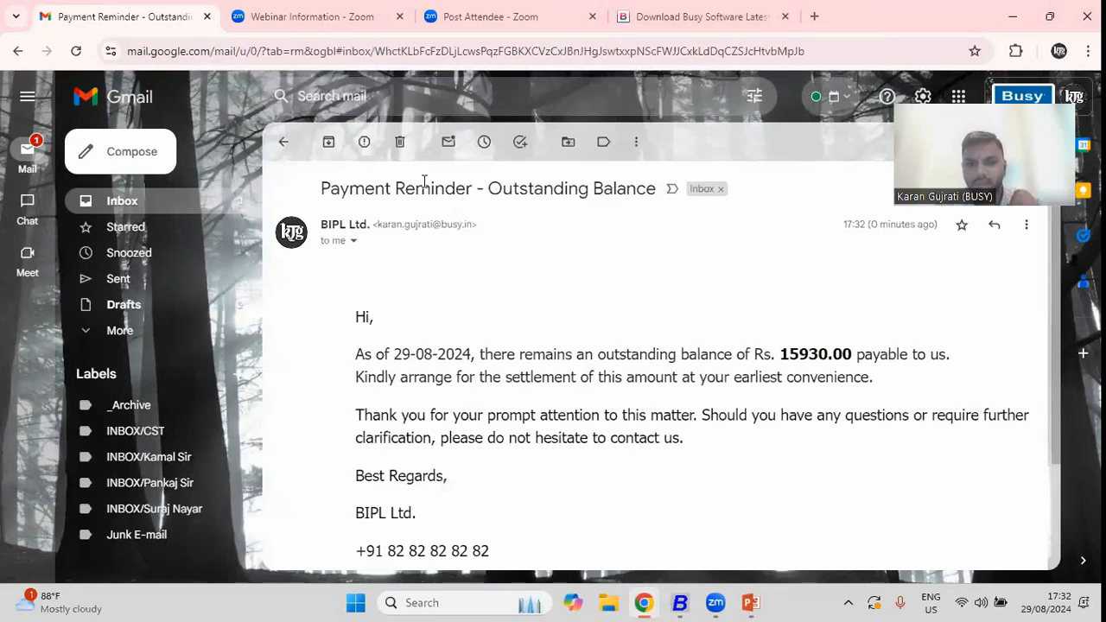
{"action": "left_click", "coordinate": [283, 142]}
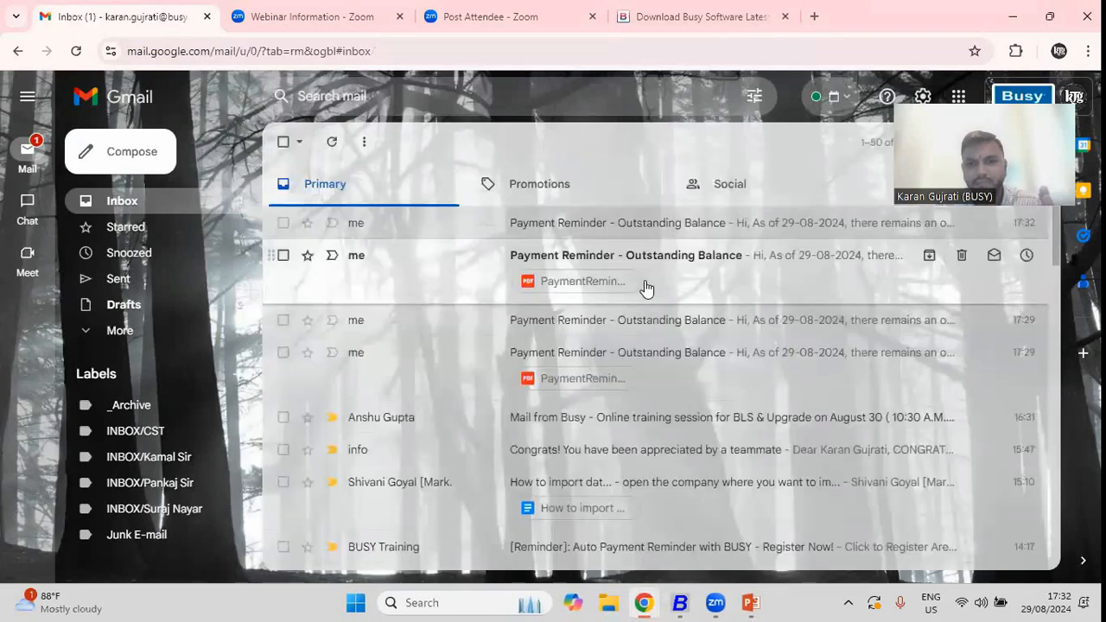
Open the 17:32 payment reminder with the PDF attachment, examine the attached due bills statement, and return to the inbox.
{"action": "left_click", "coordinate": [678, 275]}
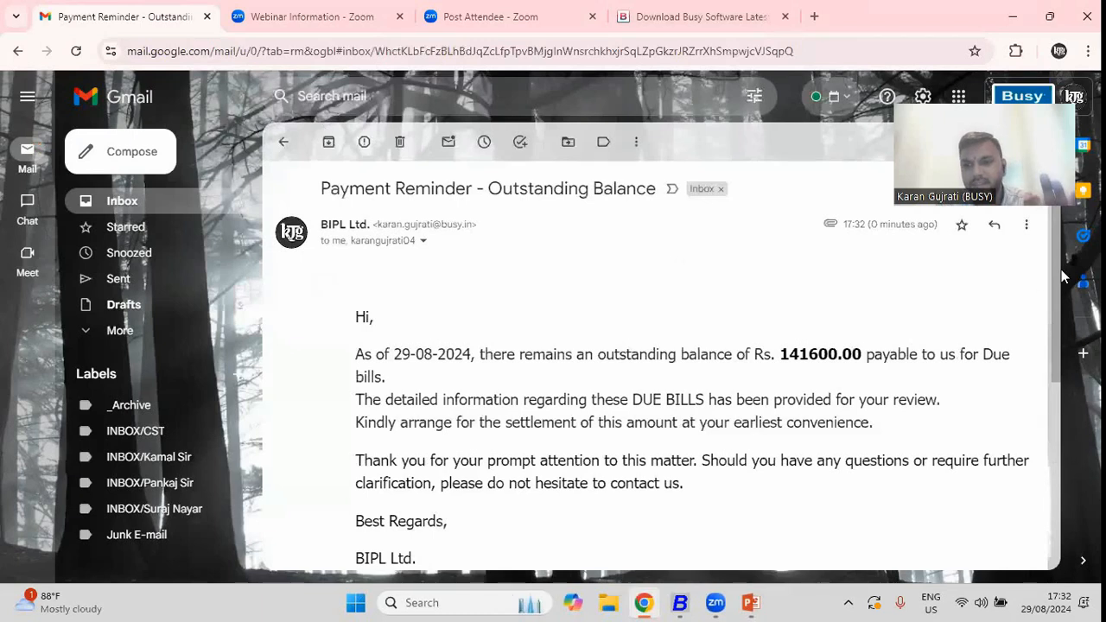
{"action": "left_click_drag", "start_coordinate": [1061, 279], "coordinate": [1071, 471]}
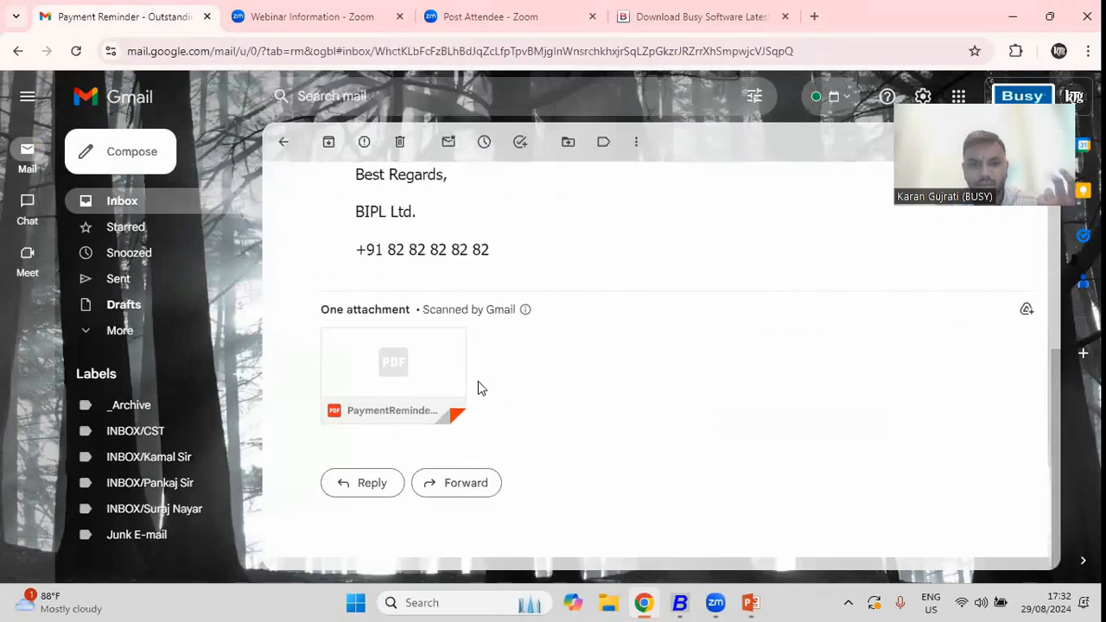
{"action": "left_click", "coordinate": [439, 367]}
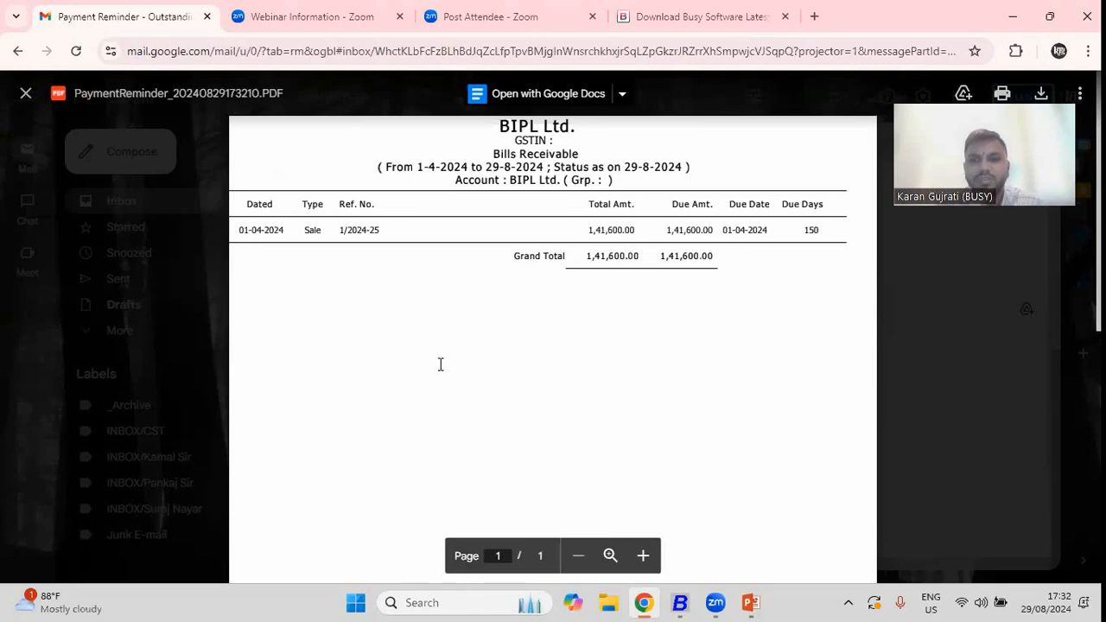
{"action": "key", "text": "Escape"}
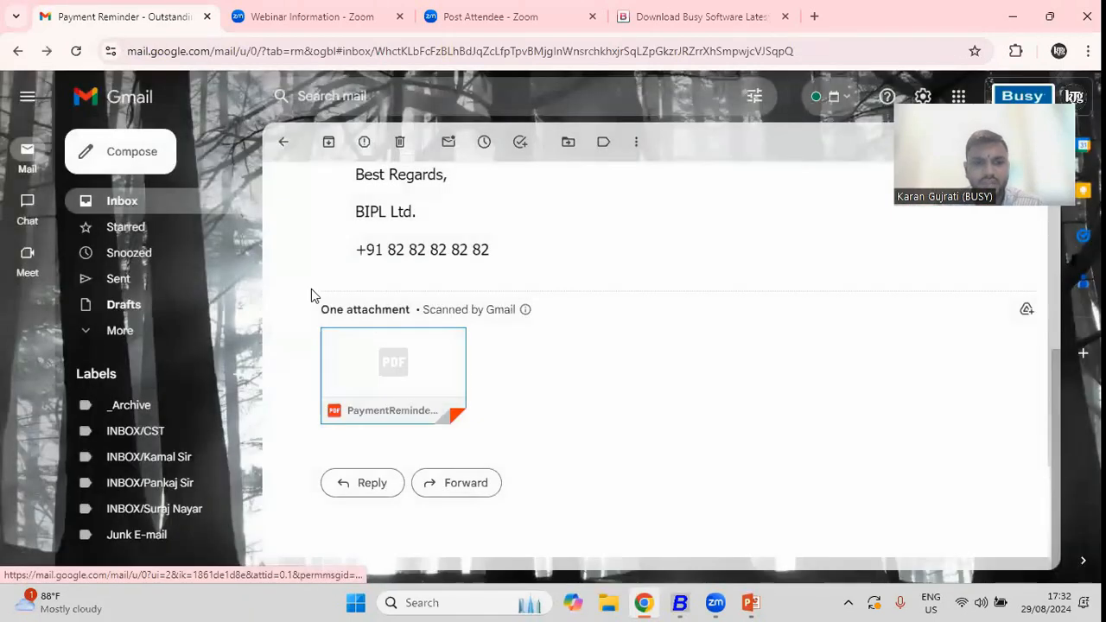
{"action": "left_click", "coordinate": [171, 207]}
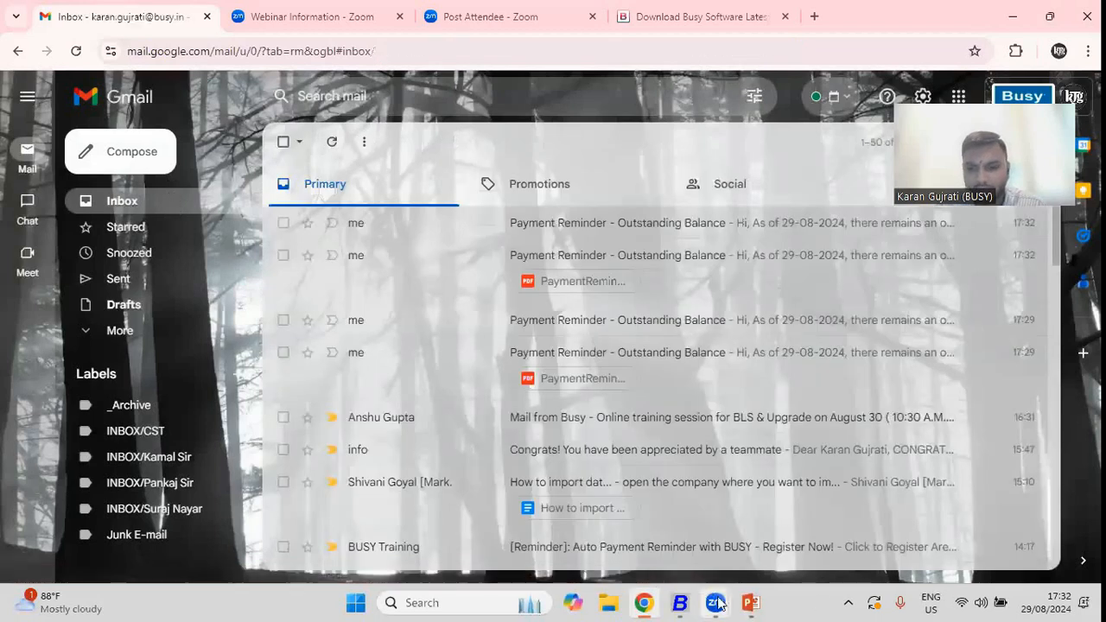
Restore the minimized BusyAgent window and review its payment reminder sending log.
{"action": "left_click", "coordinate": [848, 602]}
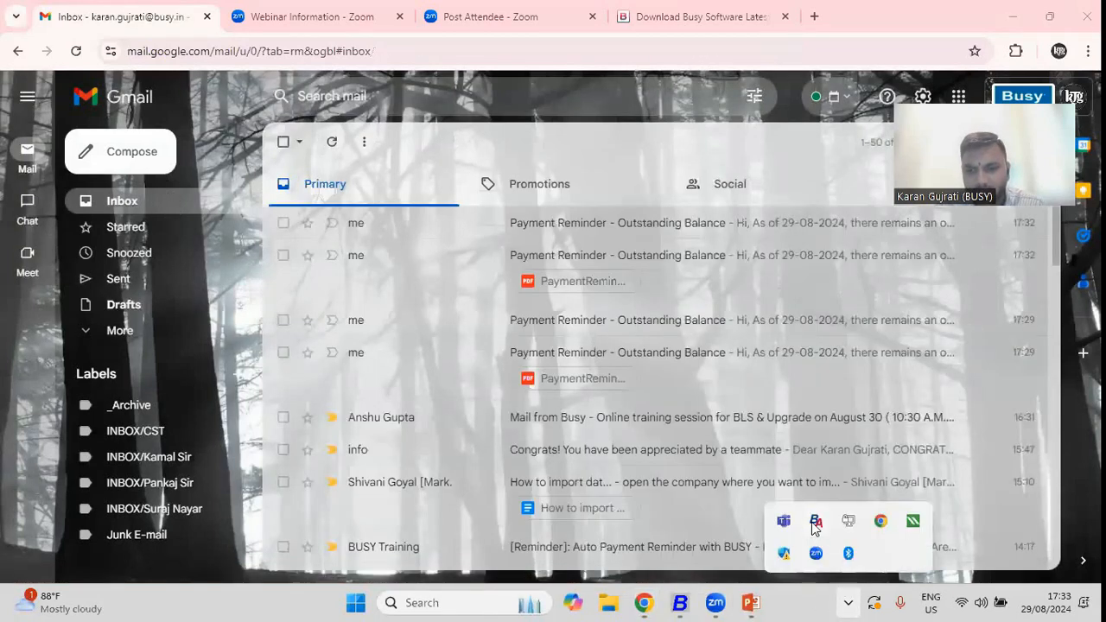
{"action": "left_click", "coordinate": [815, 522]}
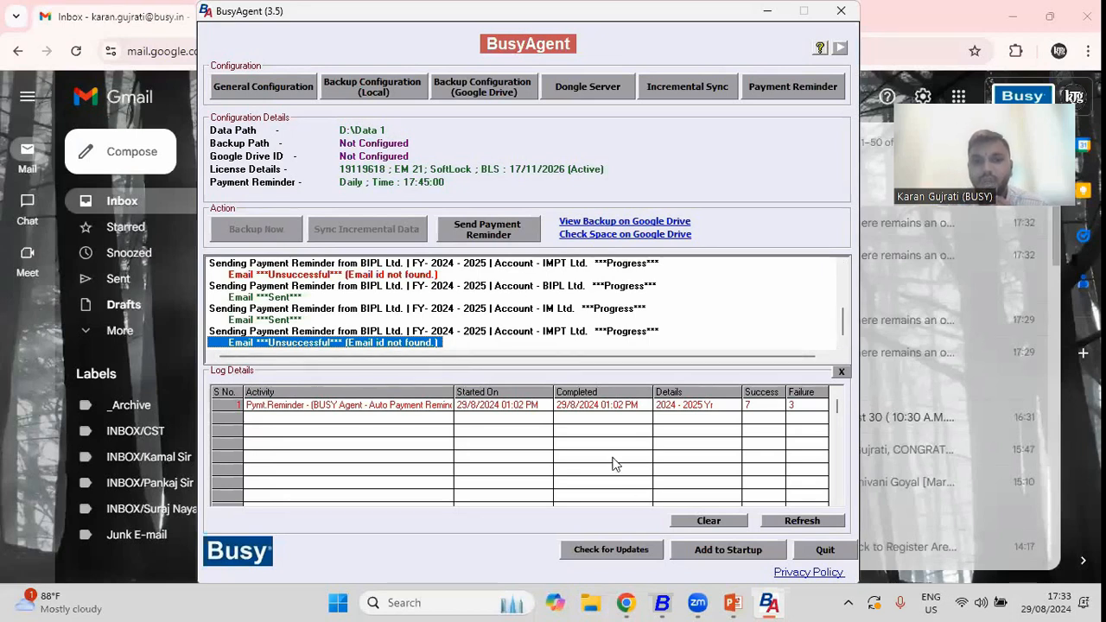
{"action": "key", "text": "alt+Tab"}
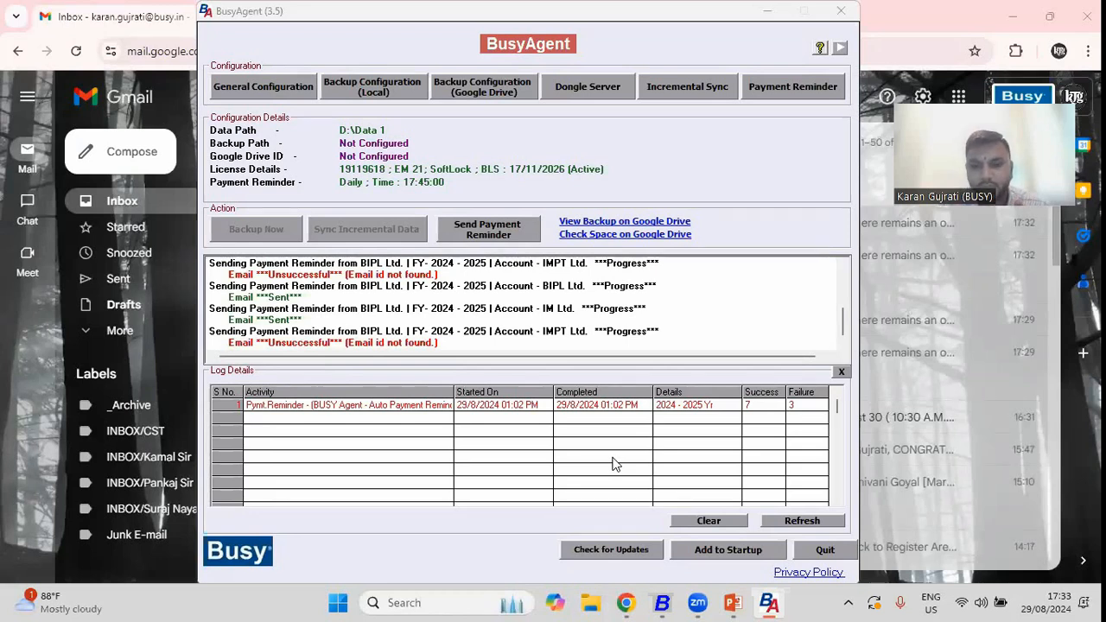
Add BusyAgent to the Windows startup programs, minimize it to the system tray, and restore its window.
{"action": "left_click", "coordinate": [730, 553]}
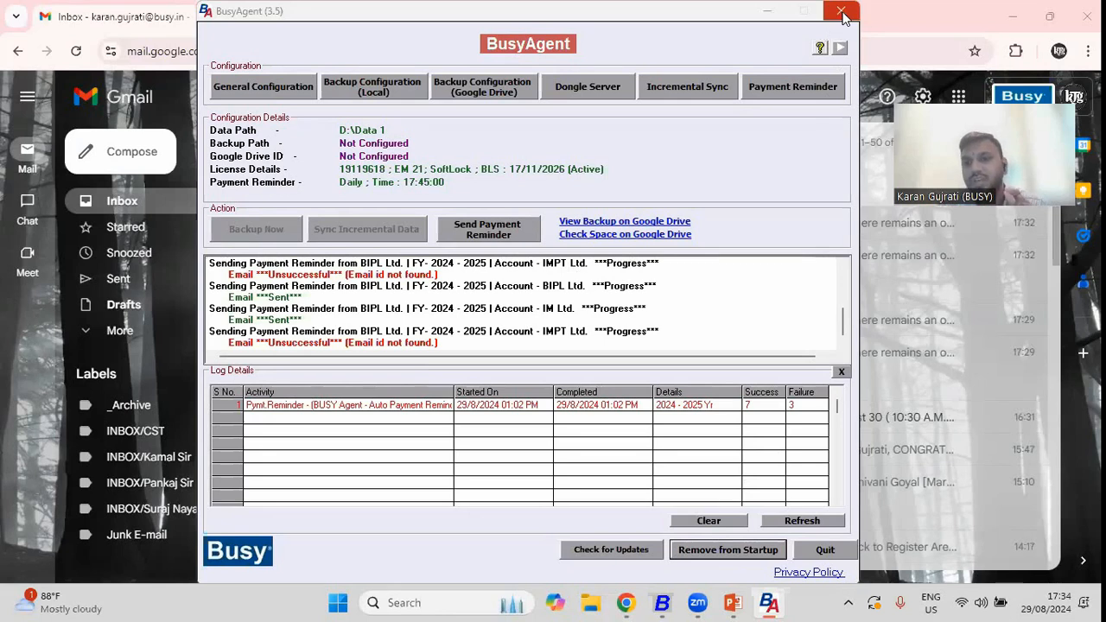
{"action": "left_click", "coordinate": [774, 14]}
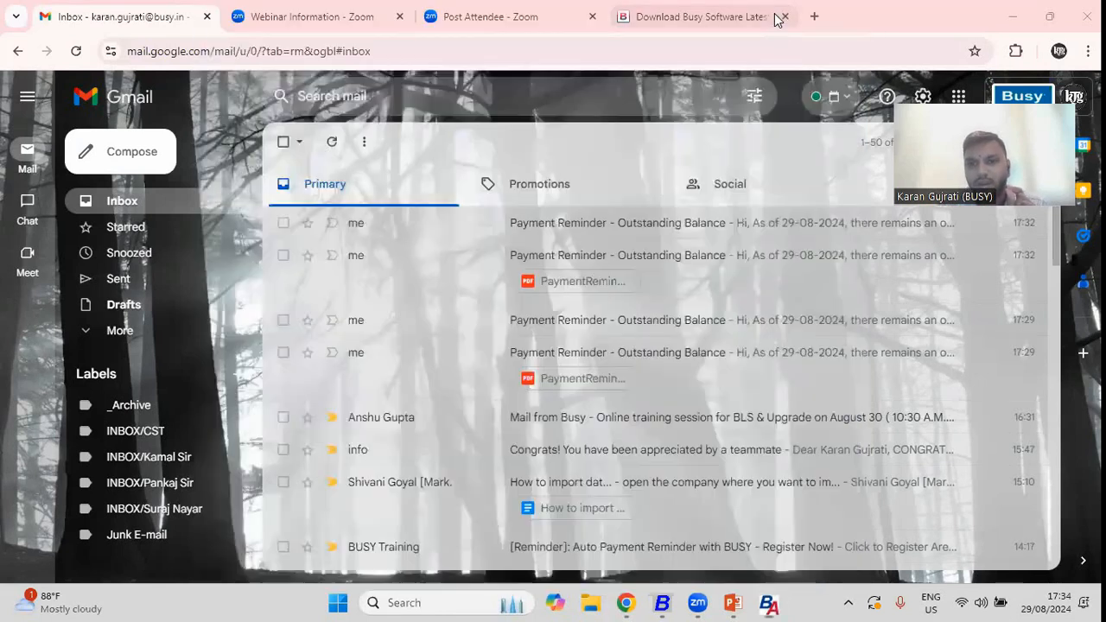
{"action": "left_click", "coordinate": [851, 603]}
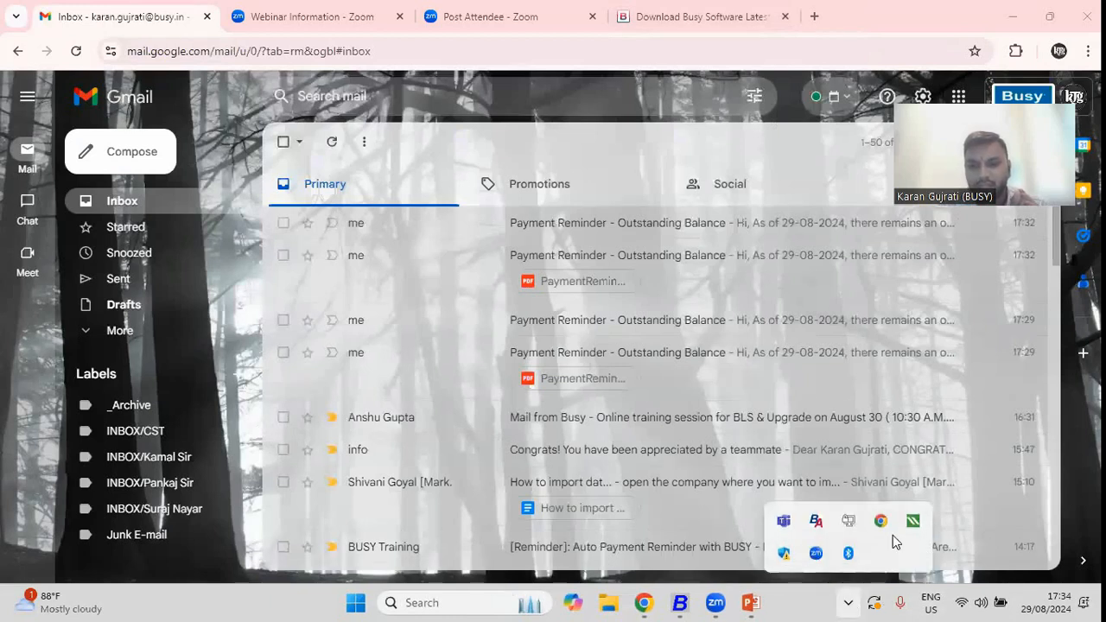
{"action": "left_click", "coordinate": [817, 522]}
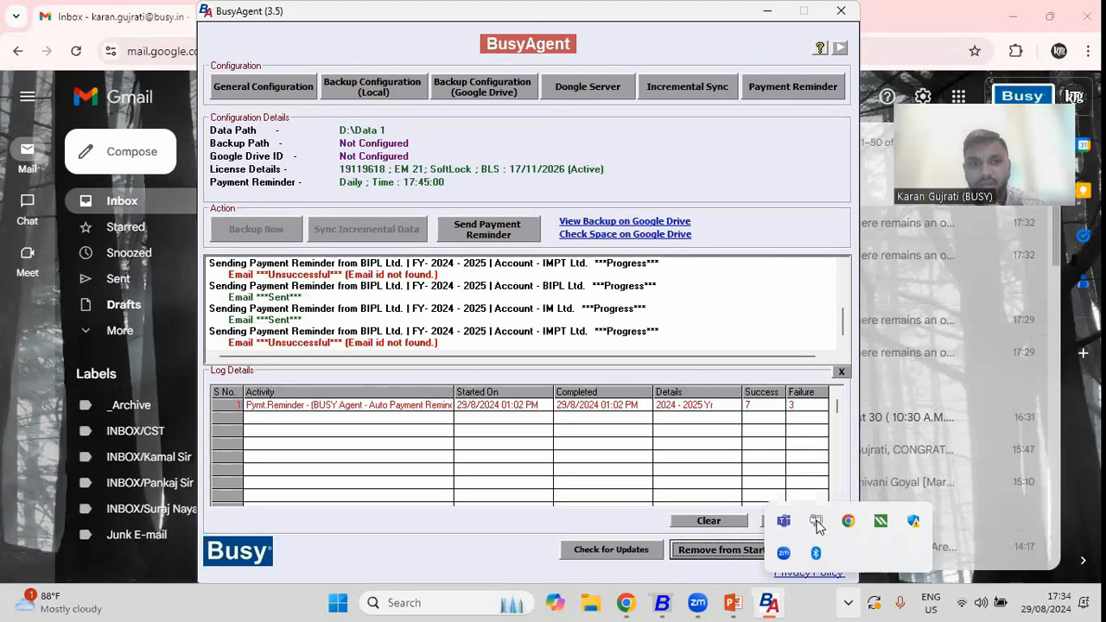
{"action": "left_click", "coordinate": [817, 524]}
Review the data directory and email sending settings in BusyAgent's General Configuration and save the configuration.
{"action": "left_click", "coordinate": [288, 96]}
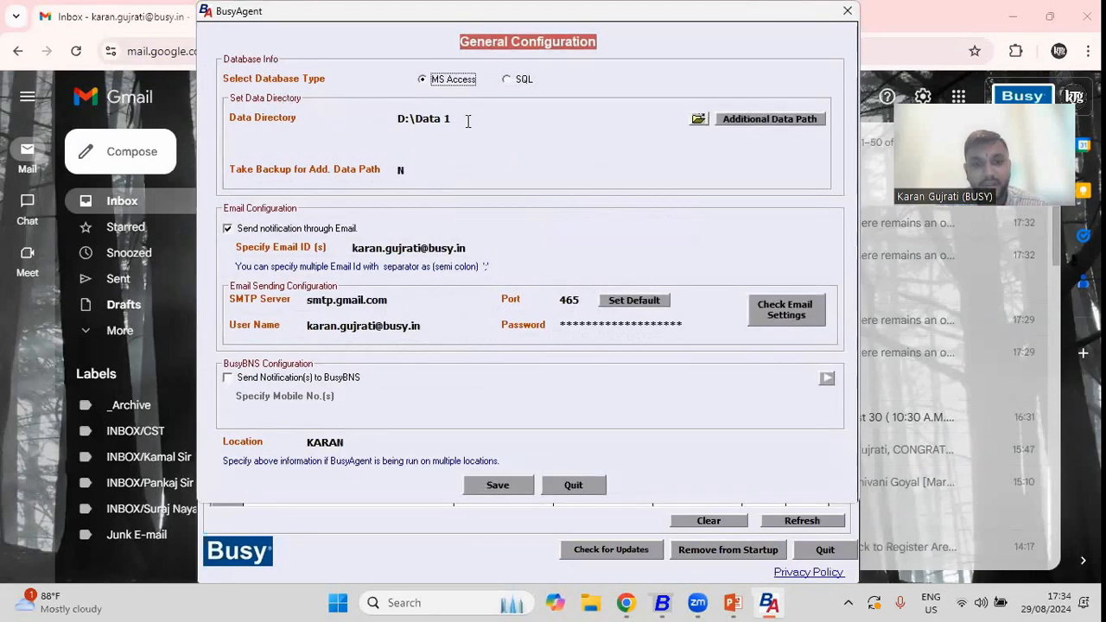
{"action": "left_click", "coordinate": [468, 121]}
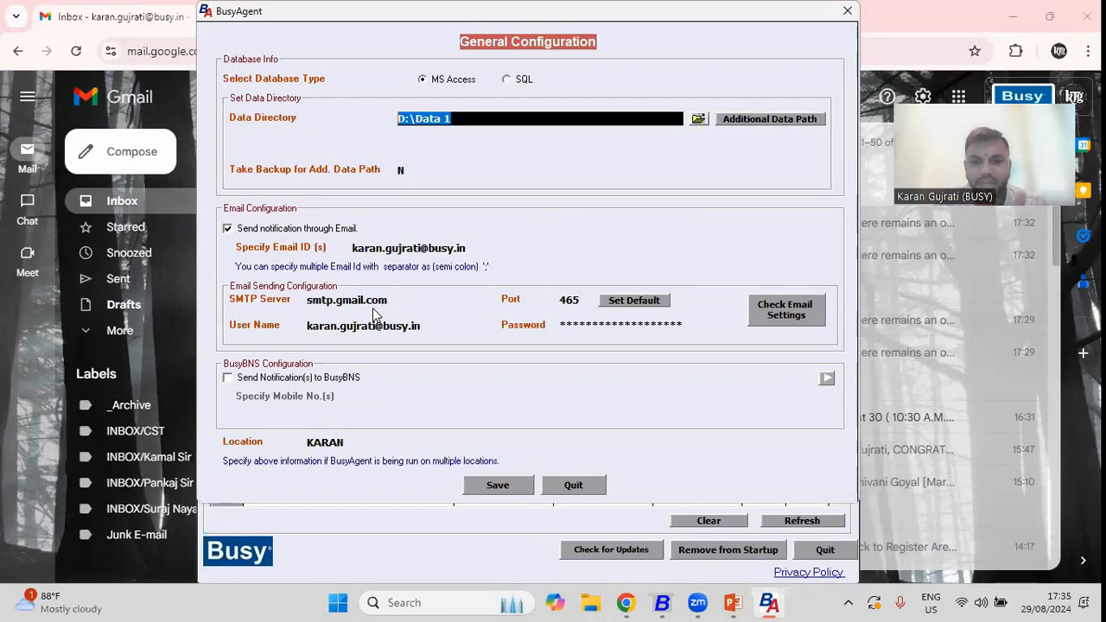
{"action": "left_click", "coordinate": [510, 487]}
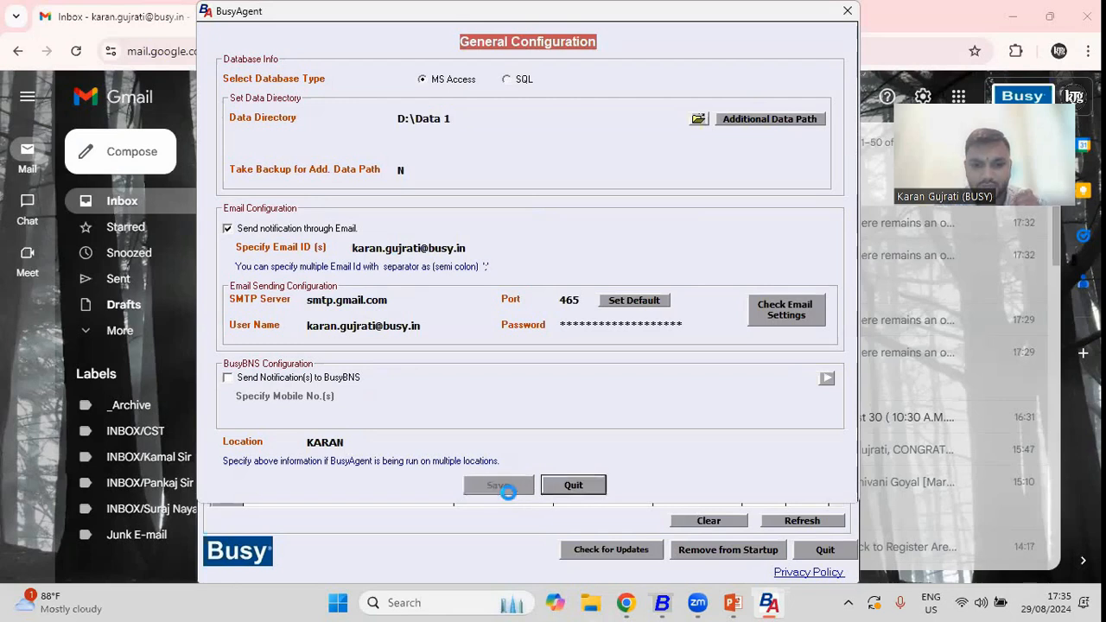
{"action": "left_click", "coordinate": [599, 346]}
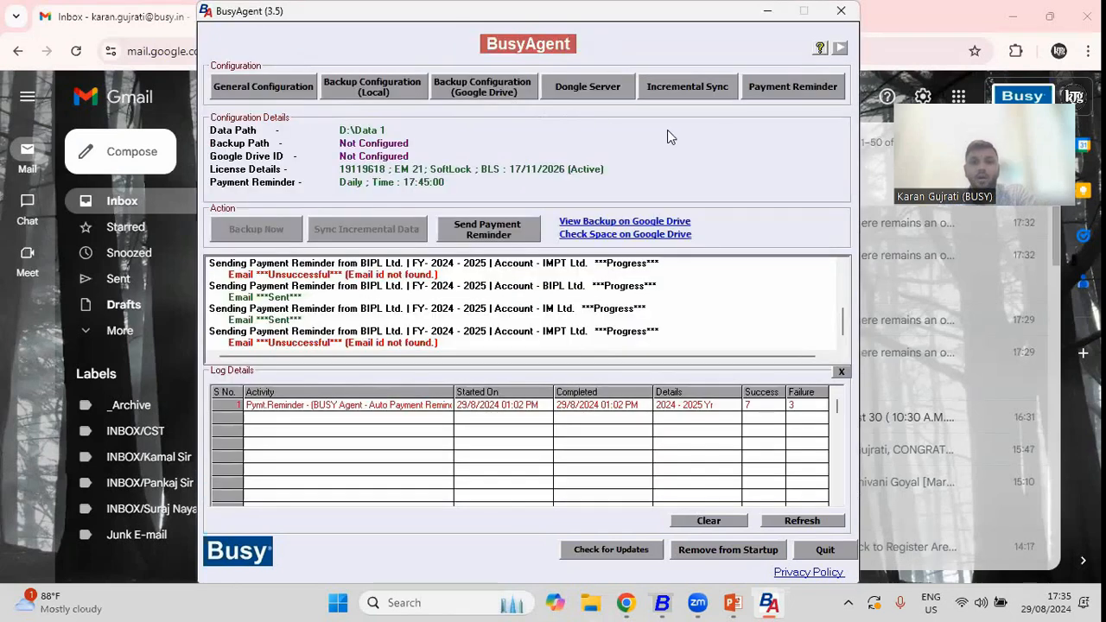
In the payment reminder configuration, limit BIPL Ltd.'s reminders to the account group Loans & Advances (Asset).
{"action": "left_click", "coordinate": [774, 89]}
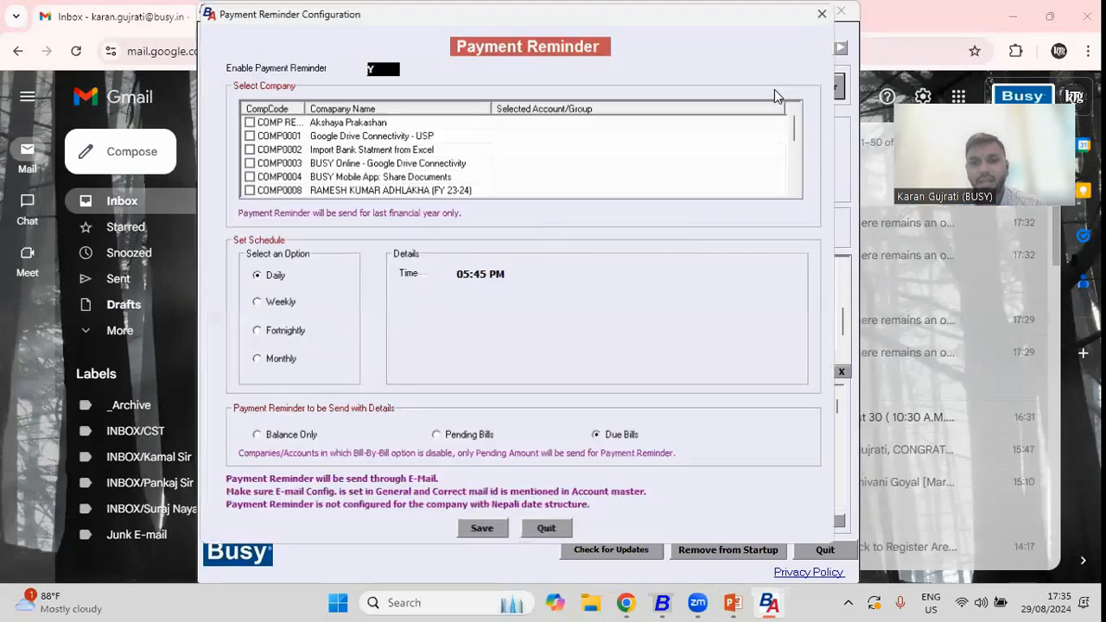
{"action": "left_click", "coordinate": [445, 178]}
{"action": "key", "text": "Down"}
{"action": "key", "text": "Down"}
{"action": "key", "text": "Down"}
{"action": "key", "text": "Down"}
{"action": "key", "text": "Down"}
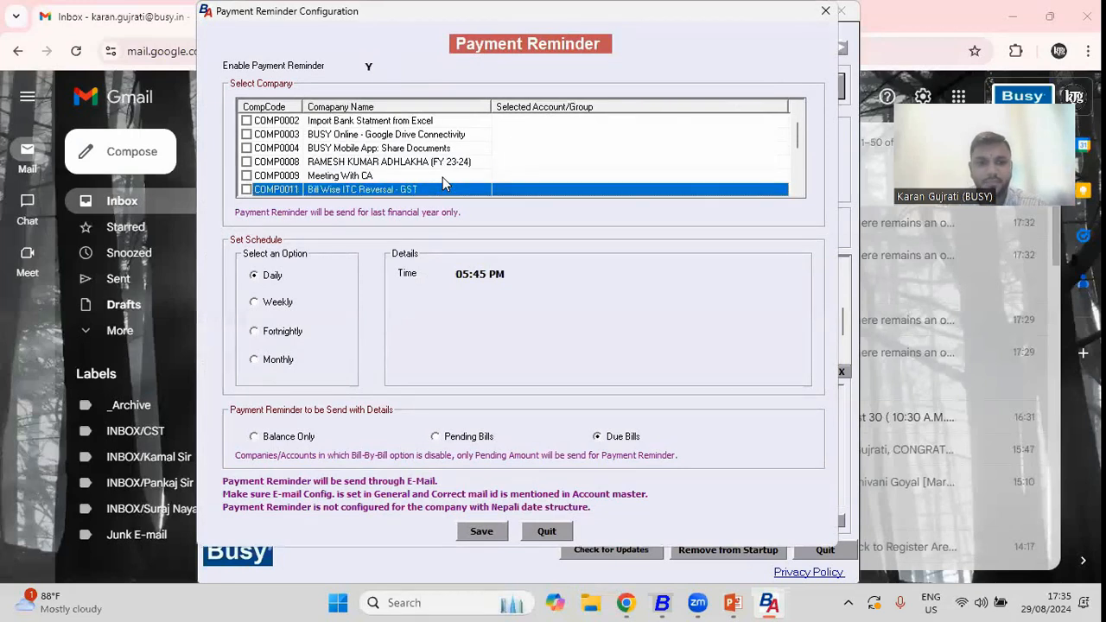
{"action": "key", "text": "Down"}
{"action": "key", "text": "Down"}
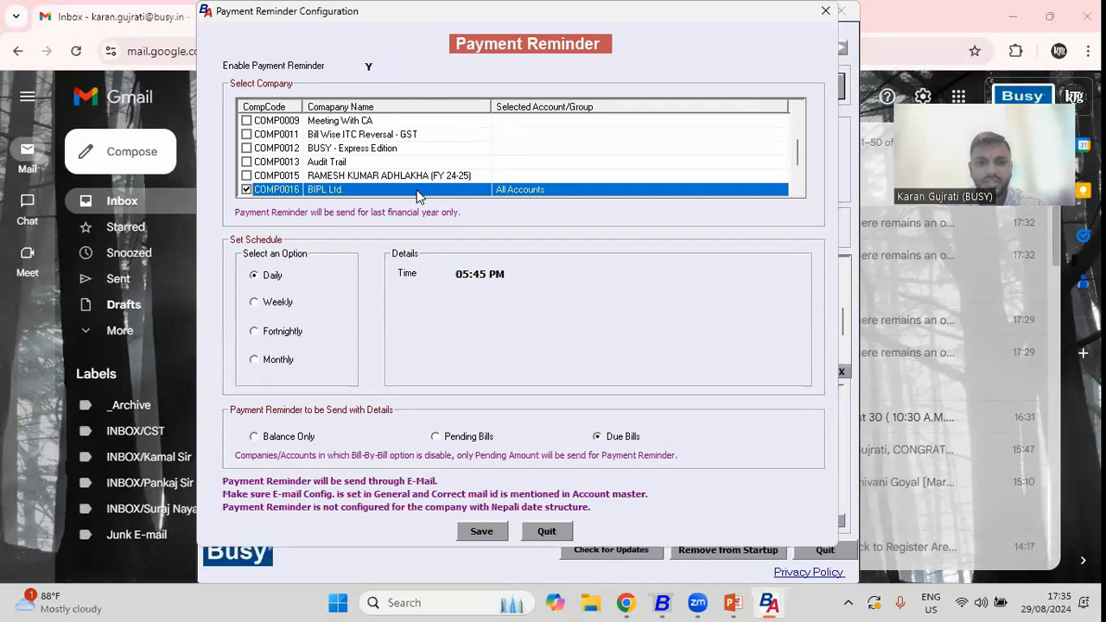
{"action": "key", "text": "space"}
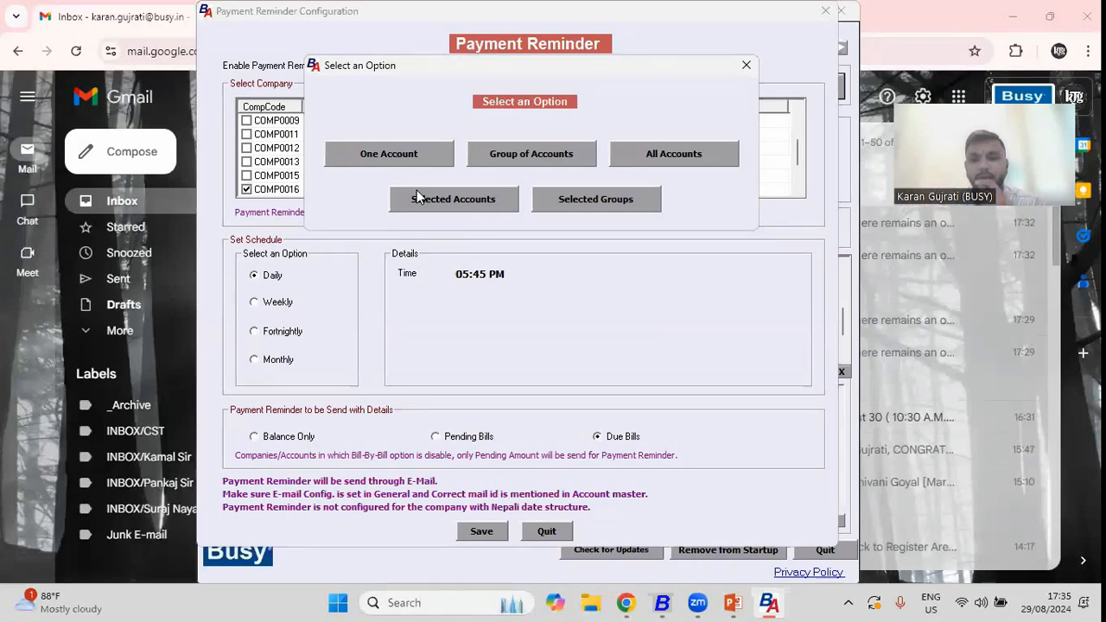
{"action": "left_click", "coordinate": [529, 155]}
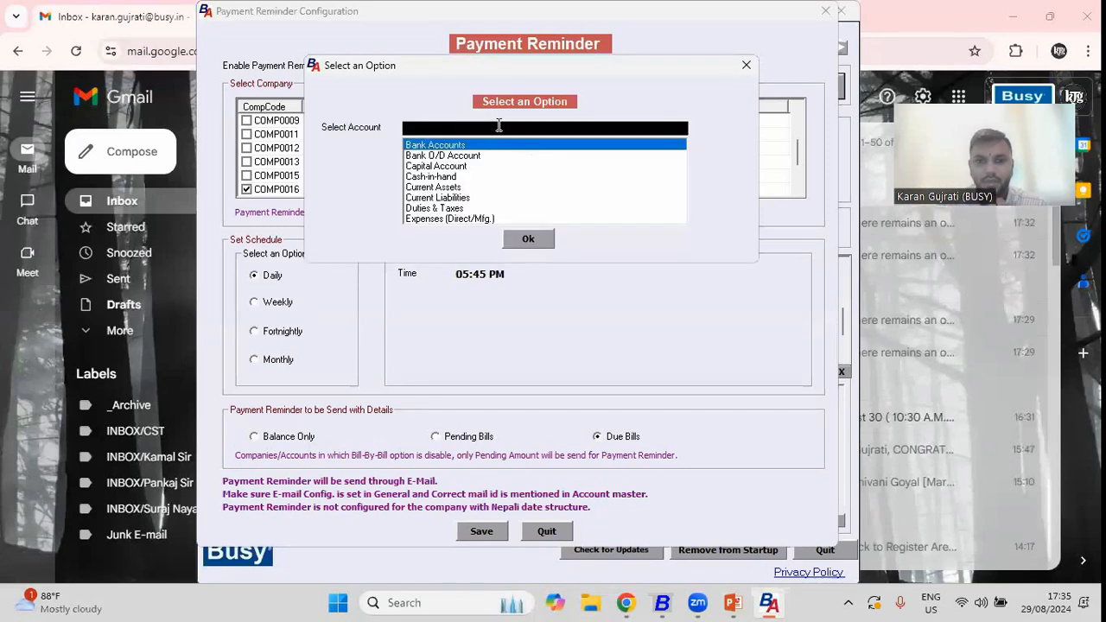
{"action": "type", "text": "loan"}
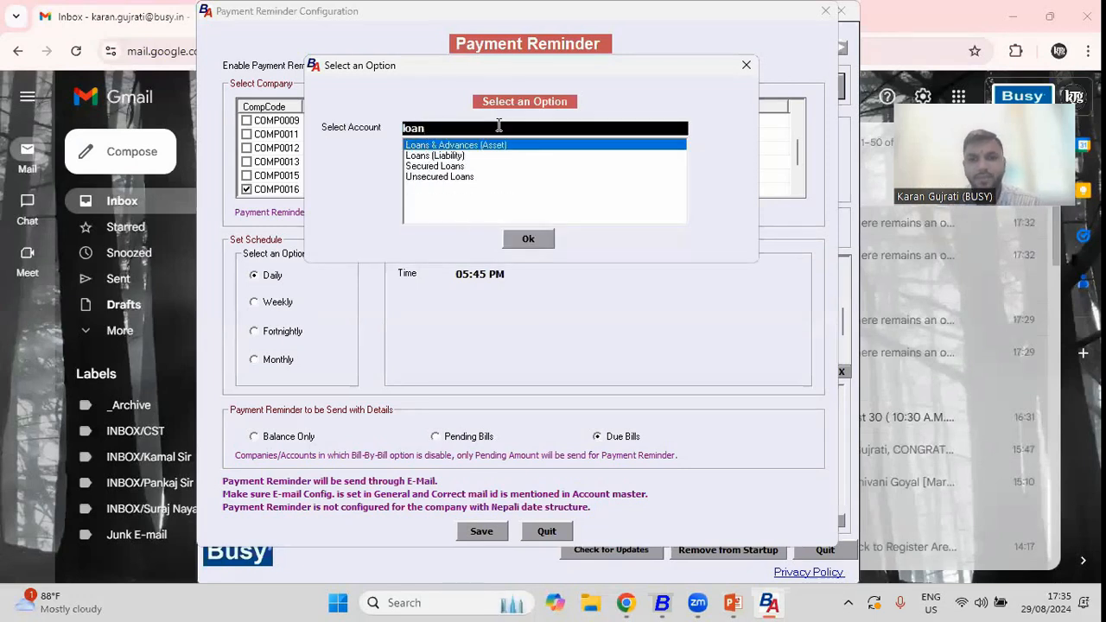
{"action": "key", "text": "Return"}
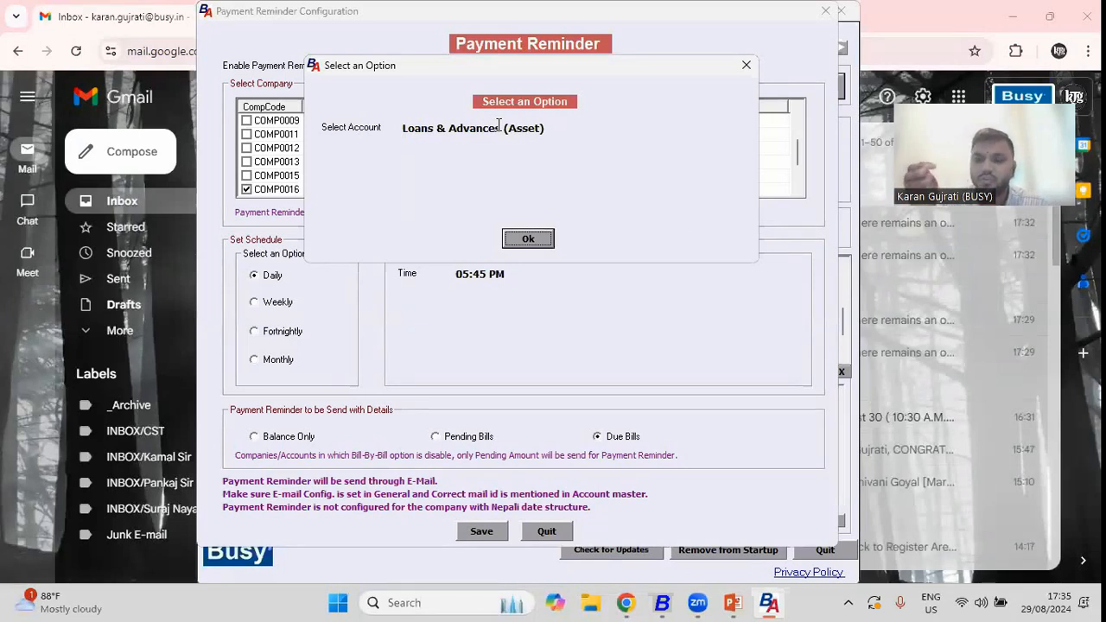
{"action": "left_click", "coordinate": [528, 238]}
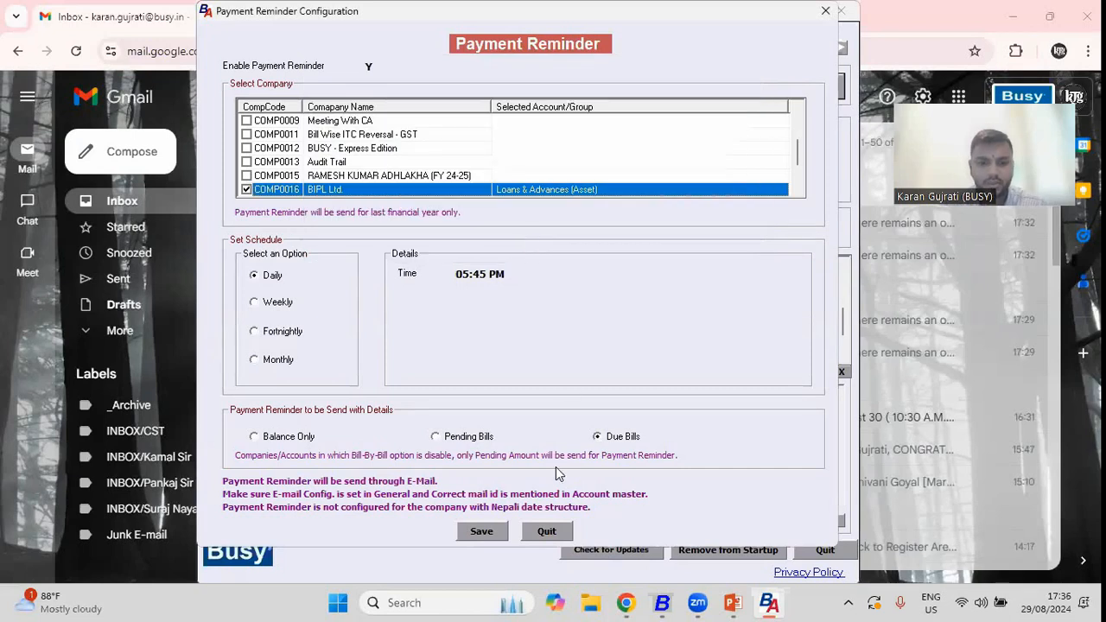
Save the payment reminder configuration and send the payment reminders manually.
{"action": "left_click", "coordinate": [481, 531]}
{"action": "left_click", "coordinate": [596, 343]}
{"action": "left_click", "coordinate": [469, 229]}
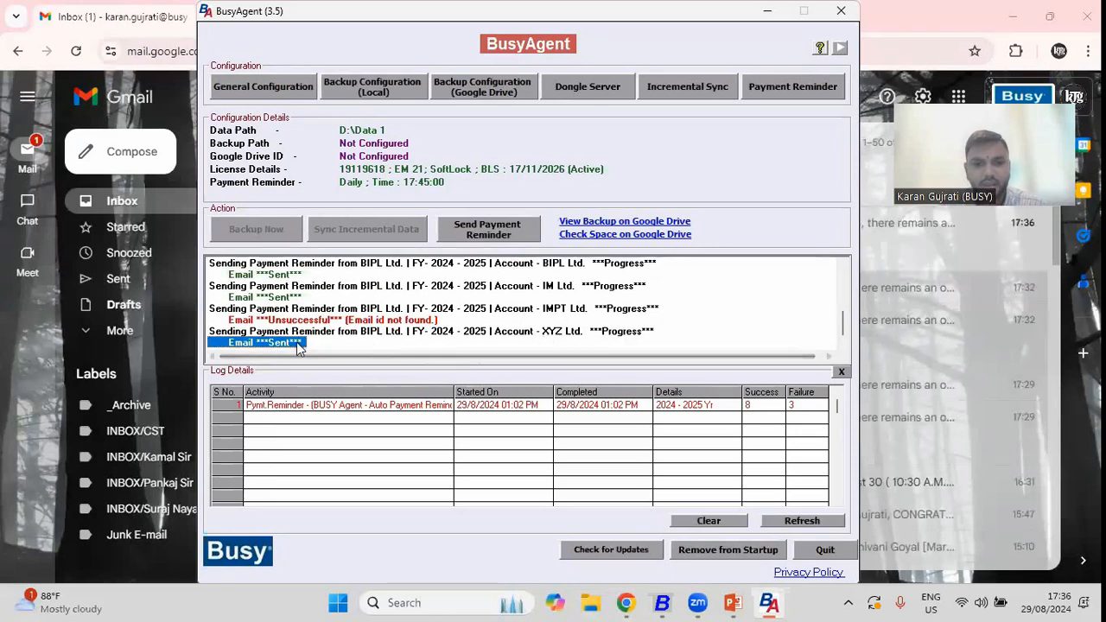
Switch to Gmail, read the newly received payment reminder, and open its PDF attachment to examine the bills receivable statement.
{"action": "left_click", "coordinate": [627, 603]}
{"action": "left_click", "coordinate": [627, 603]}
{"action": "left_click", "coordinate": [626, 603]}
{"action": "left_click", "coordinate": [672, 248]}
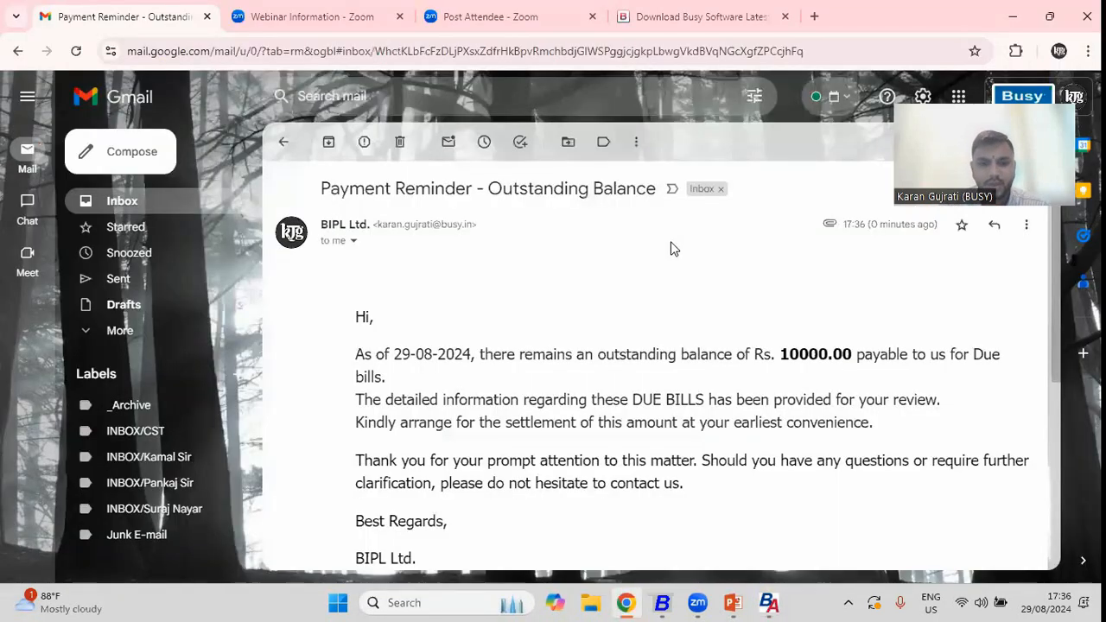
{"action": "scroll", "coordinate": [672, 248], "scroll_direction": "down", "scroll_amount": 2}
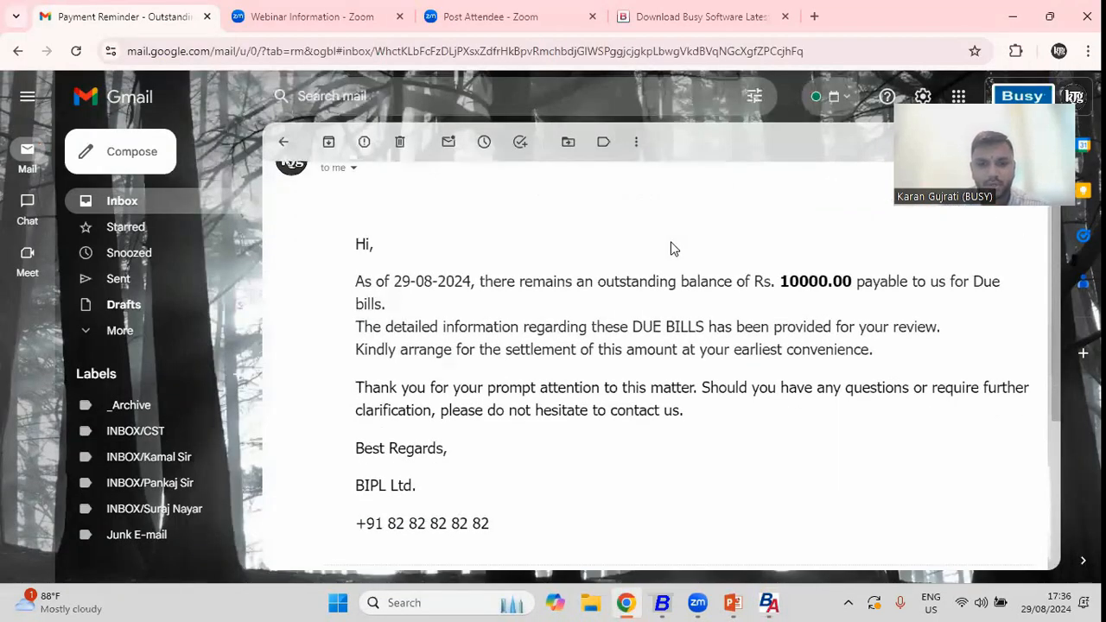
{"action": "scroll", "coordinate": [680, 425], "scroll_direction": "down", "scroll_amount": 2}
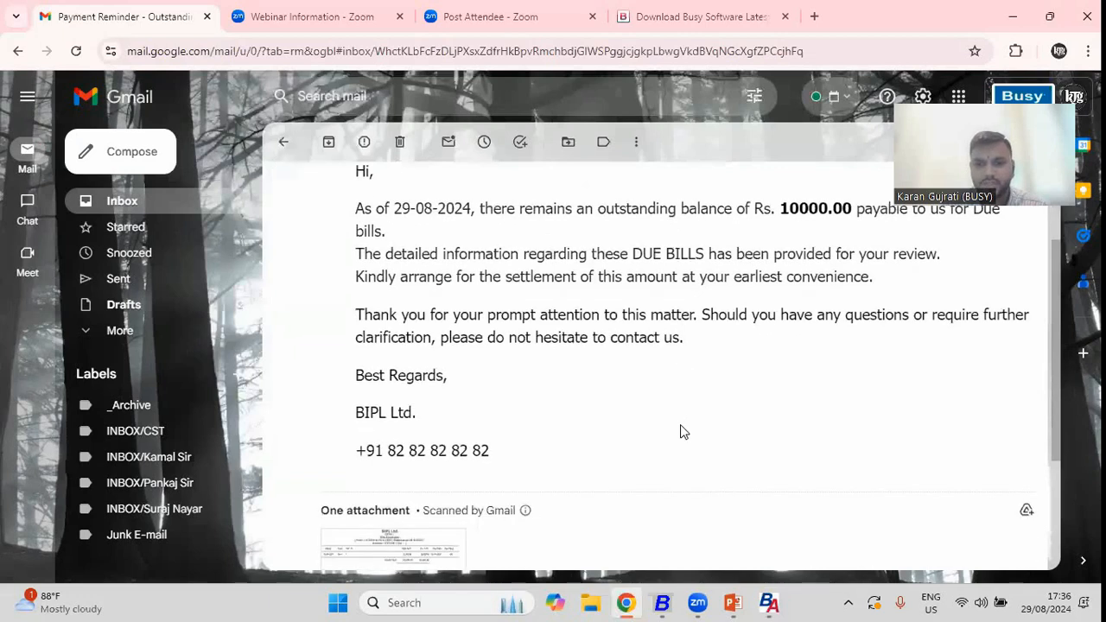
{"action": "scroll", "coordinate": [680, 432], "scroll_direction": "down", "scroll_amount": 3}
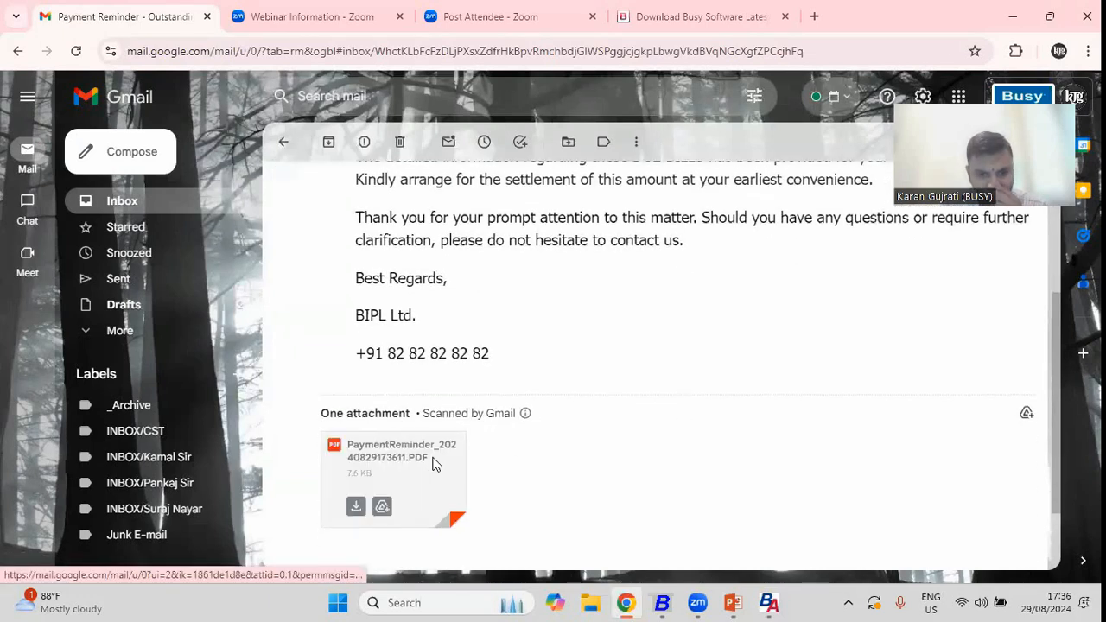
{"action": "left_click", "coordinate": [435, 464]}
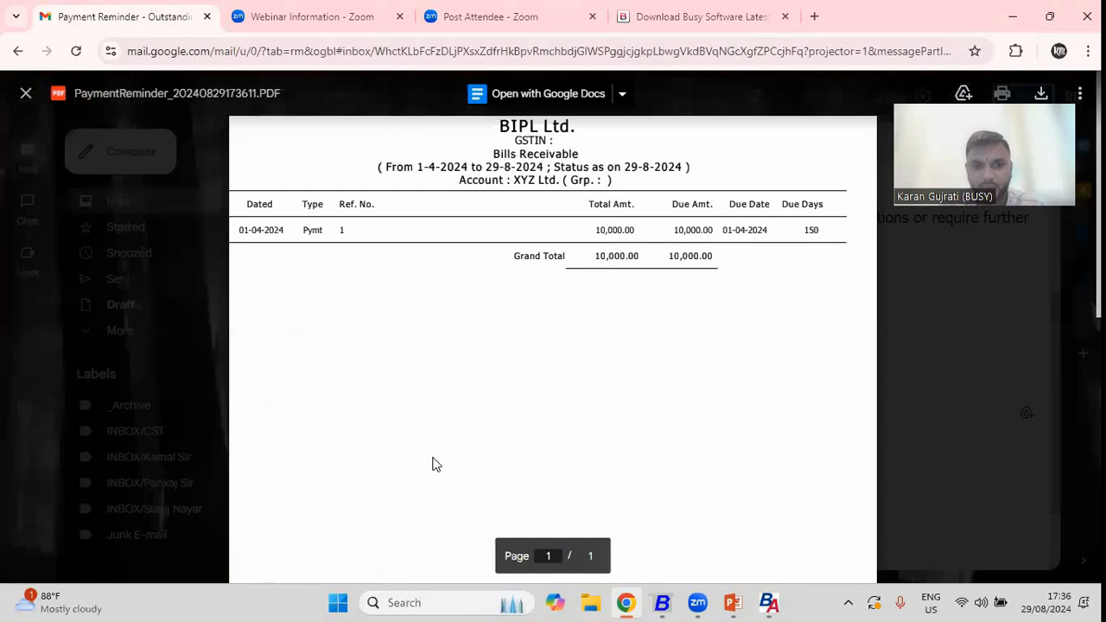
Return to BusyAgent, view BIPL Ltd.'s account selection options and the Selected Groups list dialog, and close them without making a selection.
{"action": "key", "text": "alt+Tab"}
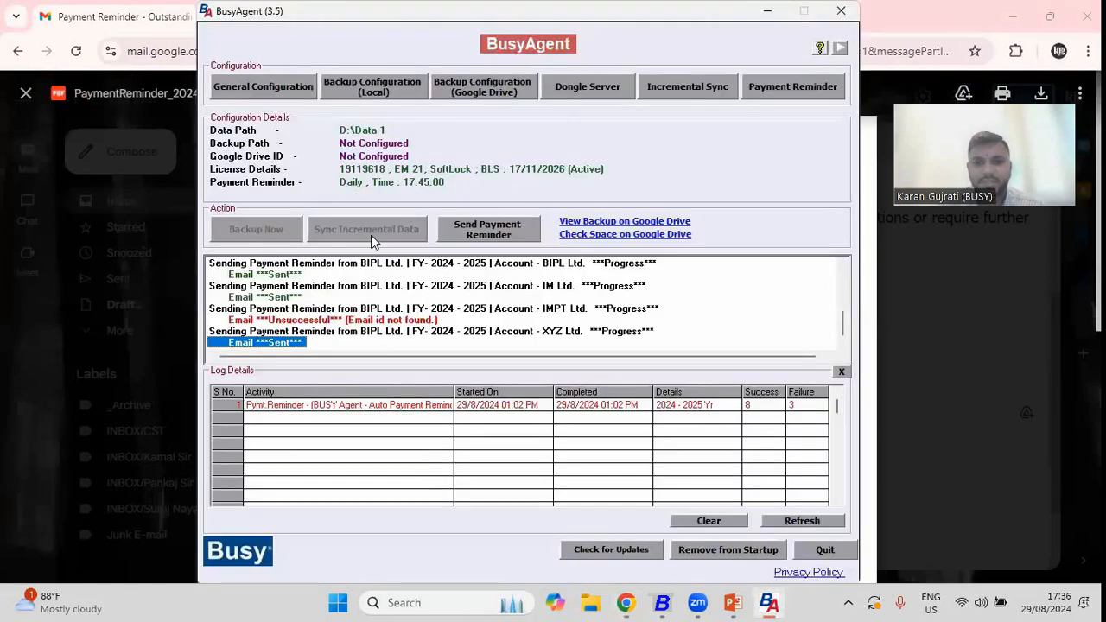
{"action": "left_click", "coordinate": [788, 86]}
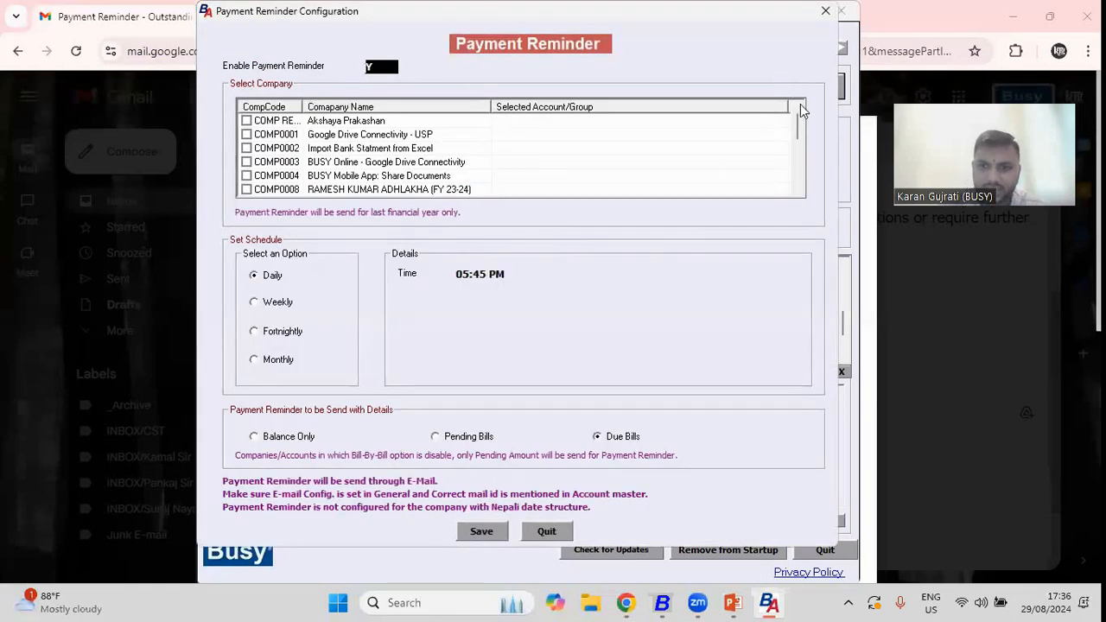
{"action": "left_click", "coordinate": [798, 179]}
{"action": "left_click", "coordinate": [799, 179]}
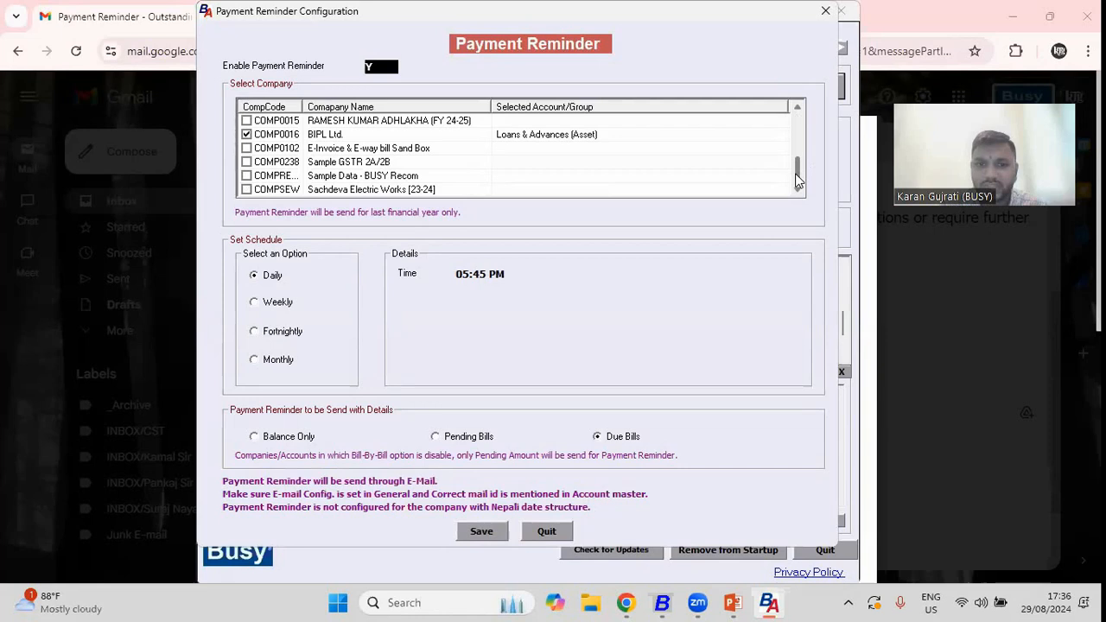
{"action": "left_click", "coordinate": [401, 139]}
{"action": "double_click", "coordinate": [402, 139]}
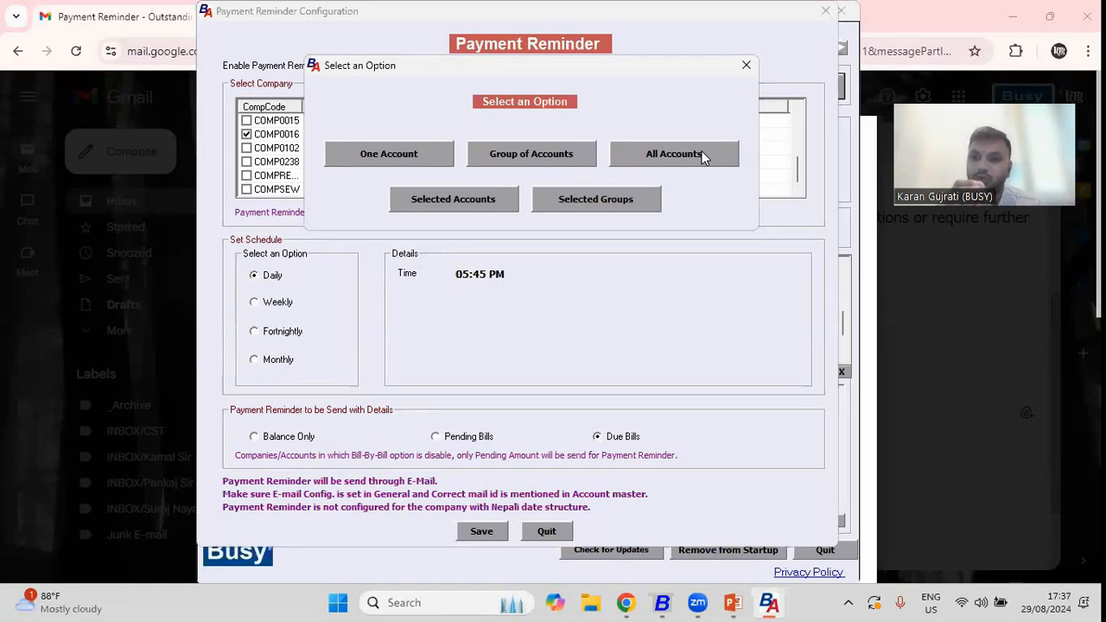
{"action": "left_click", "coordinate": [643, 199]}
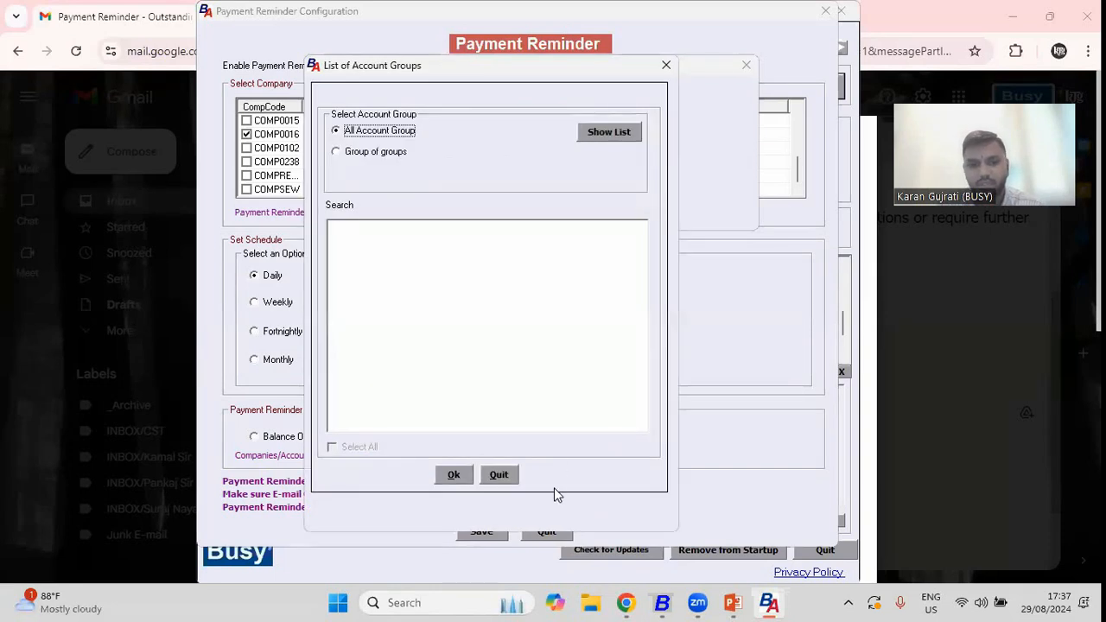
{"action": "left_click", "coordinate": [502, 474]}
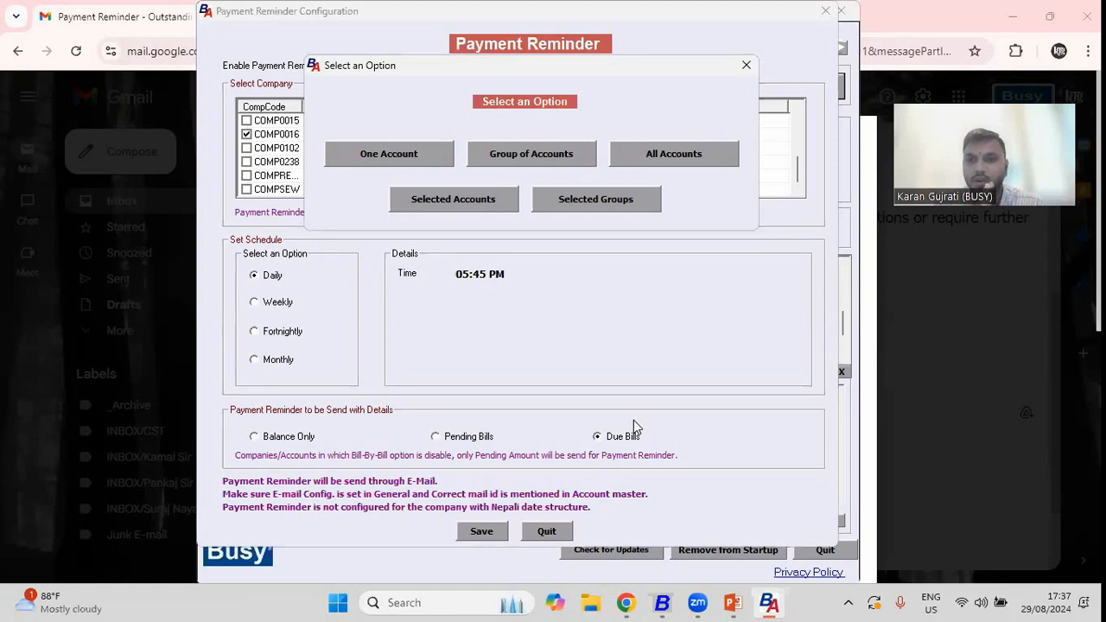
{"action": "left_click", "coordinate": [746, 65]}
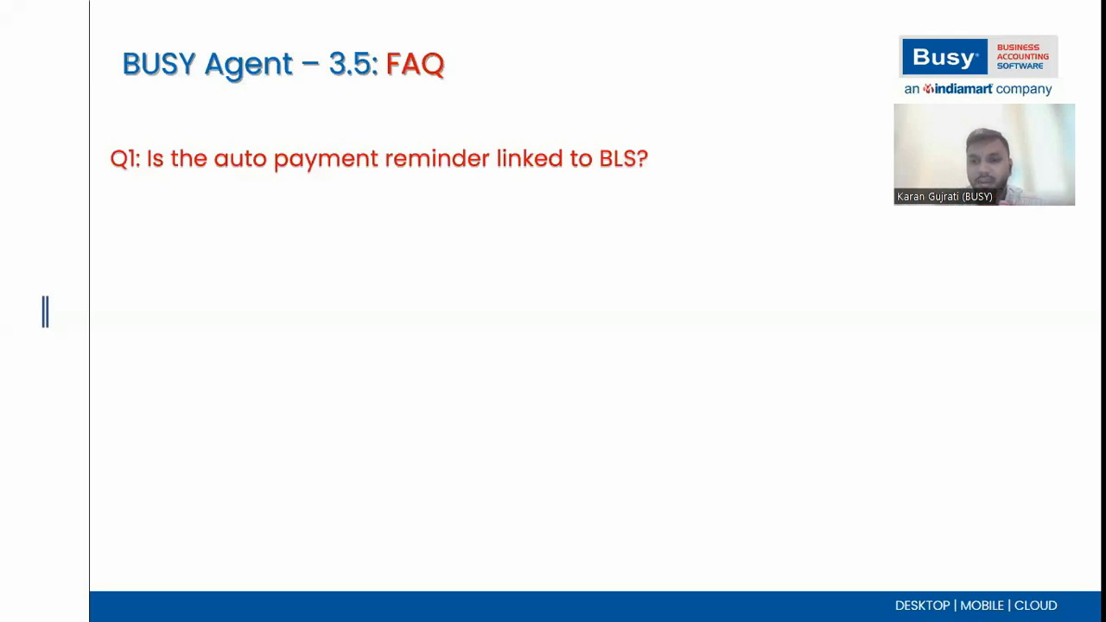
{"action": "key", "text": "Right"}
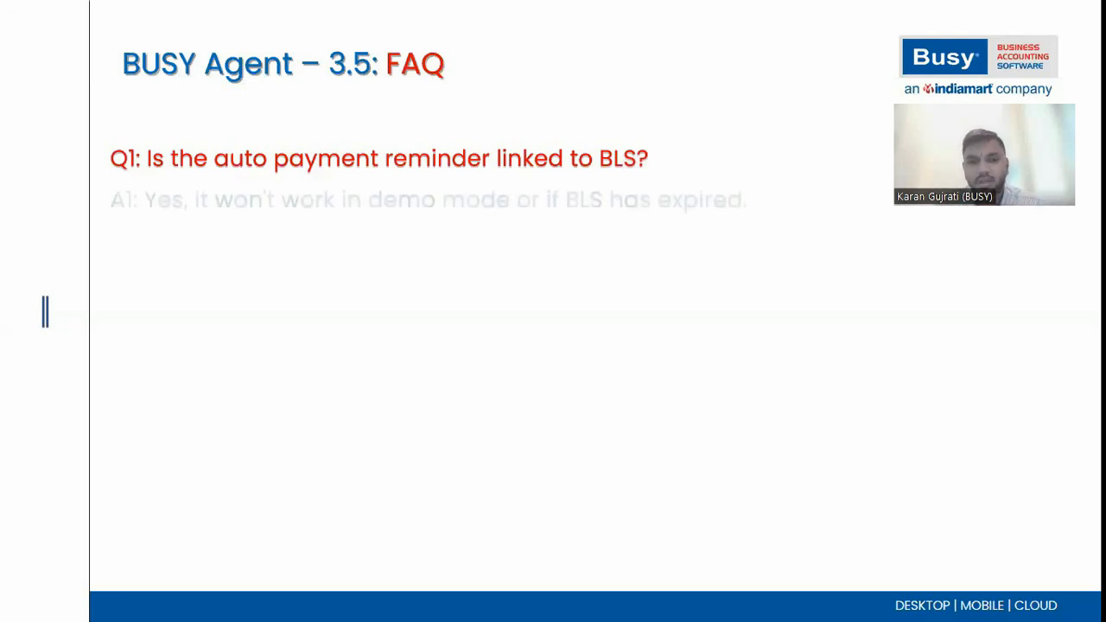